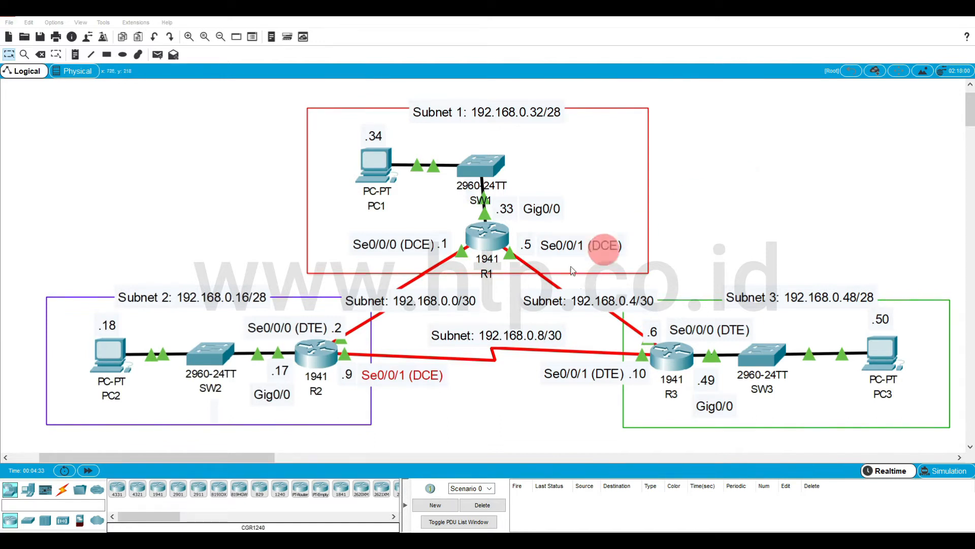
Open router R1's command line in a maximized window and log in with username R1 and its password.
left_click(492, 236)
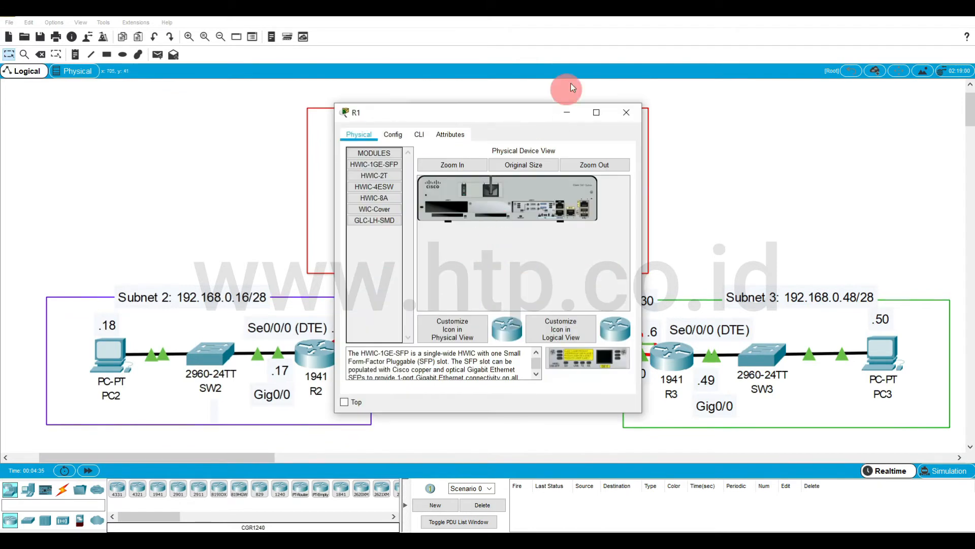
left_click(599, 113)
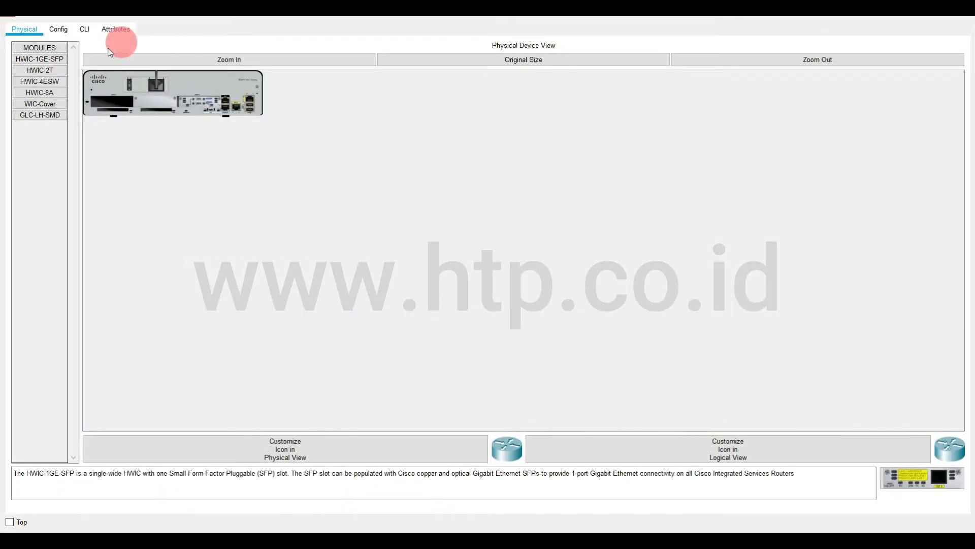
left_click(86, 30)
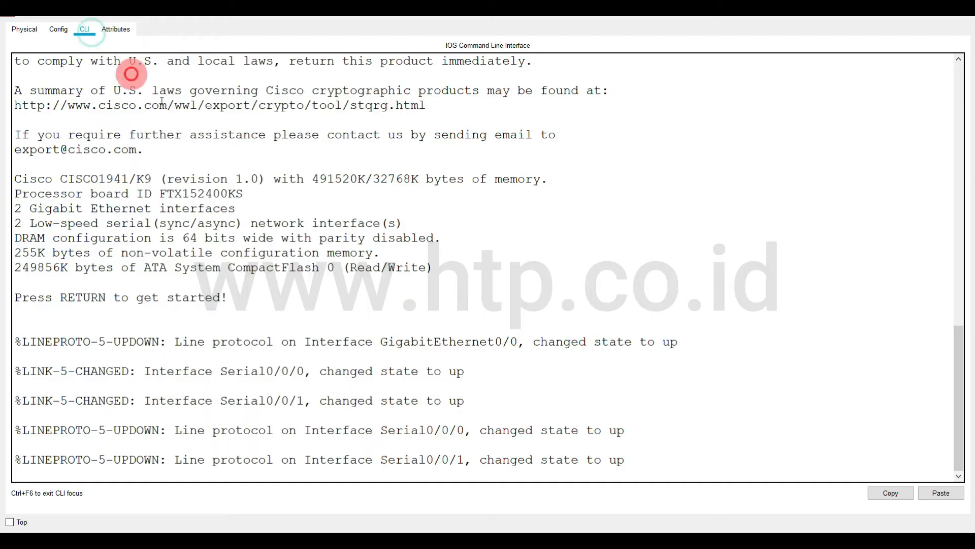
left_click(512, 395)
key("Return")
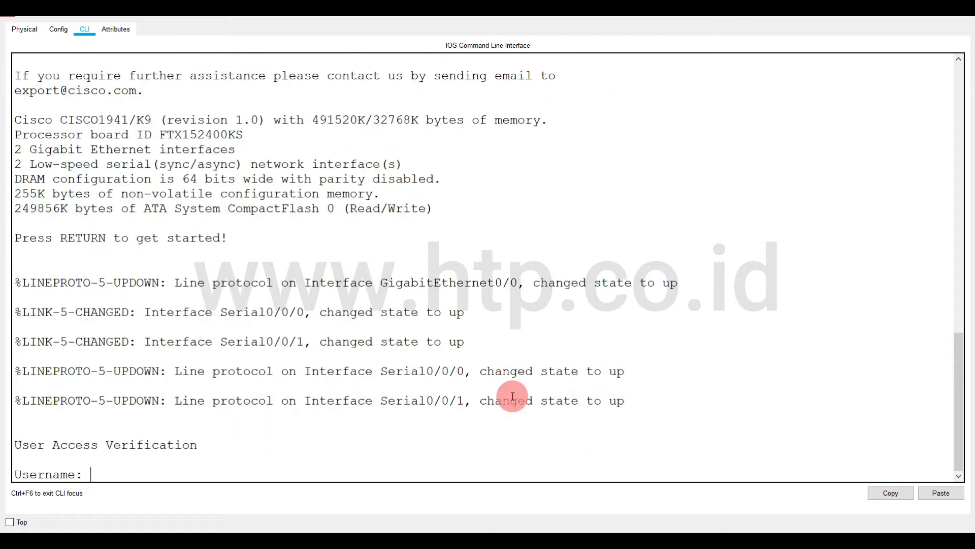
type("R1")
key("Return")
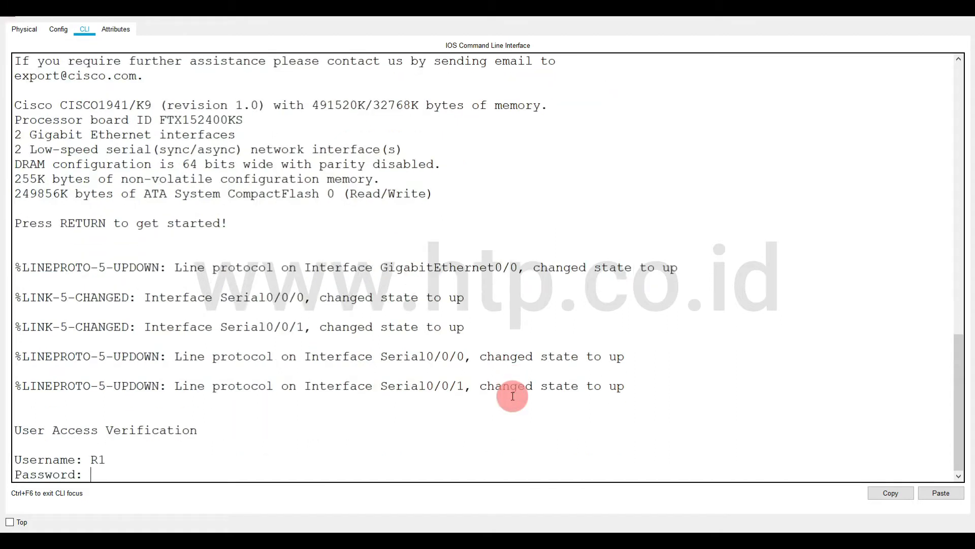
key("Return")
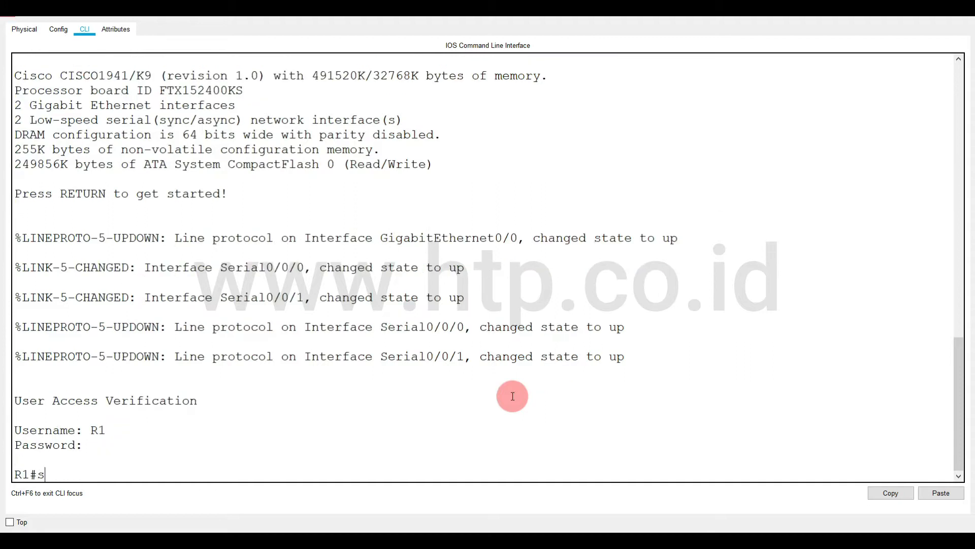
Display R1's full IP routing table with show ip route.
type("sh")
key("Tab")
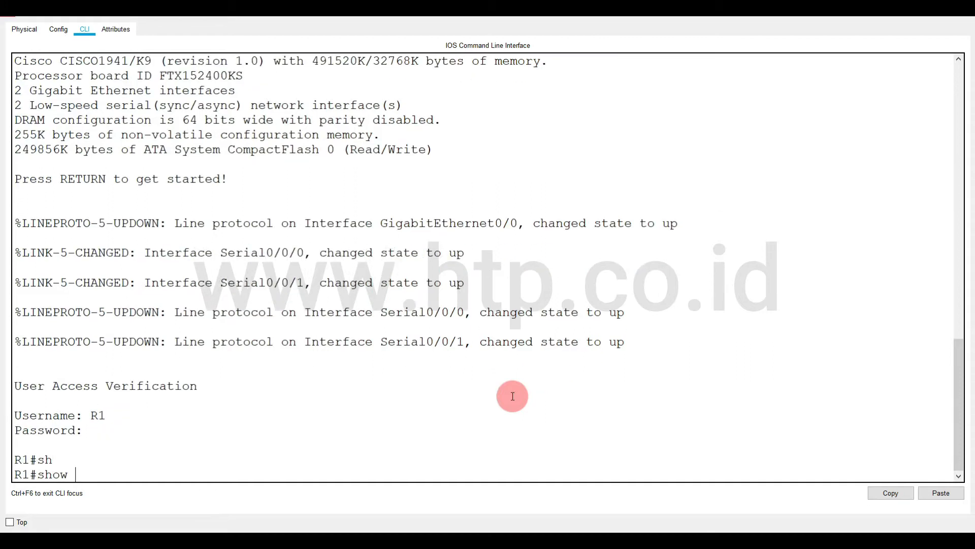
type("ip route")
key("Return")
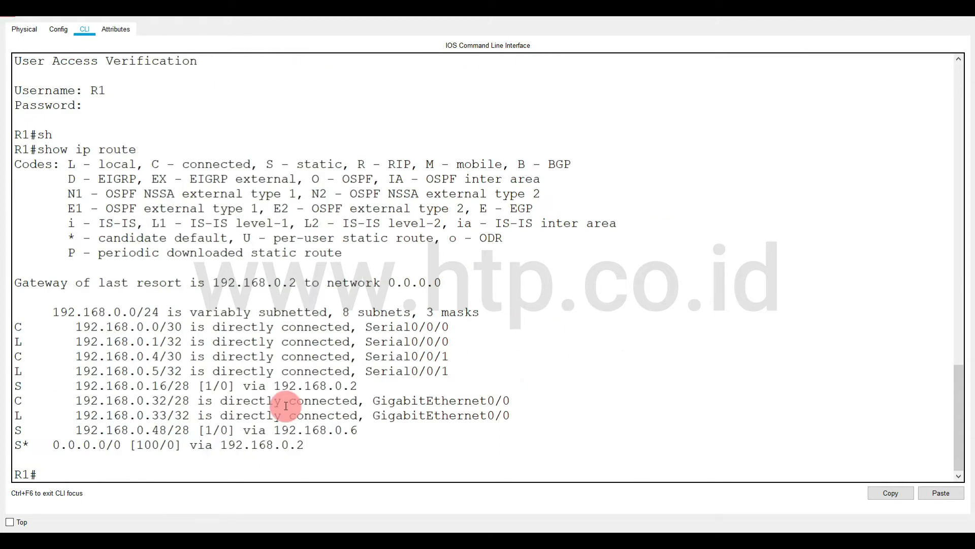
List only R1's static routes with show ip route static, highlight the entries and minimize R1's window.
key("Up")
type("static")
key("Return")
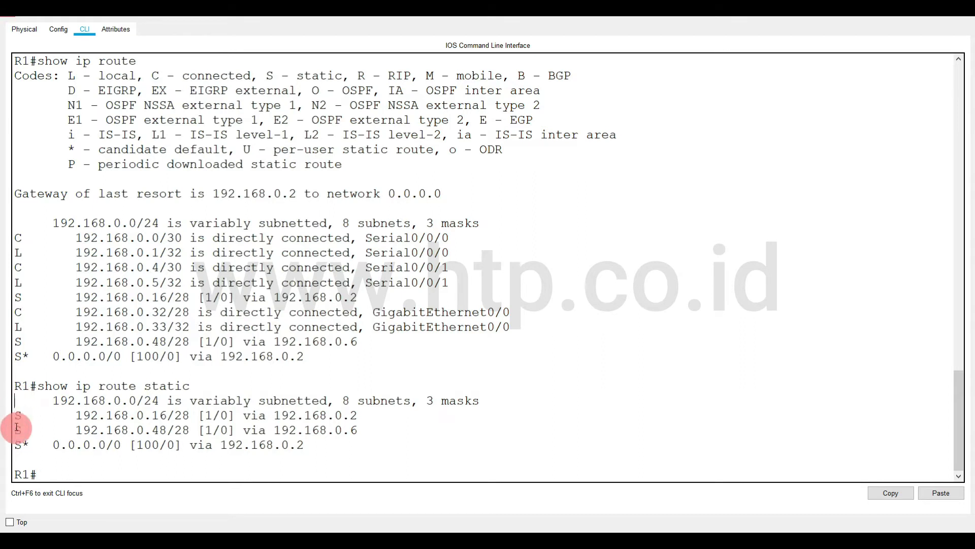
left_click_drag(16, 417, 326, 441)
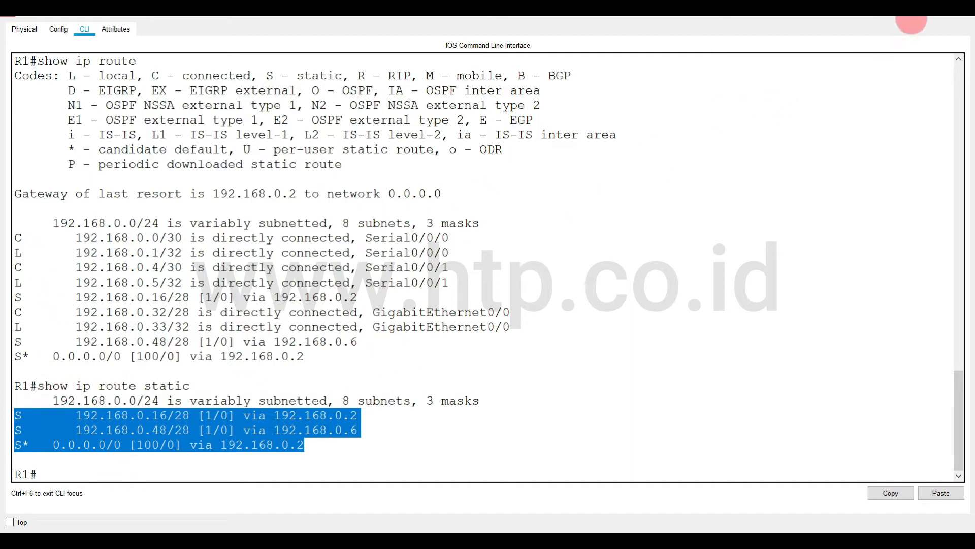
left_click(903, 15)
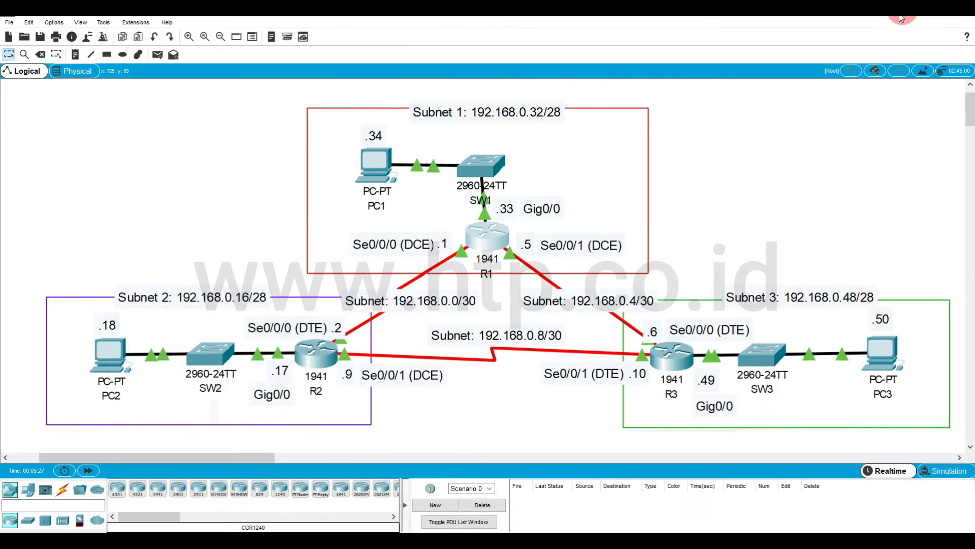
Open router R2's command line in a maximized window and log in with username R2 and its password.
left_click(326, 358)
left_click(596, 112)
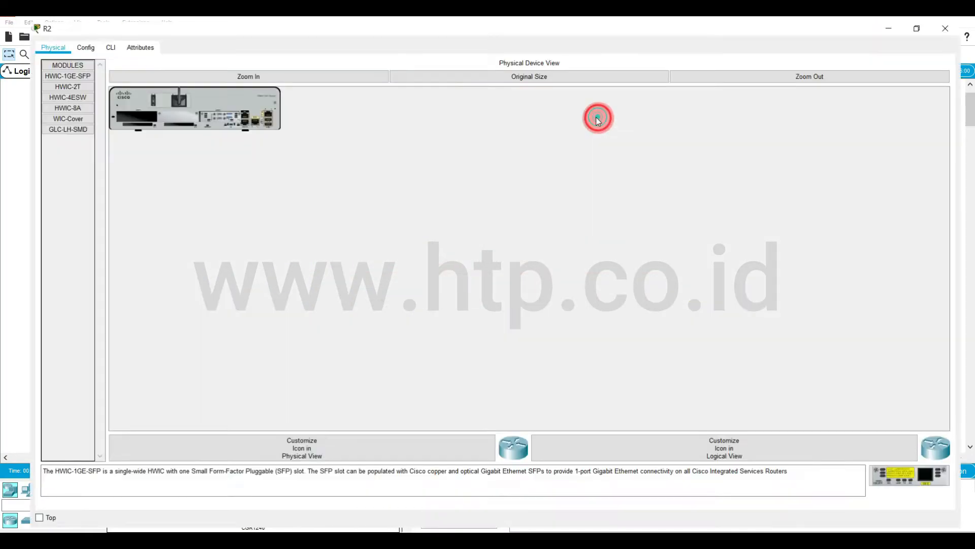
left_click(85, 29)
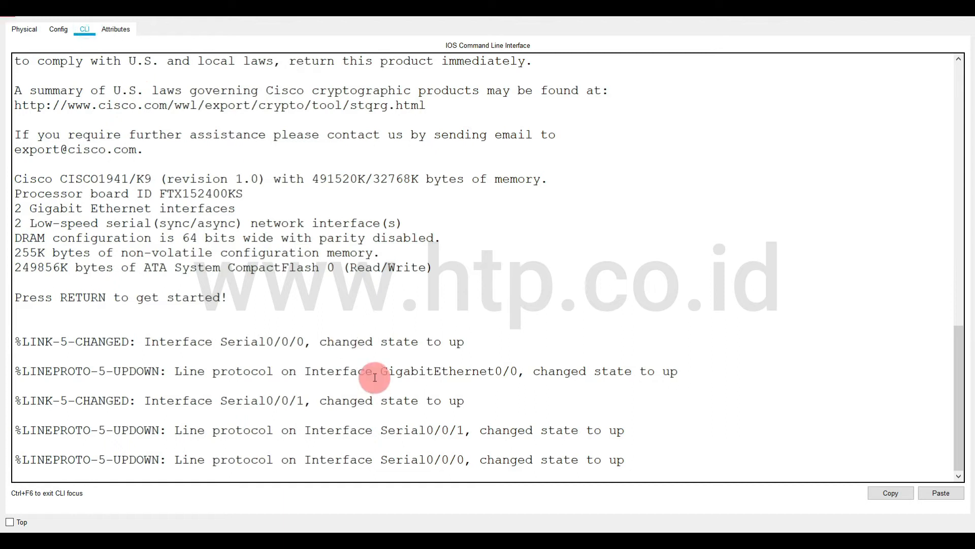
key("Return")
type("R2")
key("Return")
key("Return")
List R2's static routes with show ip route static and highlight the output.
type("sh")
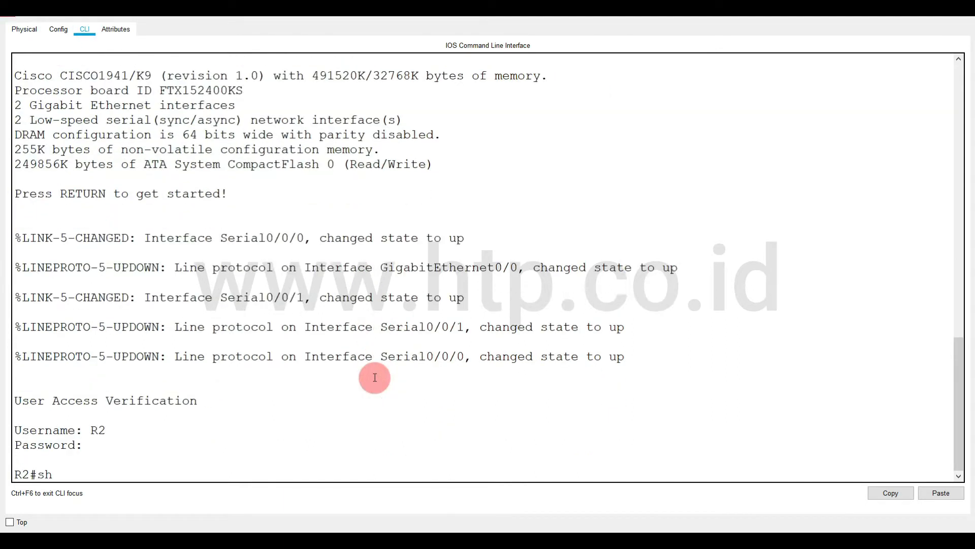
key("Tab")
type("ip route st")
key("Tab")
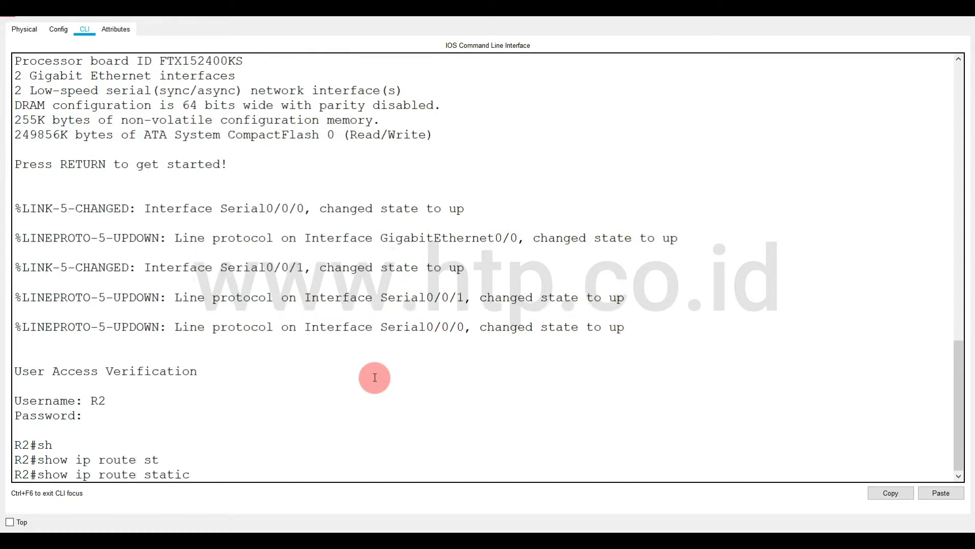
key("Return")
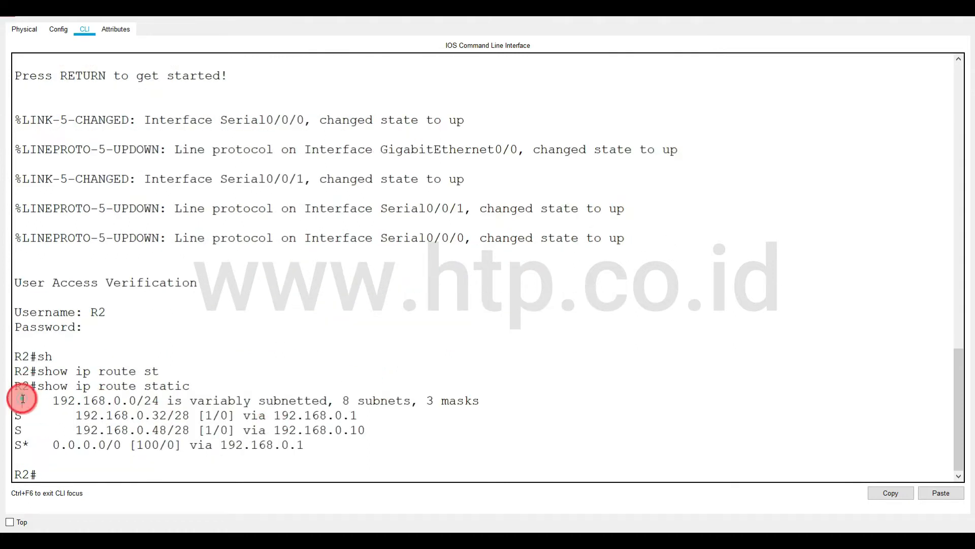
left_click_drag(22, 398, 344, 446)
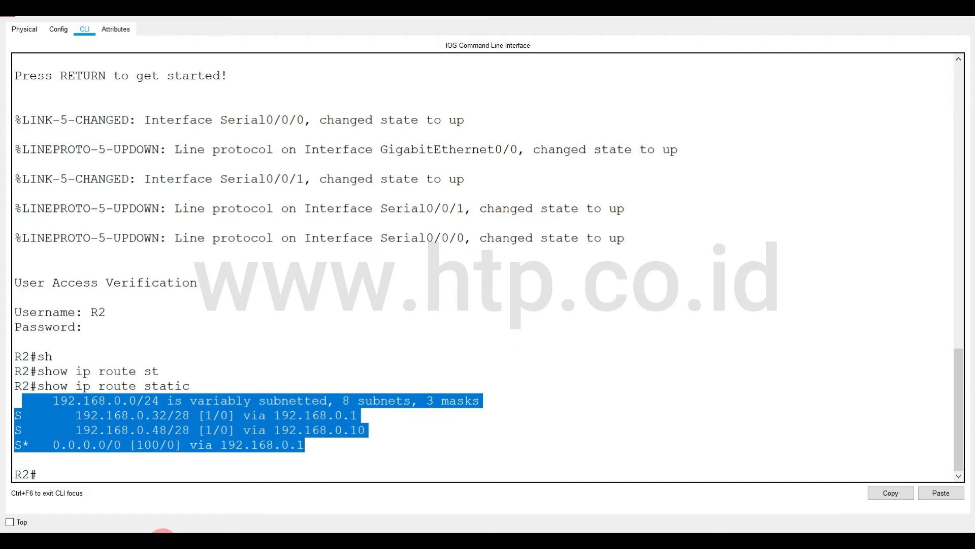
Return to the topology, open router R3's command line maximized, and log in with username R3 and its password.
left_click(174, 539)
left_click(71, 491)
left_click(672, 355)
left_click(593, 113)
left_click(87, 29)
left_click(372, 280)
key("Return")
type("R")
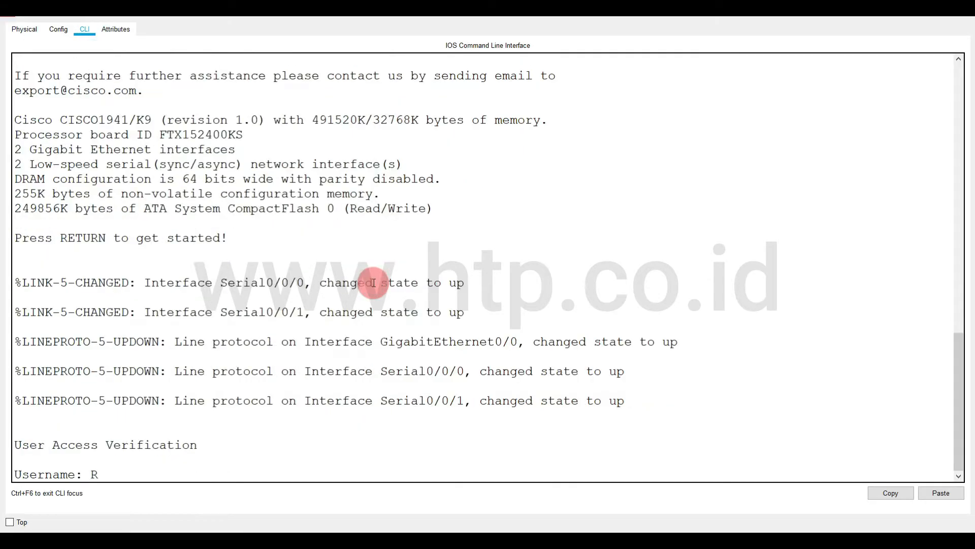
type("3")
key("Return")
key("Return")
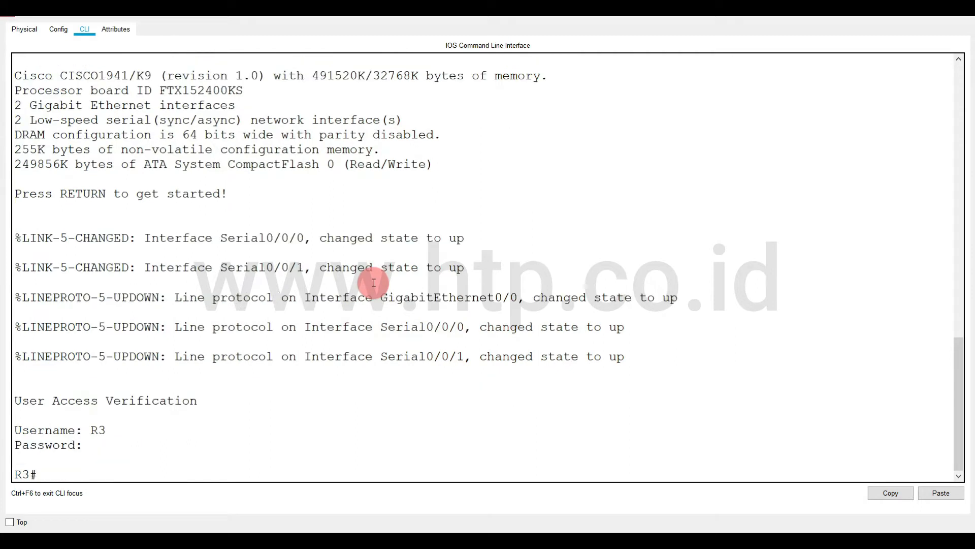
Display R3's full IP routing table with show ip route.
type("sh")
key("Tab")
type("io r")
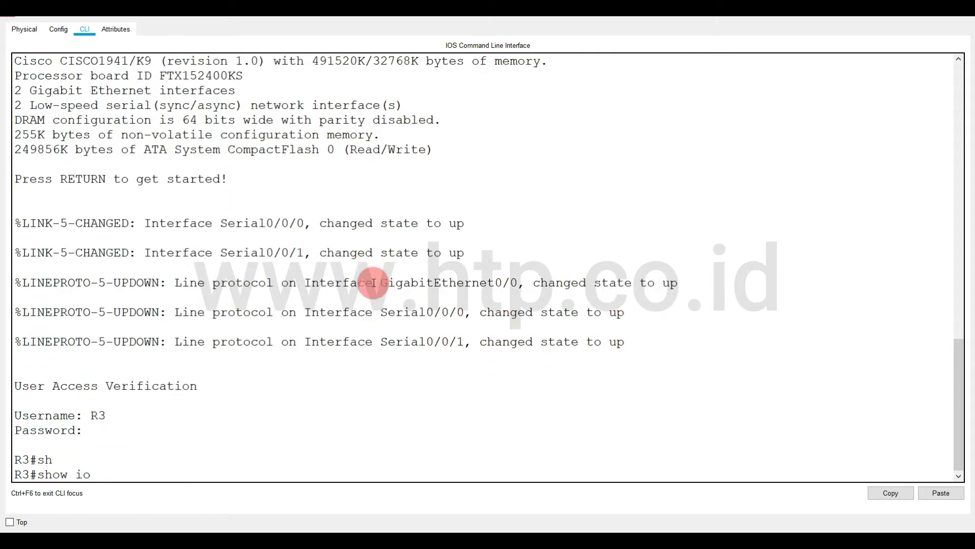
key("BackSpace")
key("BackSpace")
key("BackSpace")
type("p route")
key("Return")
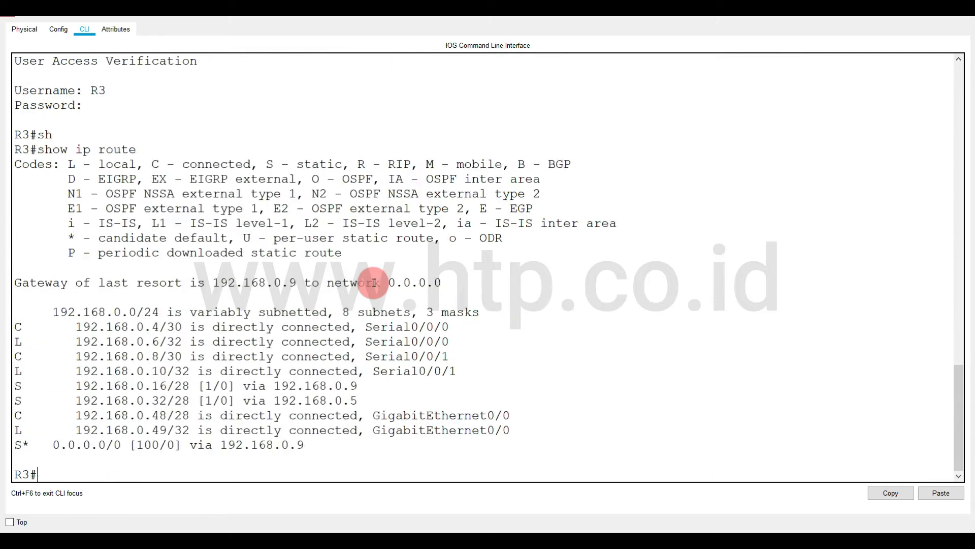
List only R3's static routes with show ip route static.
key("Up")
type("st")
key("Tab")
key("Return")
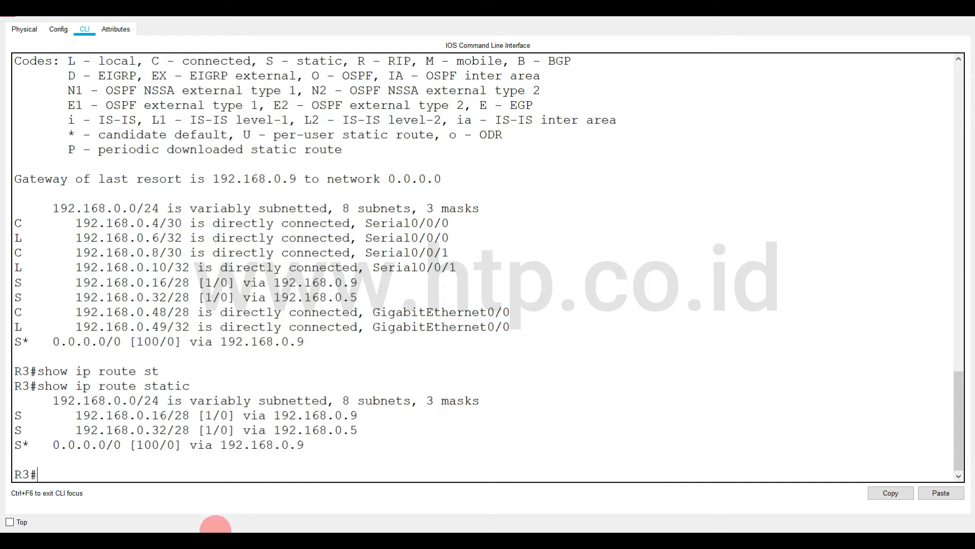
Switch back to R1's command line to review its static routes, and return to the network topology.
left_click(184, 538)
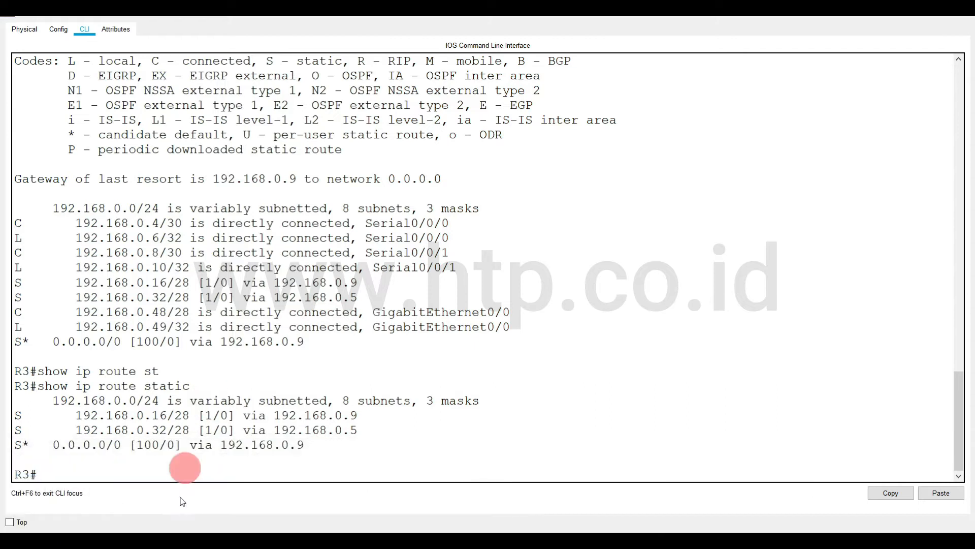
mouse_move(179, 539)
left_click(187, 486)
left_click_drag(302, 412, 267, 447)
left_click(261, 460)
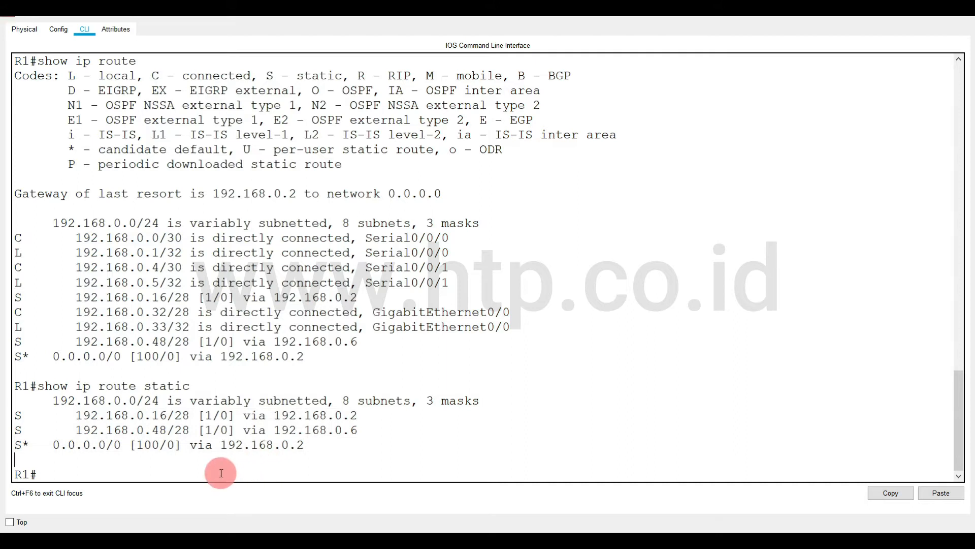
left_click(178, 474)
mouse_move(195, 541)
left_click(104, 504)
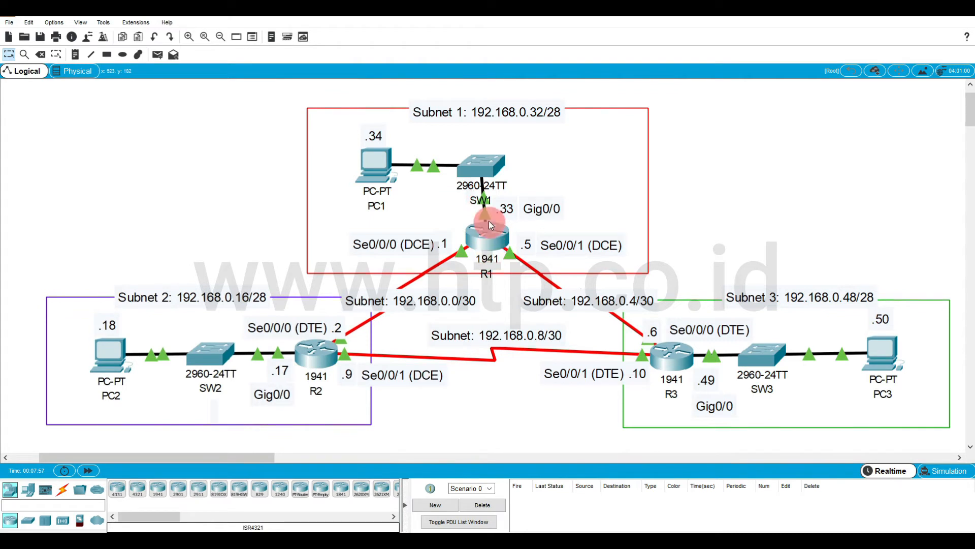
Bring up R1's command line, enter global configuration mode with config t, and enter RIP configuration with router rip.
mouse_move(488, 221)
left_click(172, 541)
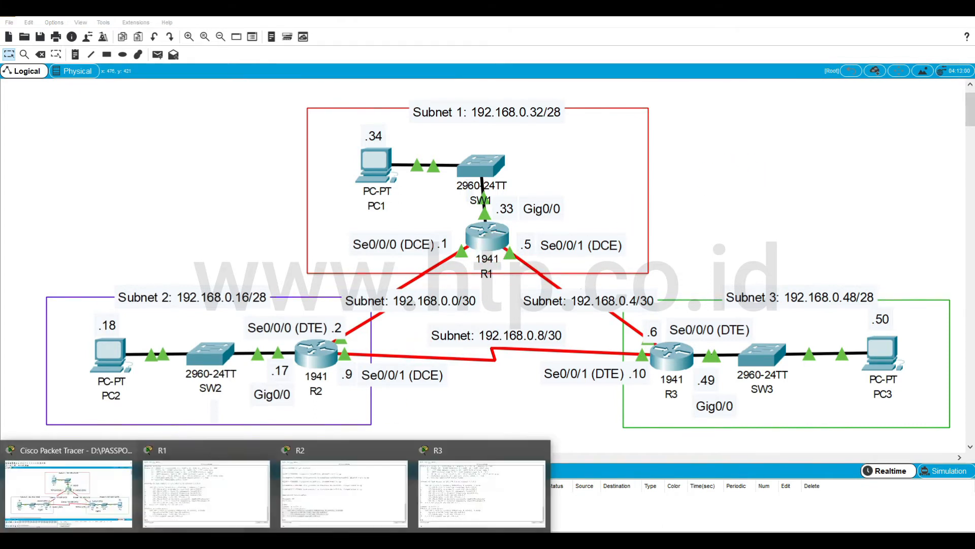
left_click(235, 475)
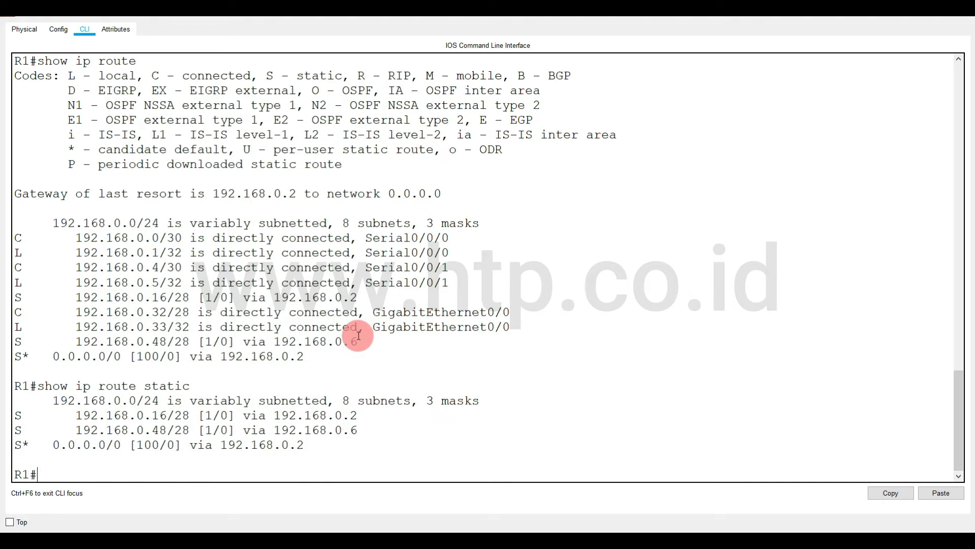
type("config t")
key("Return")
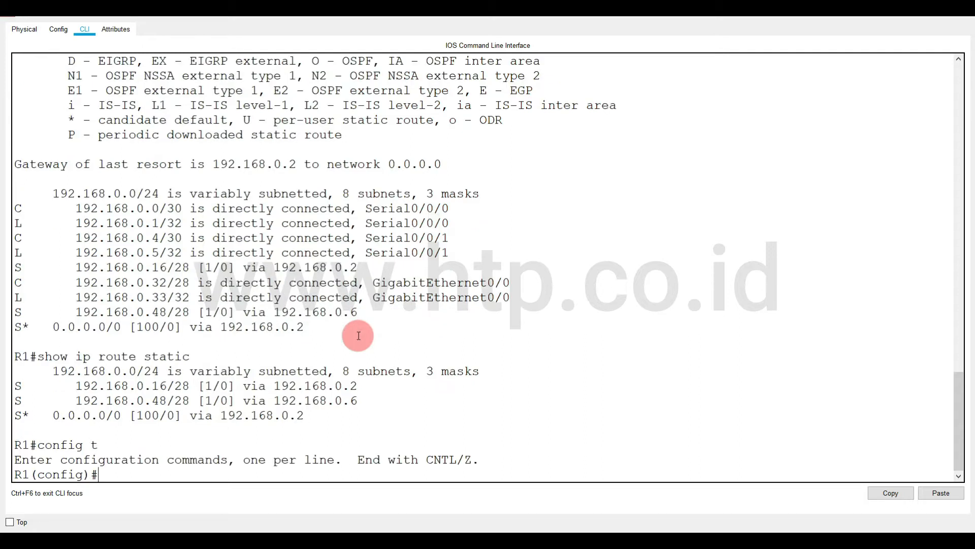
type("router rip")
key("Return")
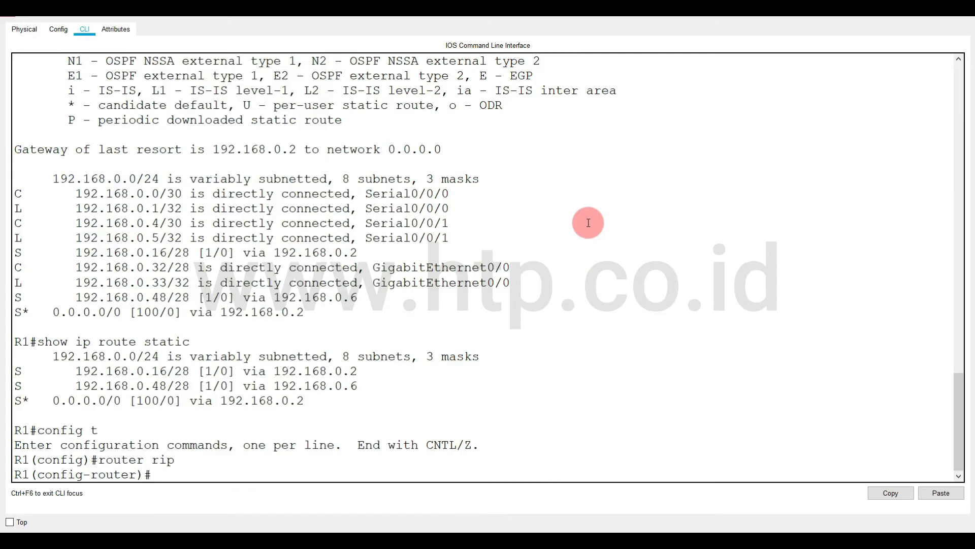
Add network 192.168.0.32 to R1's RIP configuration, consulting the network command's help and the topology for the address.
type("network ?")
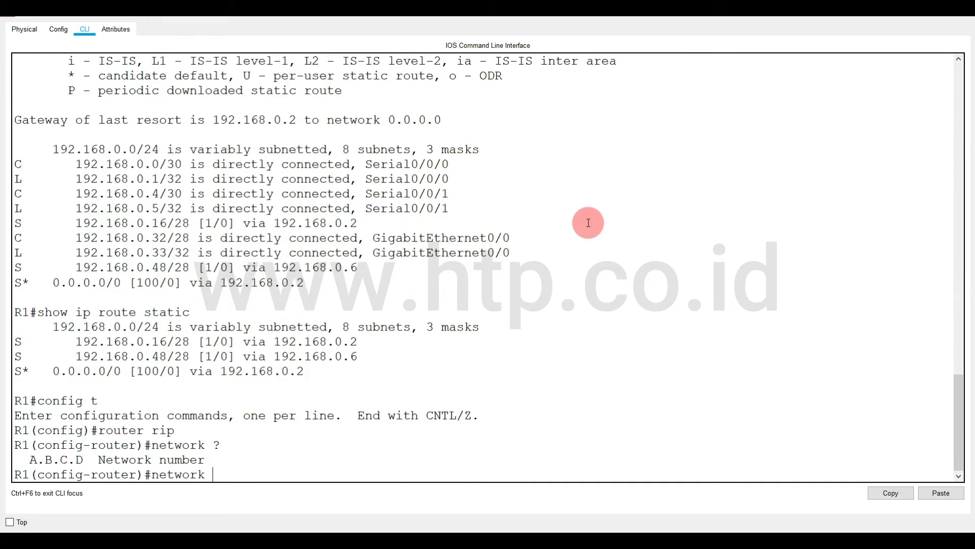
key("alt+Tab")
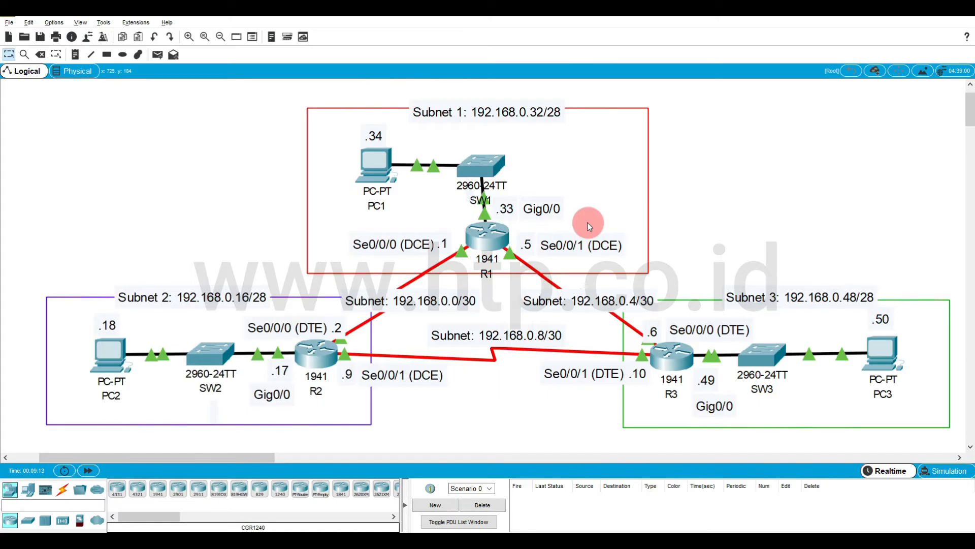
key("alt+Tab")
type("192.168")
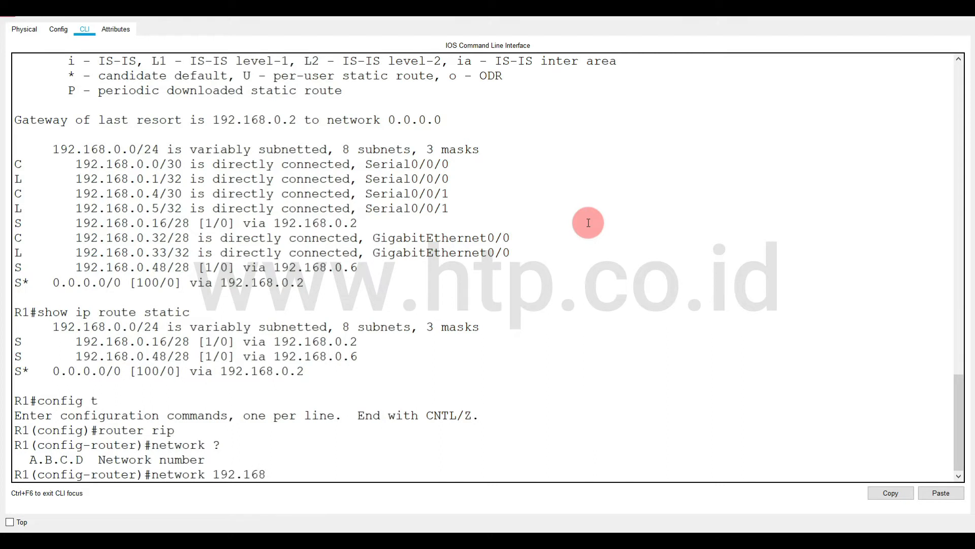
type(".0.32 ?")
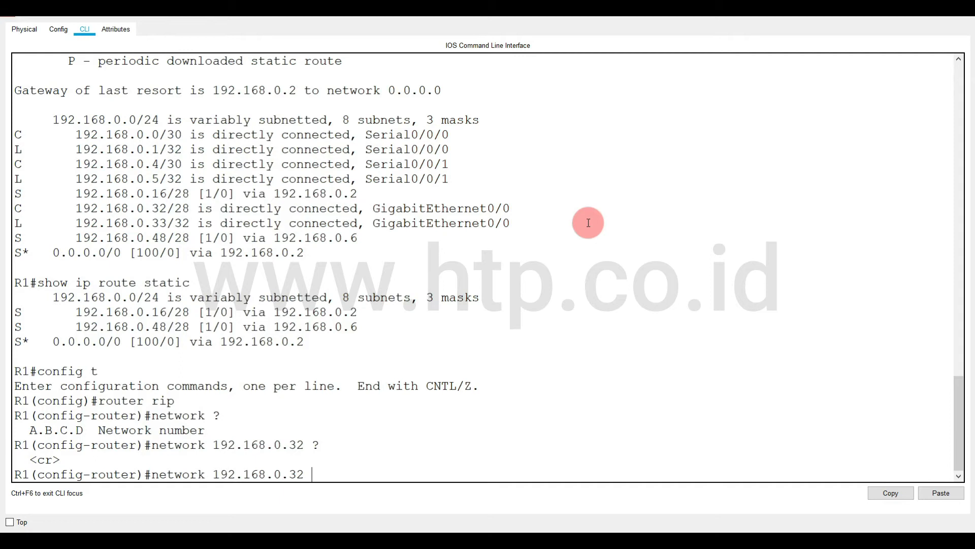
key("Return")
Add networks 192.168.0.0 and 192.168.0.4 to R1's RIP configuration, checking the topology for the addresses, and review the entered network commands.
type("network ")
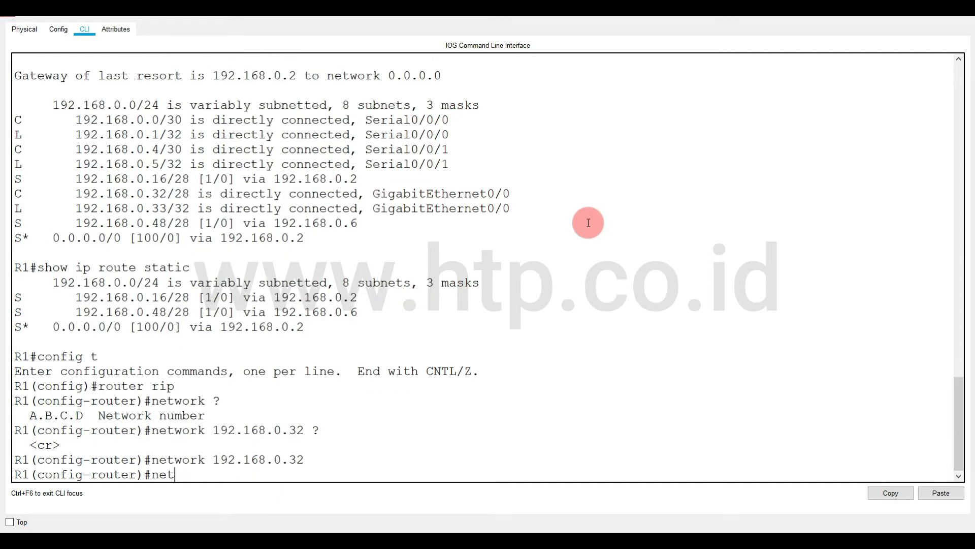
type("192.168.0")
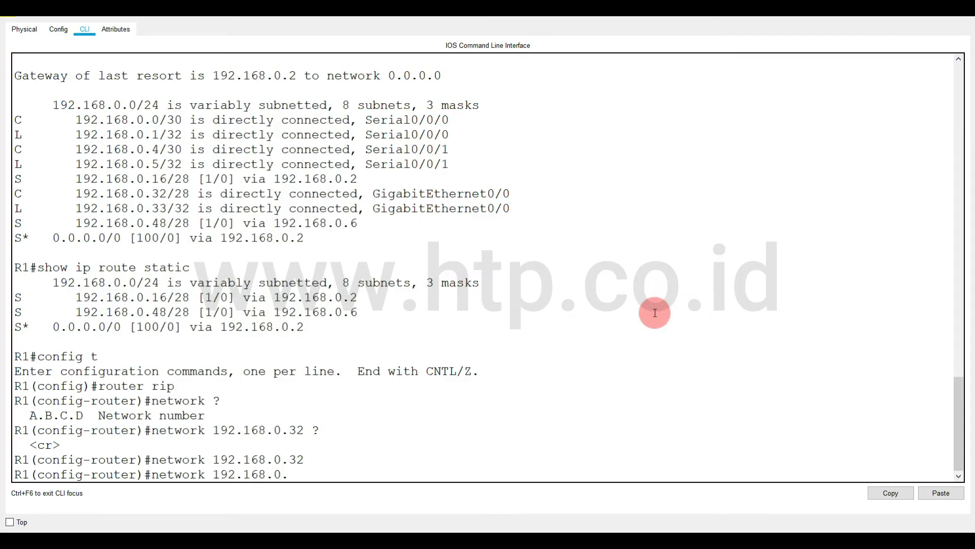
type(".0")
key("Return")
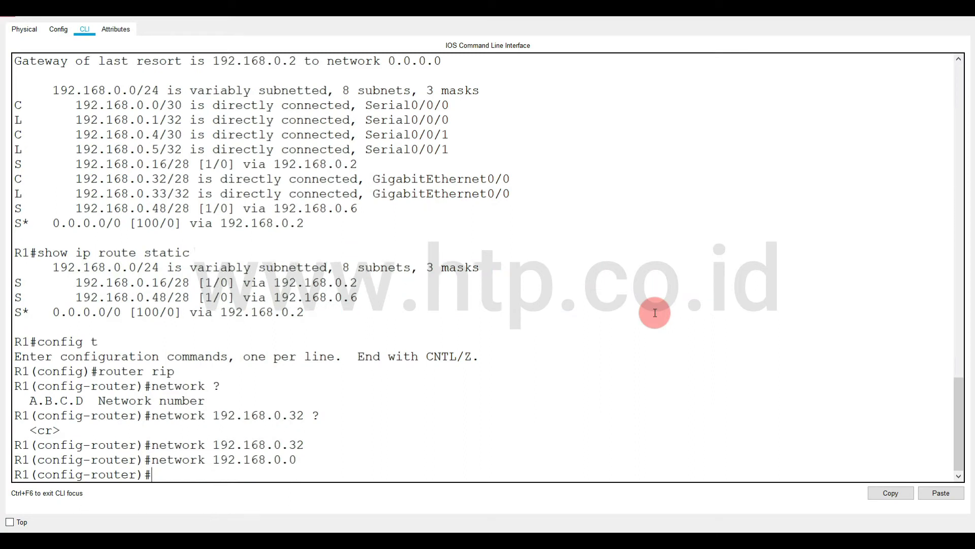
key("Up")
key("BackSpace")
type("4")
key("Return")
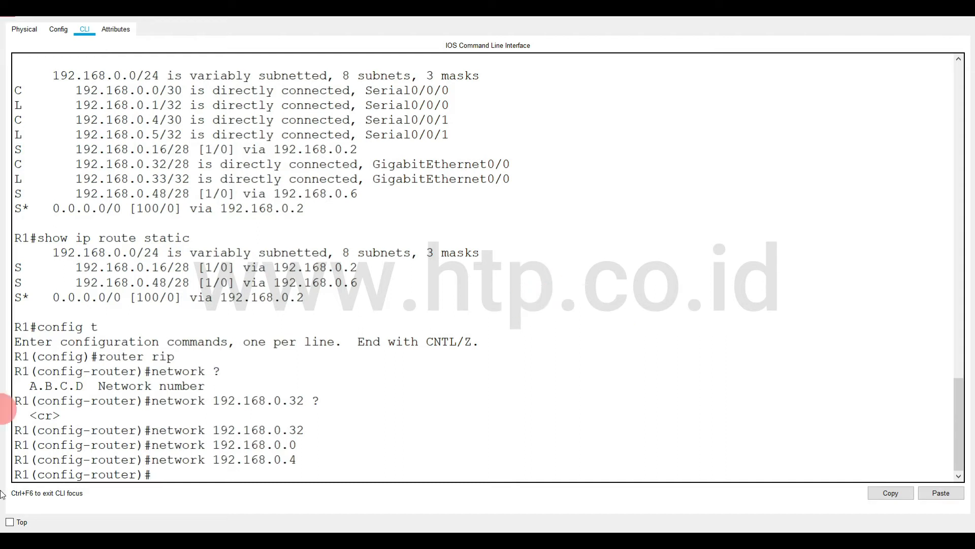
left_click_drag(22, 429, 322, 455)
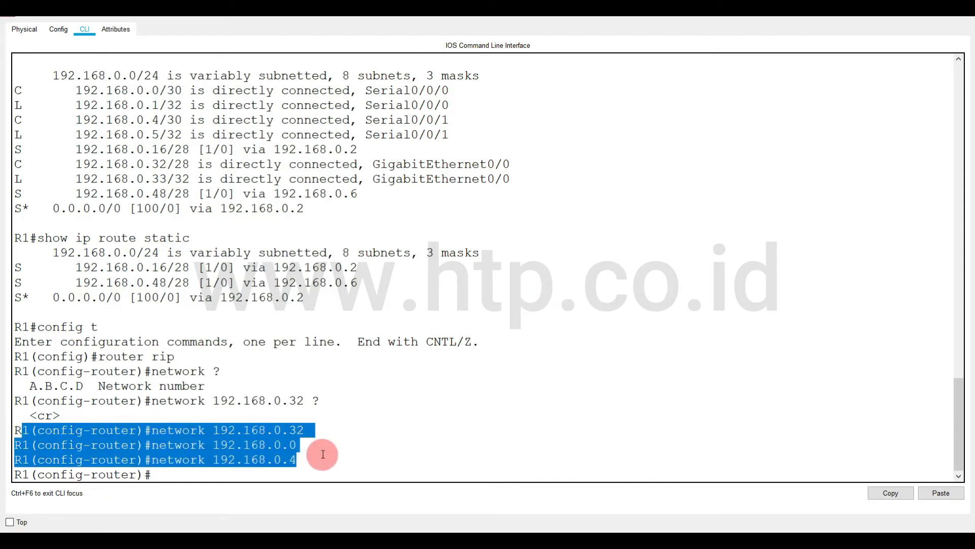
left_click(344, 472)
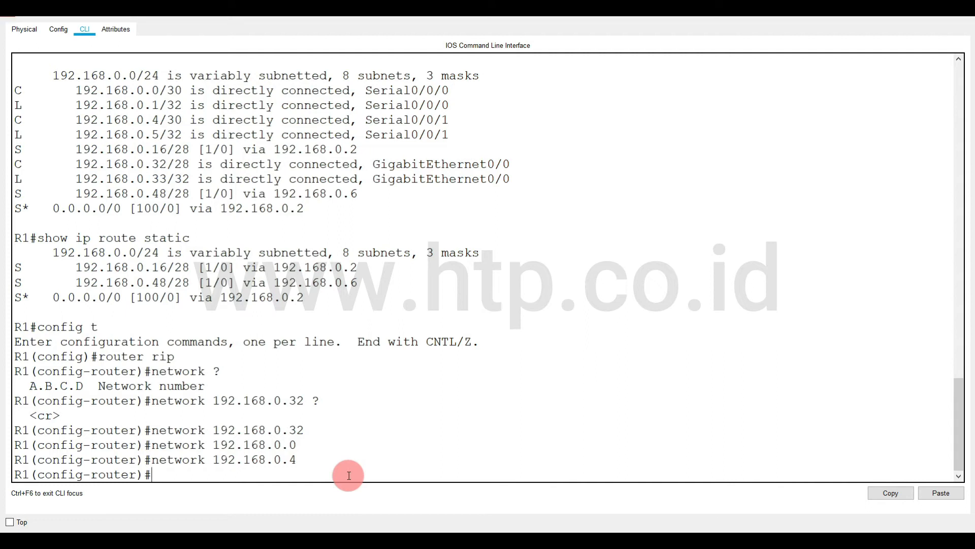
Leave R1's configuration mode with end and save the configuration with write.
type("end")
key("Return")
type("writ")
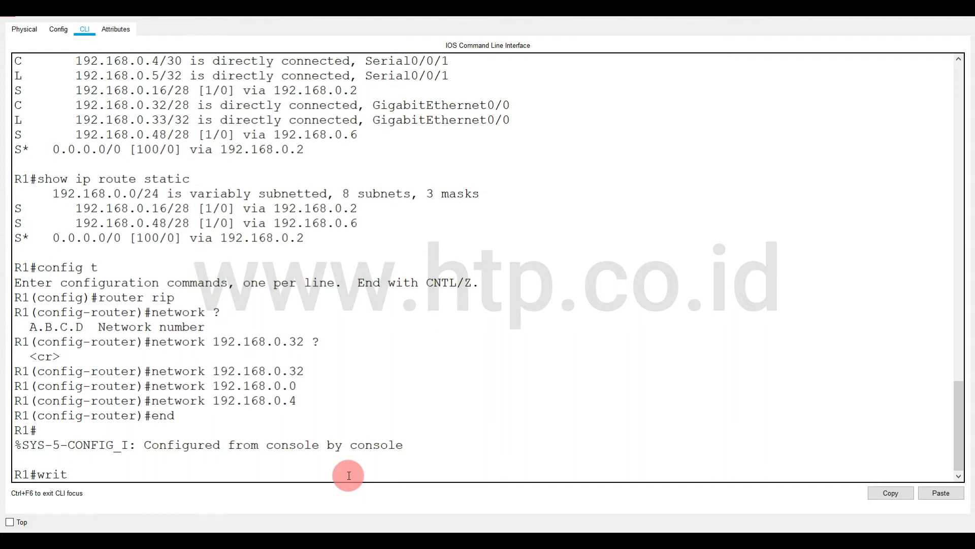
type("e")
key("Return")
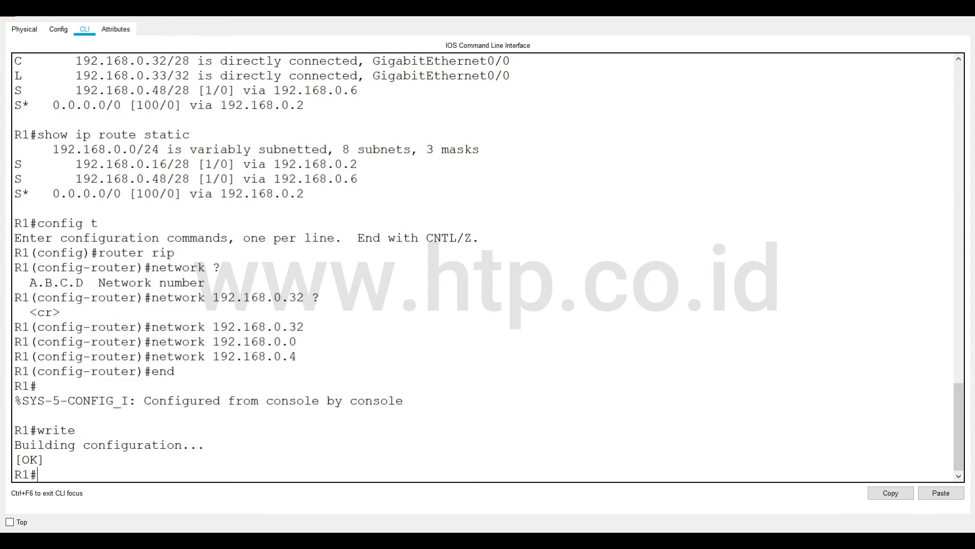
Switch to R2's command line, enter global configuration mode with config t, and enter RIP configuration with router rip.
mouse_move(254, 538)
left_click(303, 506)
left_click(323, 409)
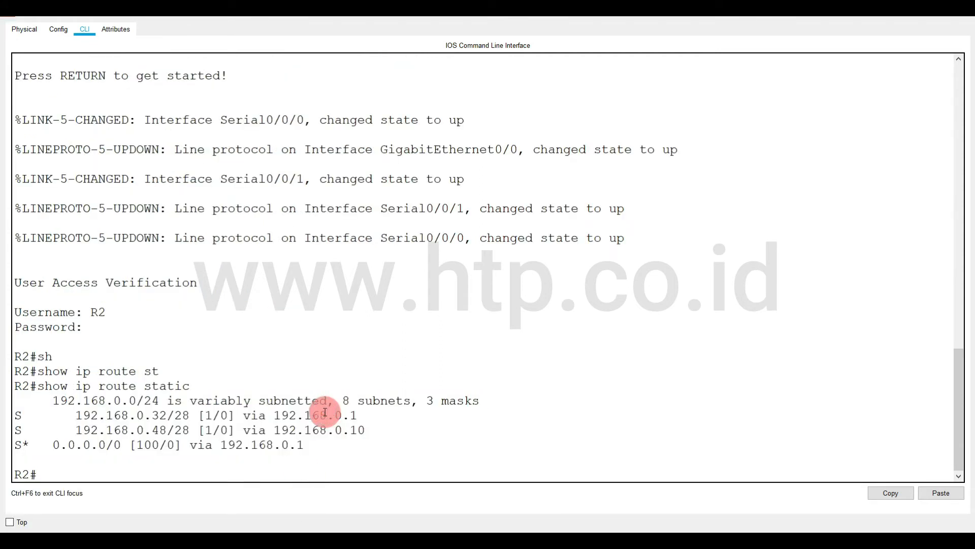
type("config t")
key("Return")
type("route r")
type("ip")
key("BackSpace")
key("BackSpace")
key("BackSpace")
key("BackSpace")
key("BackSpace")
type("er rip")
key("Return")
Add network 192.168.0.16 to R2's RIP configuration, consulting the topology for R2's connected subnets.
type("network")
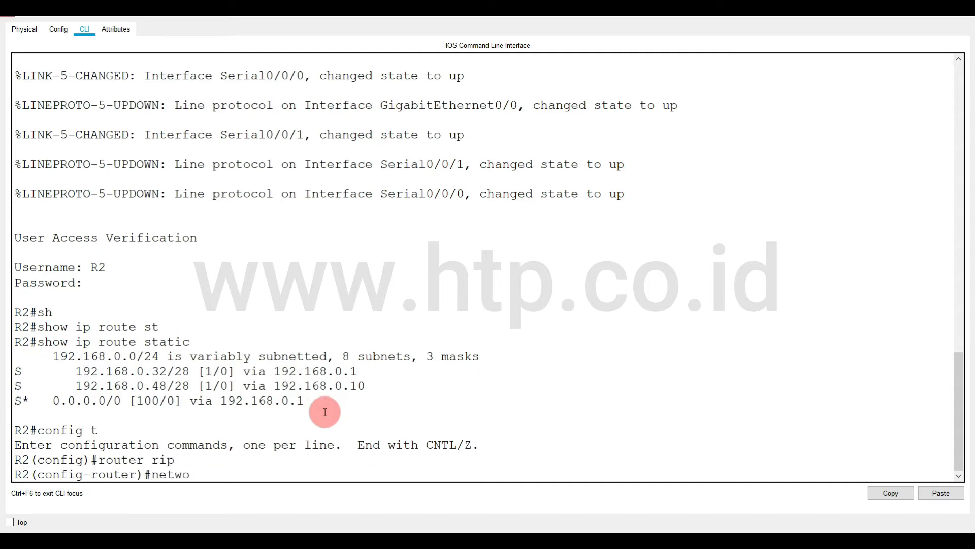
mouse_move(184, 531)
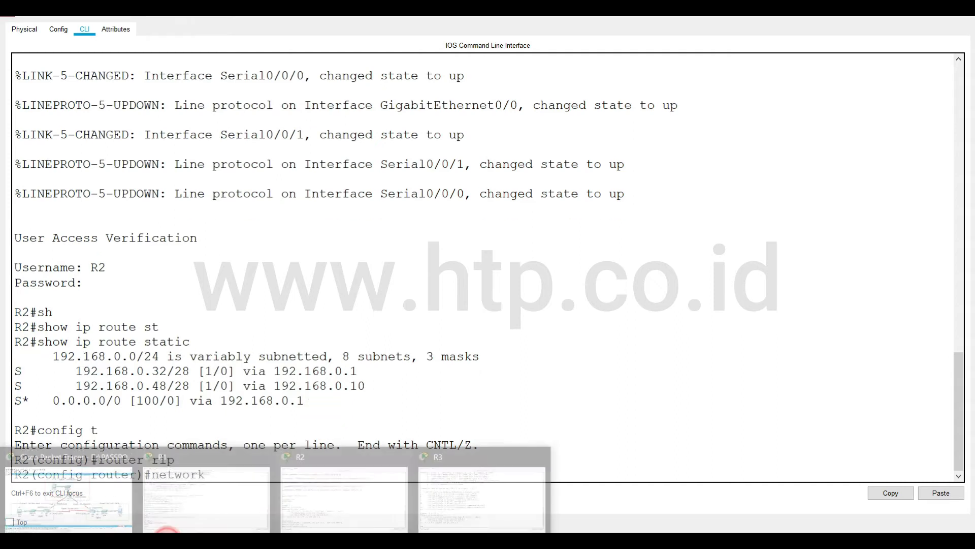
left_click(107, 497)
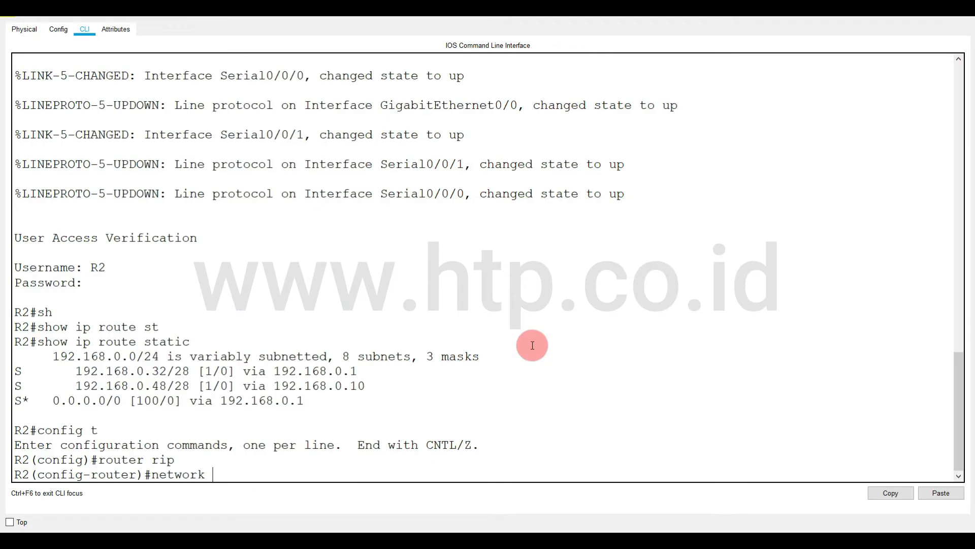
type("192.168.0.16")
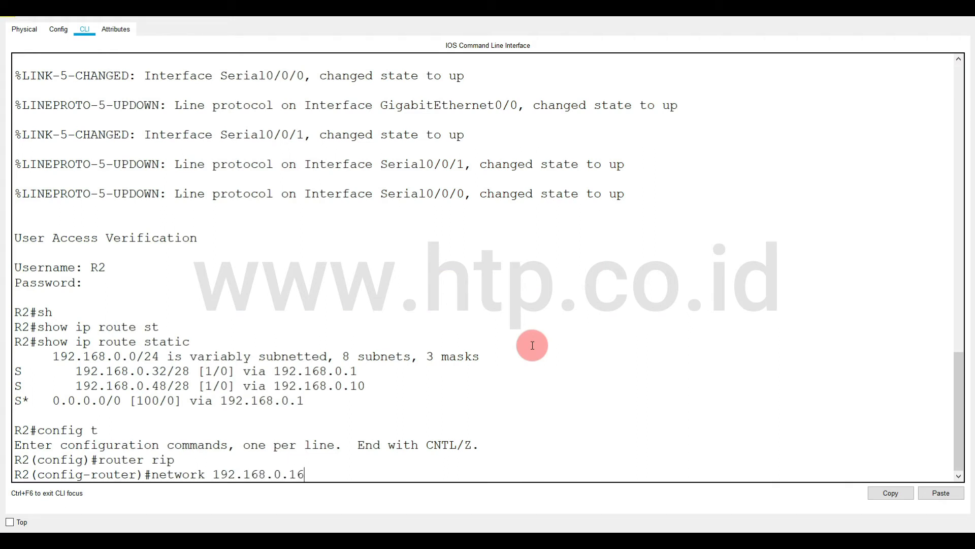
key("Return")
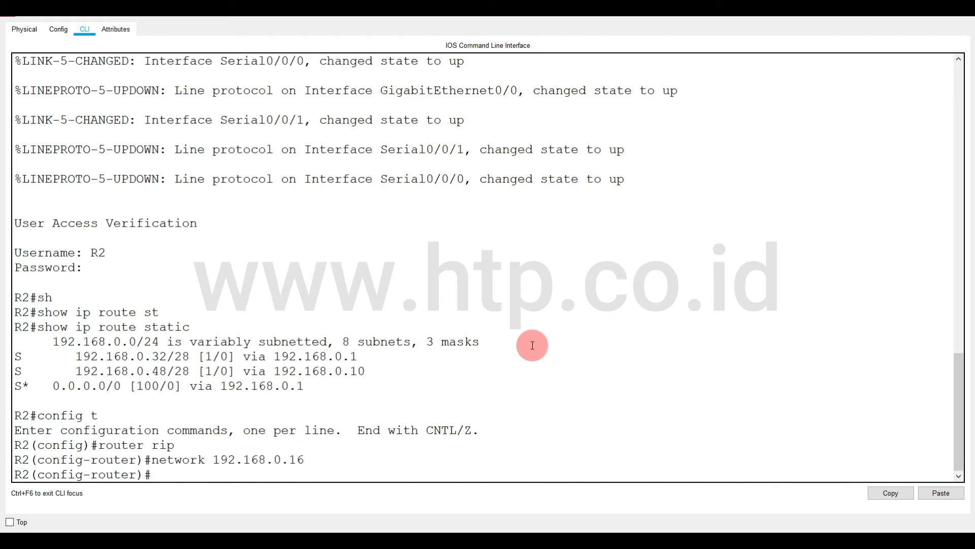
Add networks 192.168.0.0 and 192.168.0.8 to R2's RIP configuration.
key("Up")
key("BackSpace")
key("BackSpace")
type("0.0")
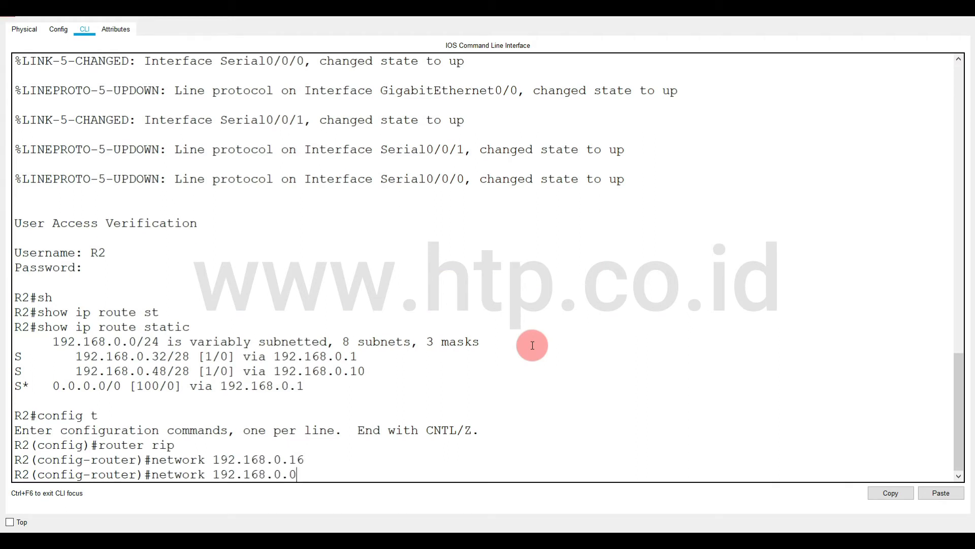
key("Return")
key("Up")
key("BackSpace")
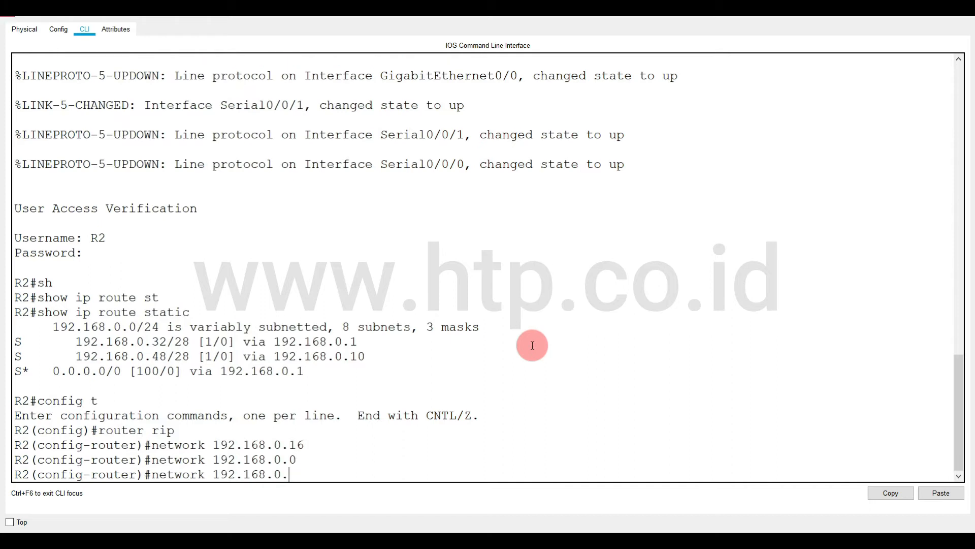
type("8")
key("Return")
Exit R2's configuration mode with end and save its configuration with write.
type("end")
key("Return")
type("write")
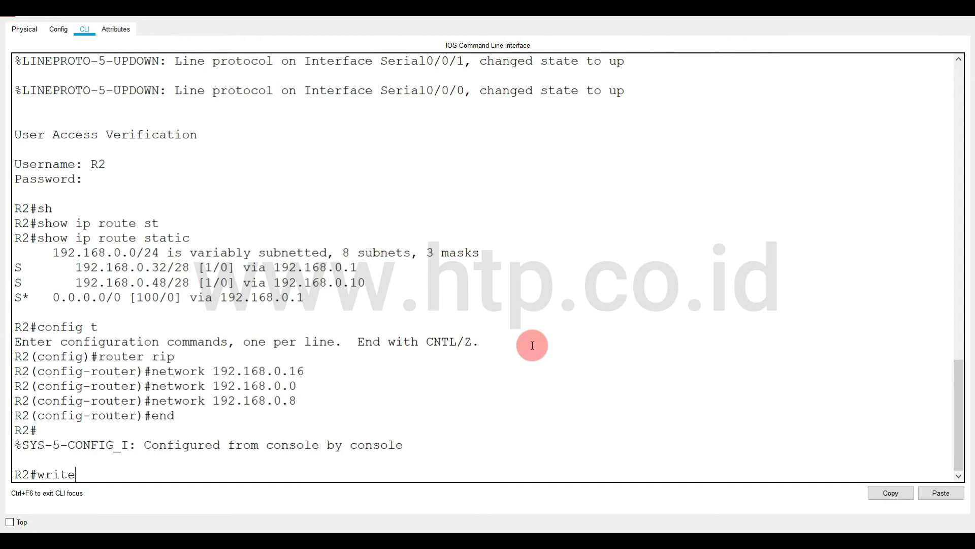
key("Return")
Switch to R3's command line, enter global configuration mode with conf t, and enter RIP configuration with router rip.
mouse_move(187, 541)
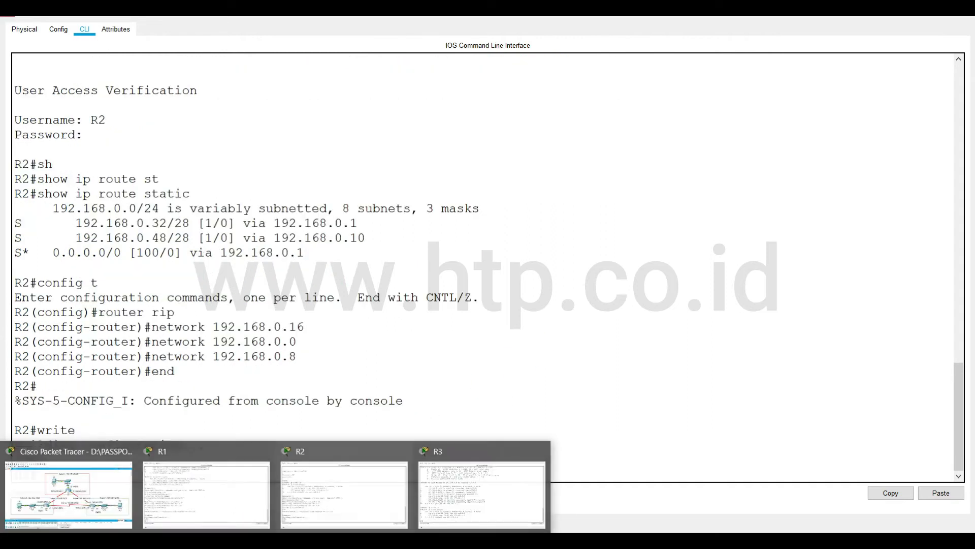
left_click(435, 505)
type("conf t")
key("Return")
type("router rip")
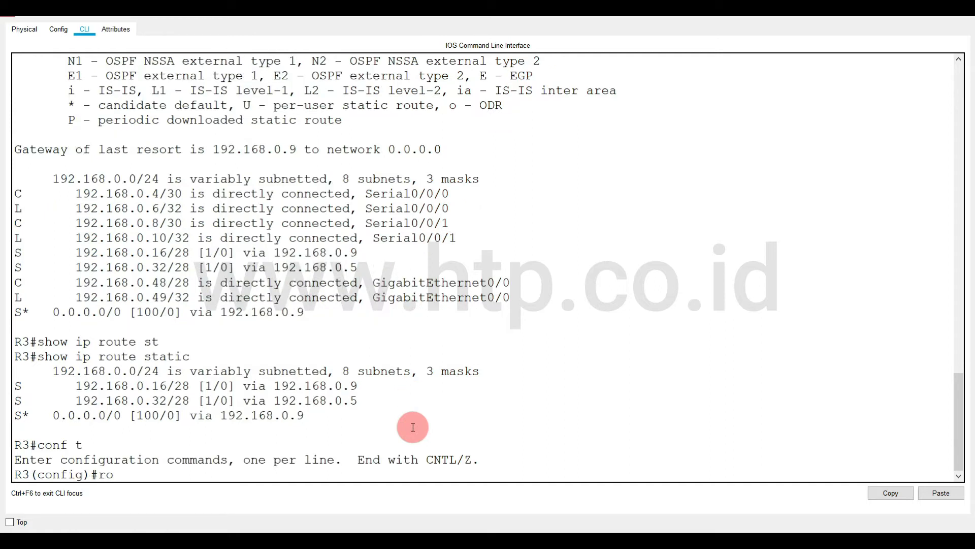
key("Return")
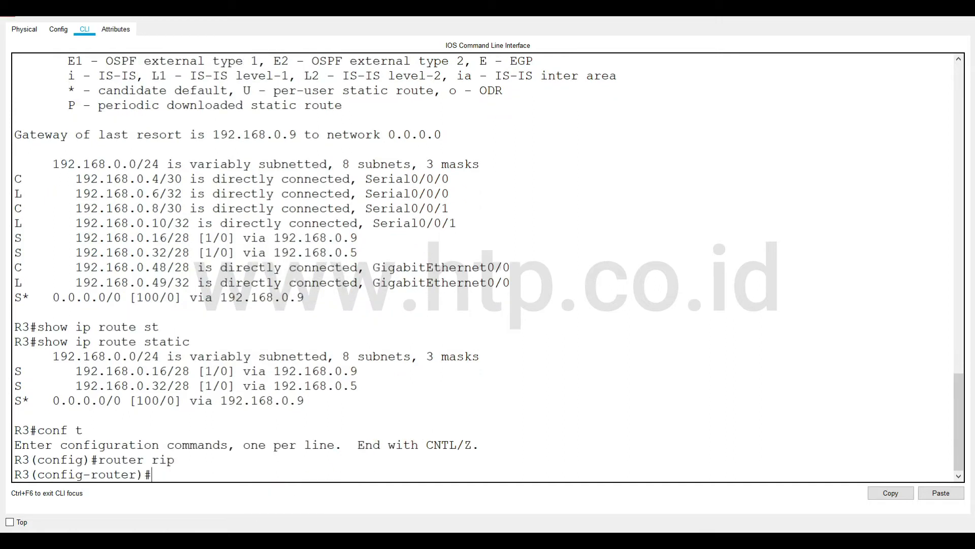
Add network 192.168.0.48 to R3's RIP configuration, consulting the topology for R3's connected subnets.
left_click(146, 476)
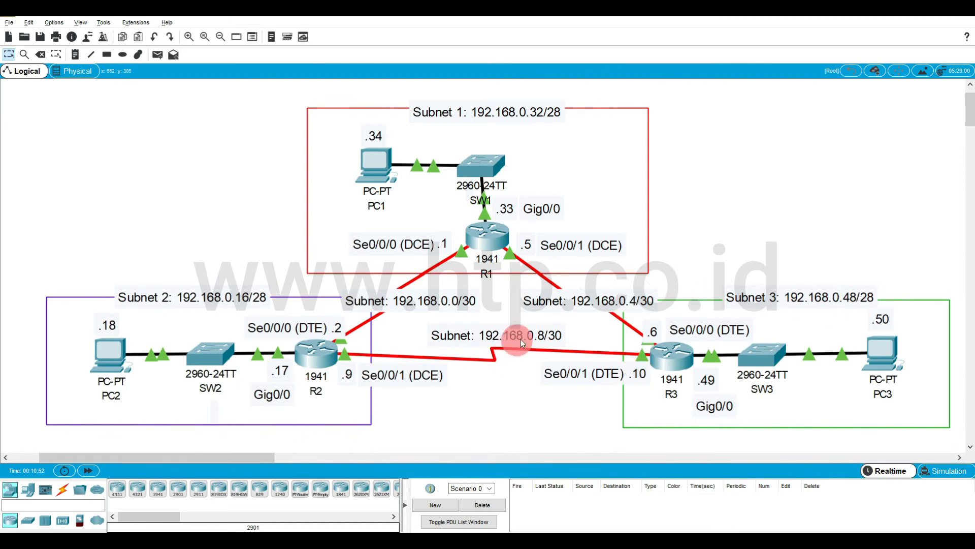
key("alt+Tab")
type("network")
key("BackSpace")
type(".168.0.4")
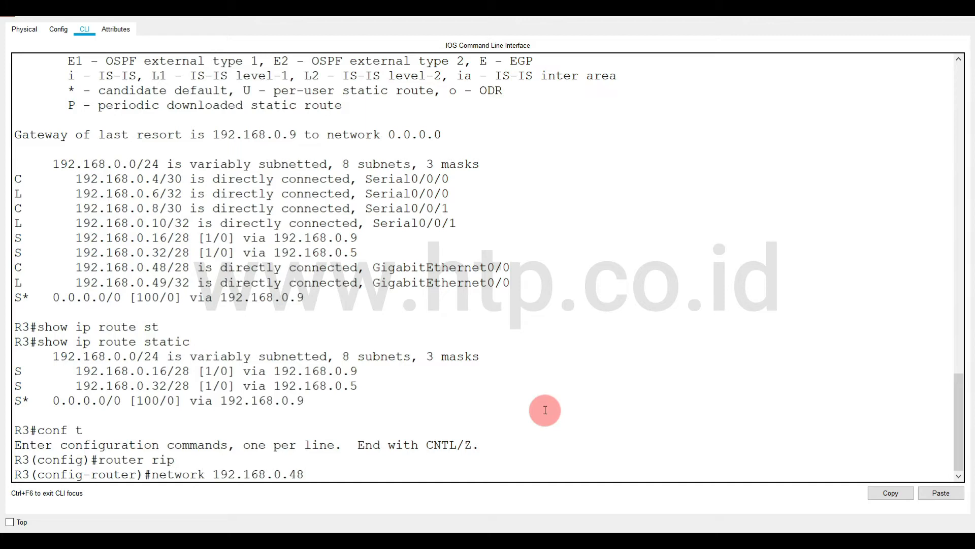
type("8")
key("Return")
Add networks 192.168.0.4 and 192.168.0.8 to R3's RIP configuration.
key("Up")
key("BackSpace")
key("BackSpace")
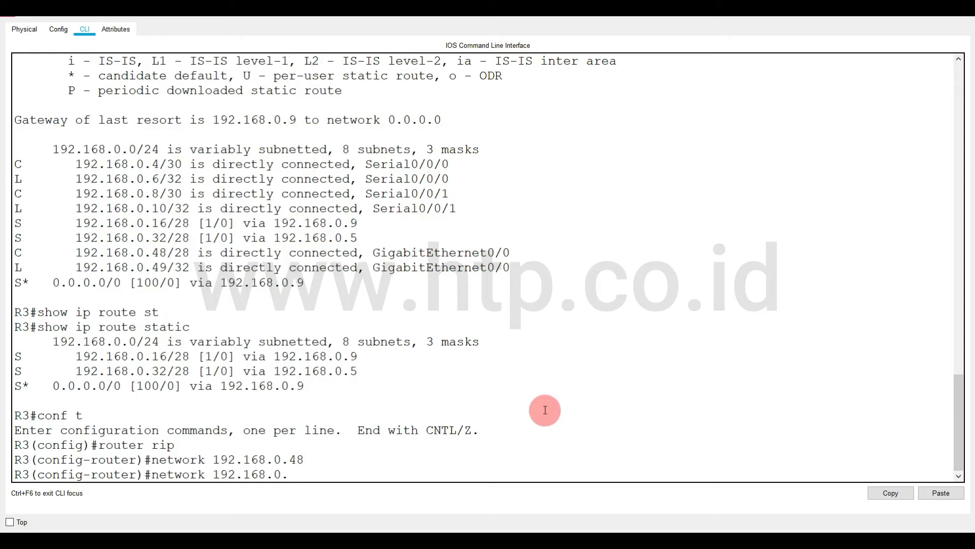
type("4")
key("Return")
key("Up")
key("BackSpace")
type("8.0.8")
key("Return")
End R3's configuration session with end and save the configuration with write.
type("end")
key("Return")
type("write")
key("Return")
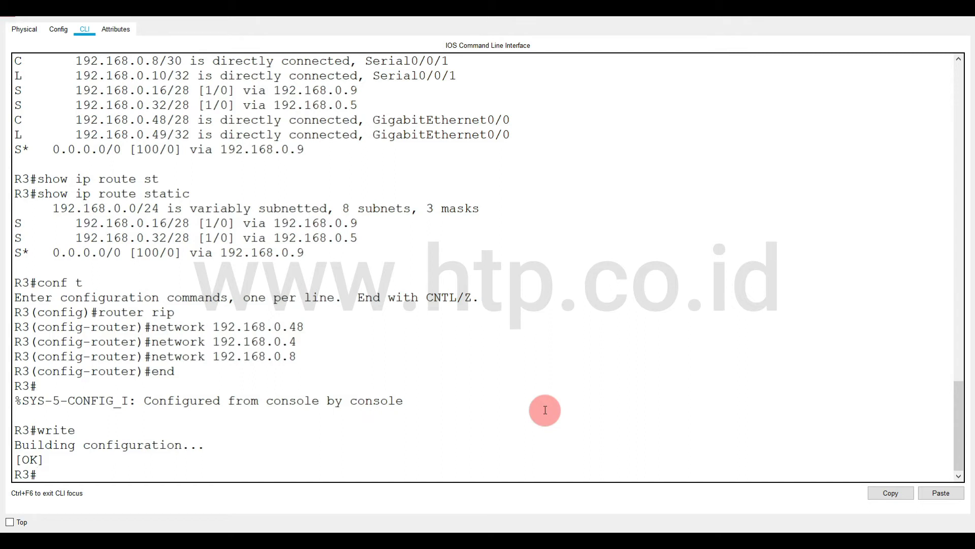
Display R3's full routing table with show ip route and examine its RIP and directly connected entries.
type("w ip route")
key("Return")
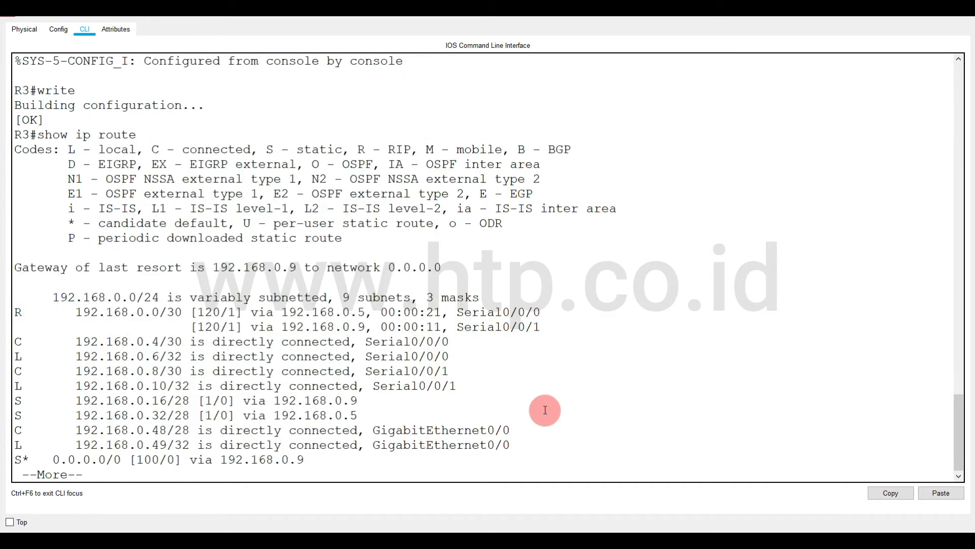
key("space")
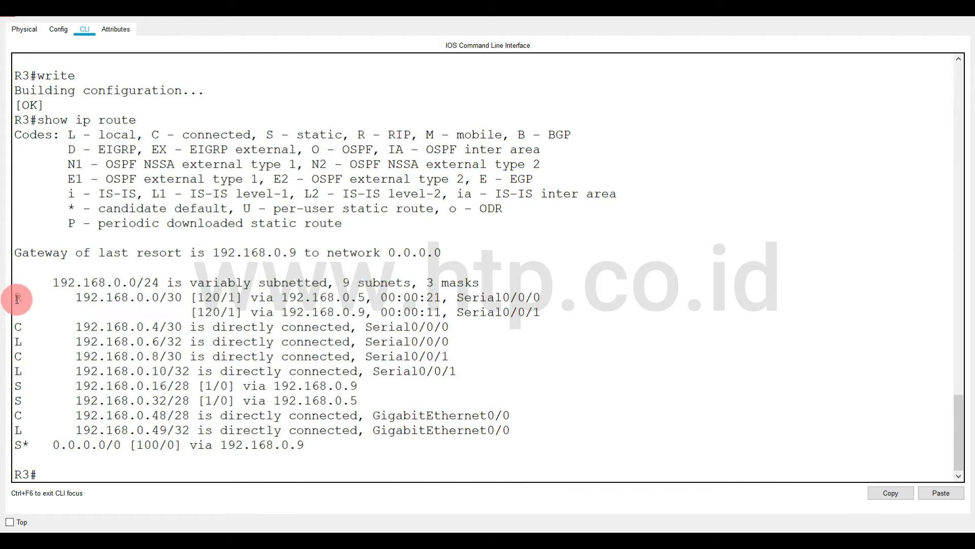
left_click_drag(15, 298, 399, 311)
left_click(269, 399)
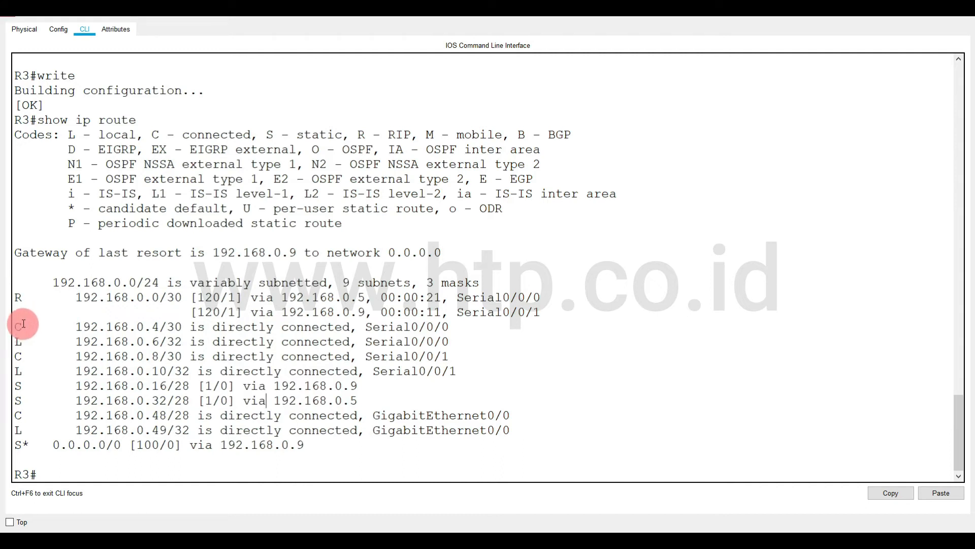
left_click_drag(17, 328, 63, 335)
left_click(71, 359)
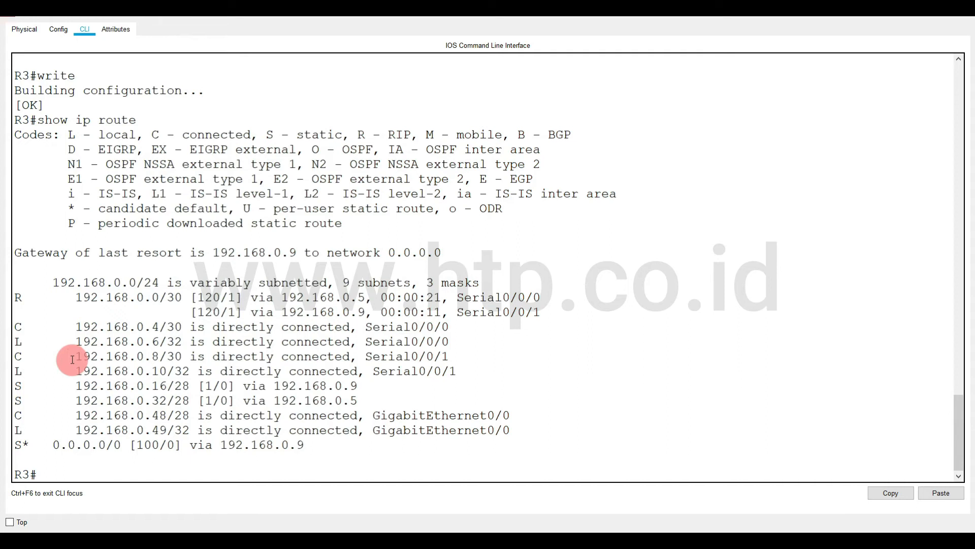
Run show ip route again on R3 and examine the RIP route to 192.168.0.0/30.
key("Up")
key("Return")
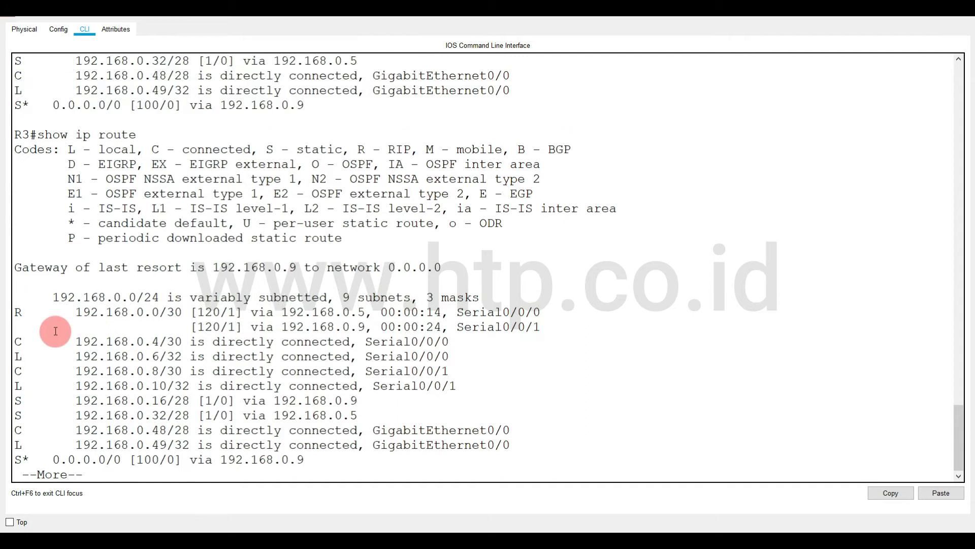
key("space")
left_click_drag(15, 302, 558, 308)
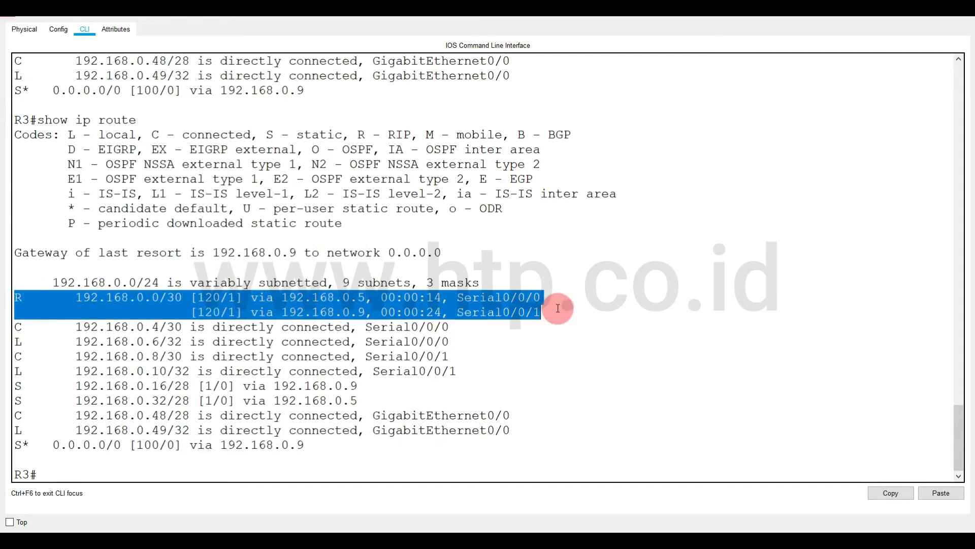
left_click(336, 299)
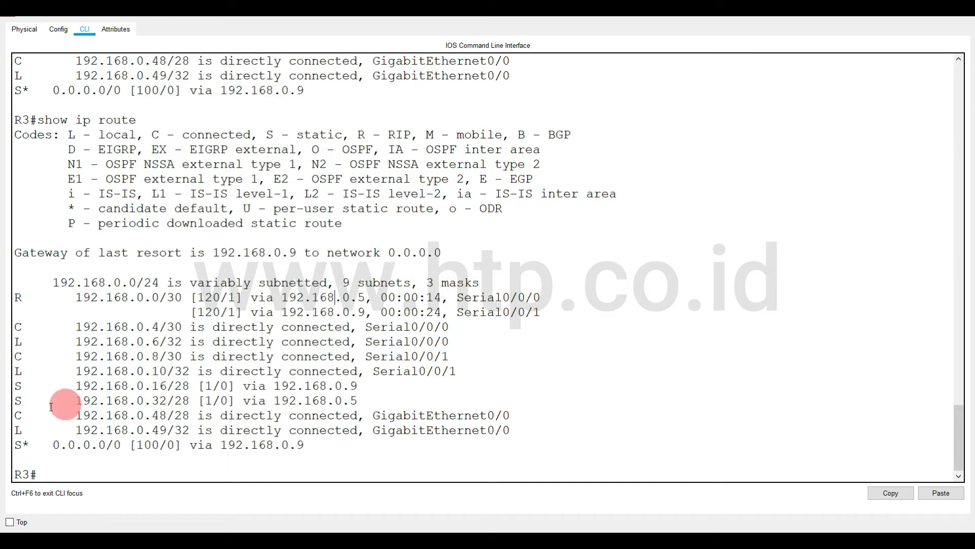
Compare R3's static routes to 192.168.0.16/28 and 192.168.0.32/28 with the RIP route in the routing table.
left_click_drag(18, 385, 374, 402)
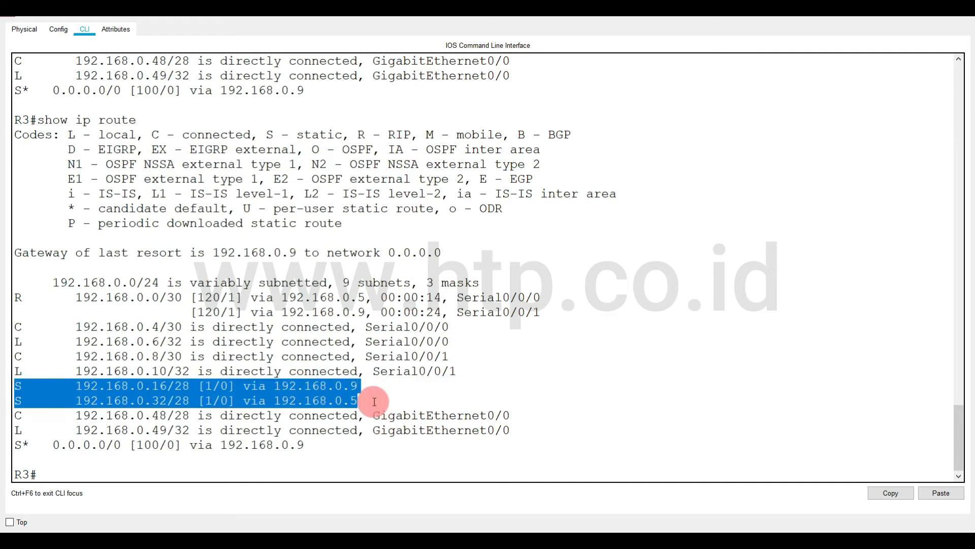
left_click_drag(15, 296, 562, 311)
left_click(303, 319)
left_click_drag(168, 301, 538, 311)
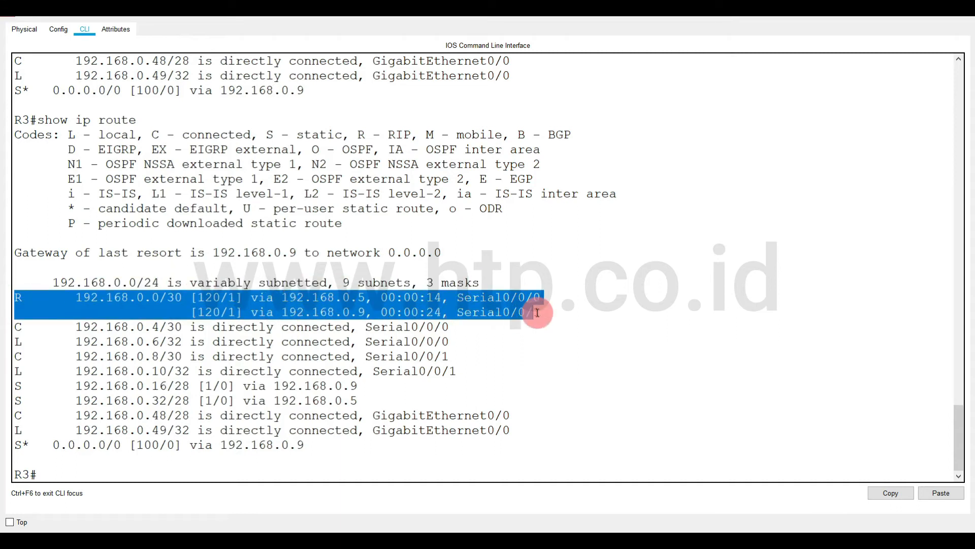
left_click(378, 394)
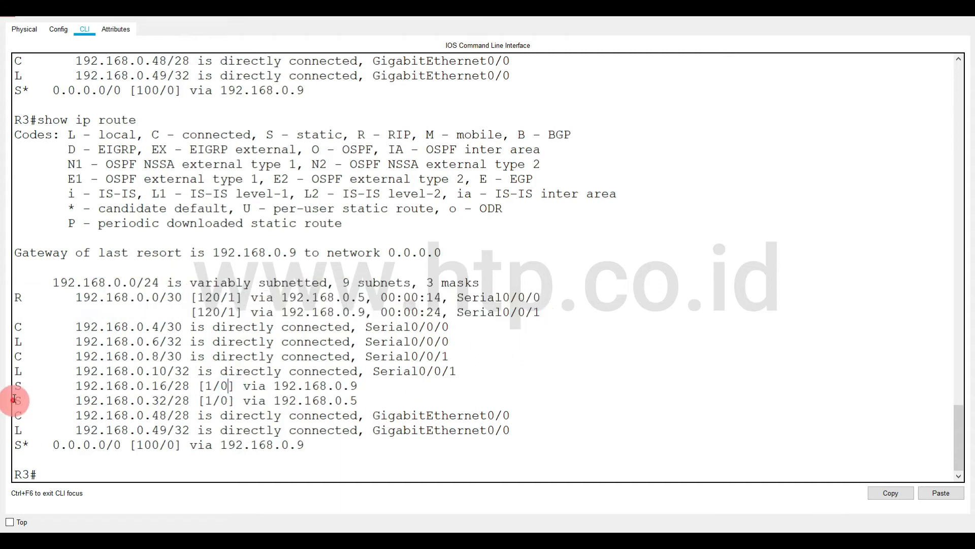
left_click_drag(14, 384, 102, 385)
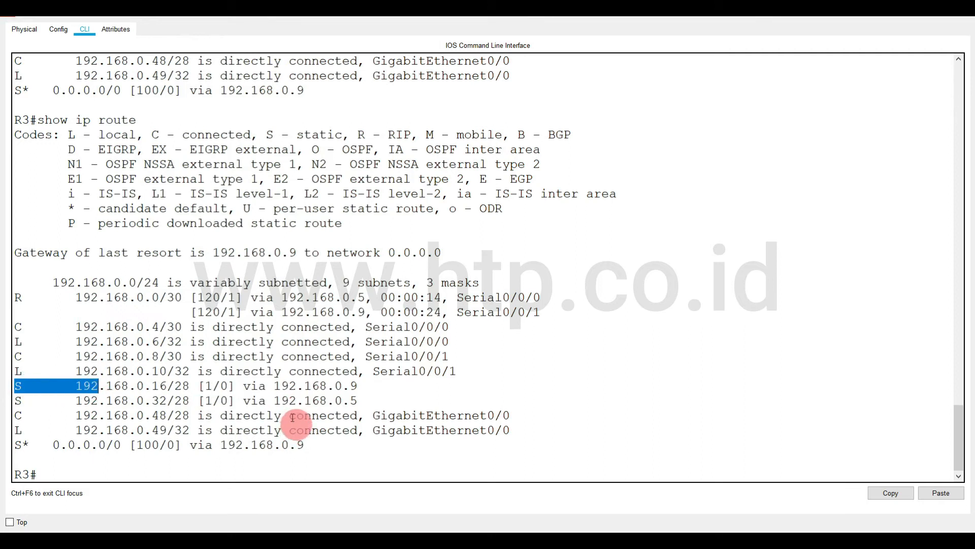
Compare R3's RIP route to 192.168.0.0/30 via Serial0/0/0 and Serial0/0/1 with the serial links in the network topology.
key("alt+Tab")
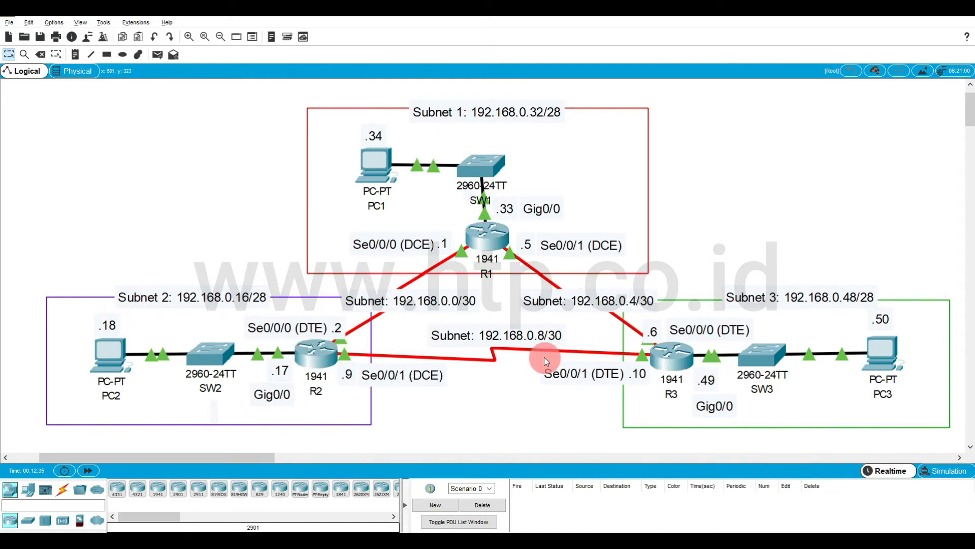
mouse_move(544, 358)
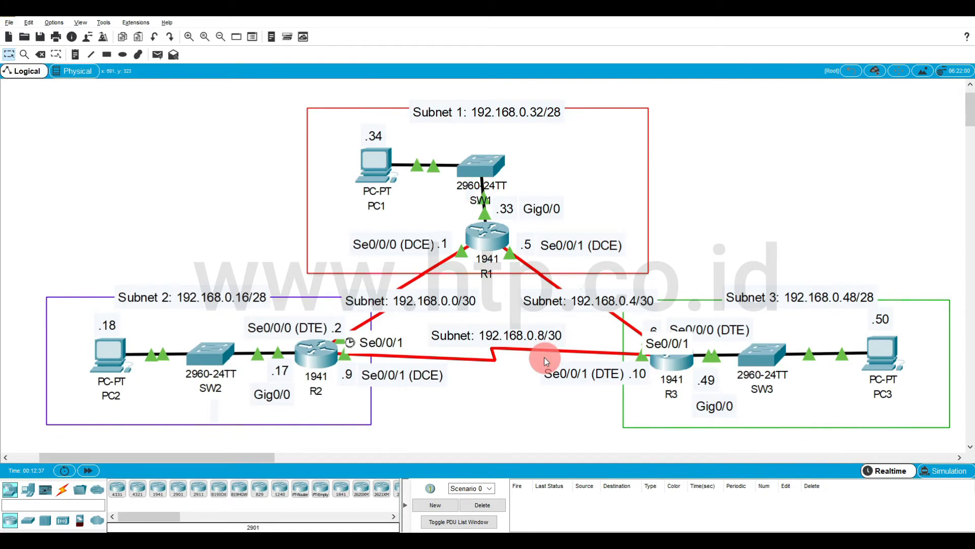
key("alt+Tab")
left_click_drag(17, 298, 471, 313)
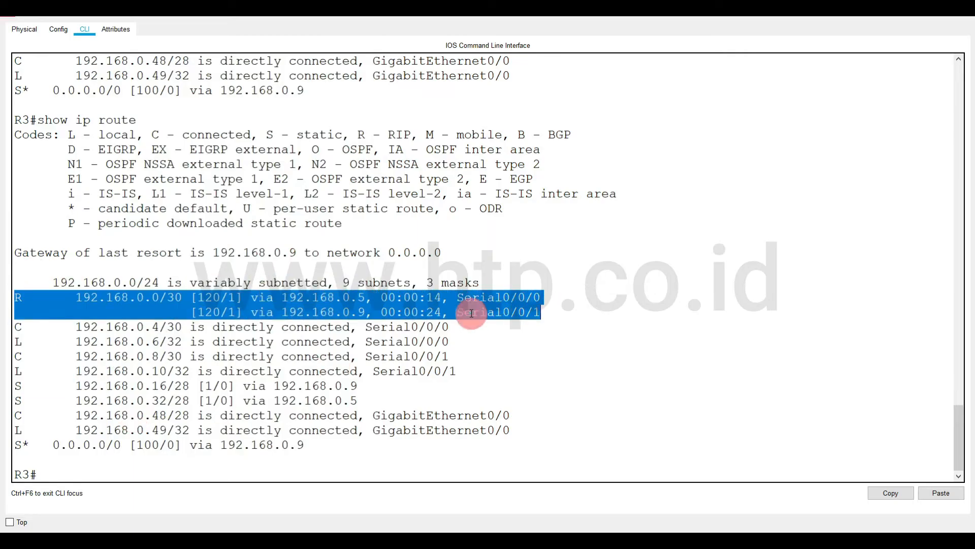
left_click(471, 313)
key("alt+Tab")
key("alt+Tab")
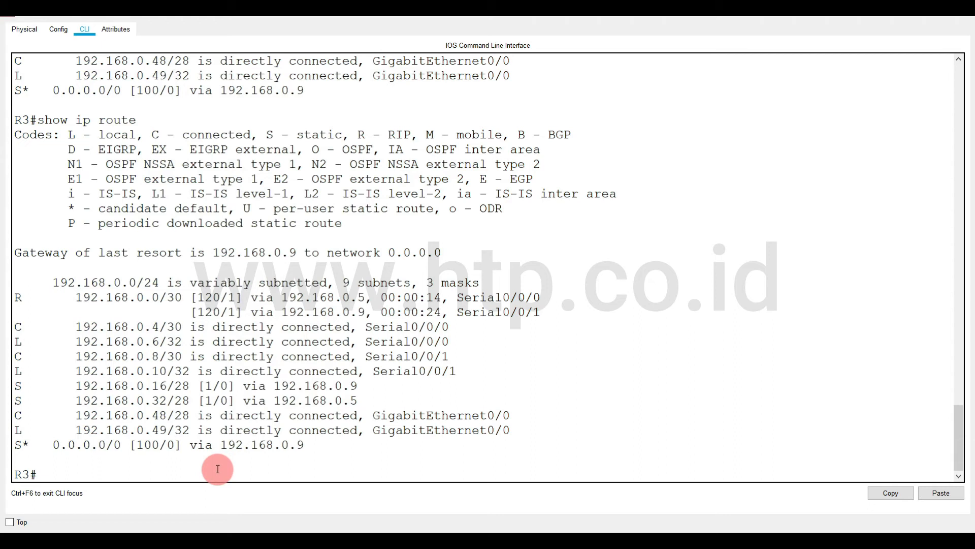
Enter global configuration mode on R3 with config t.
type("sh")
key("BackSpace")
key("BackSpace")
type("coni")
type("fig t")
key("Return")
Display R3's running configuration with do show run, examine its static ip route lines, and leave the listing.
type("ru")
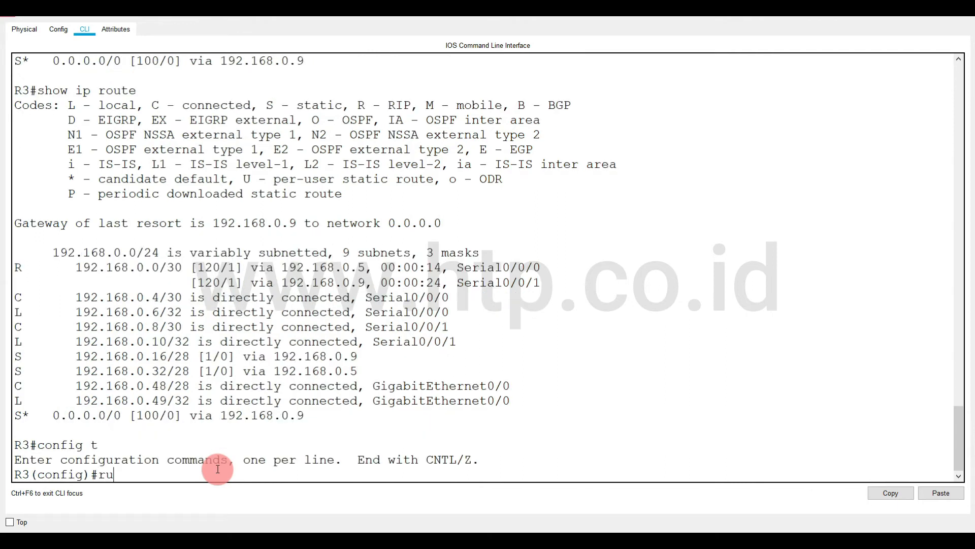
key("BackSpace")
key("BackSpace")
type("do show run")
key("Return")
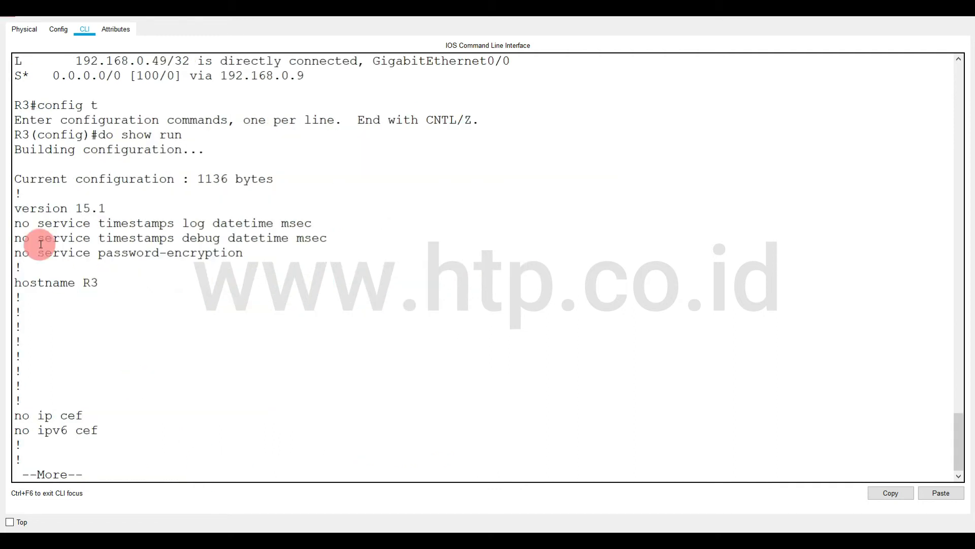
key("space")
key("space")
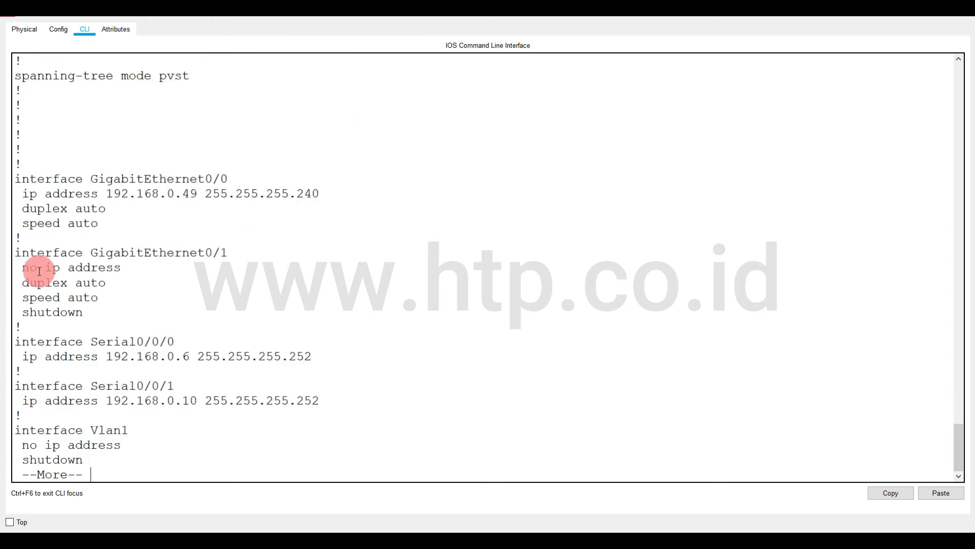
key("space")
left_click_drag(17, 224, 325, 271)
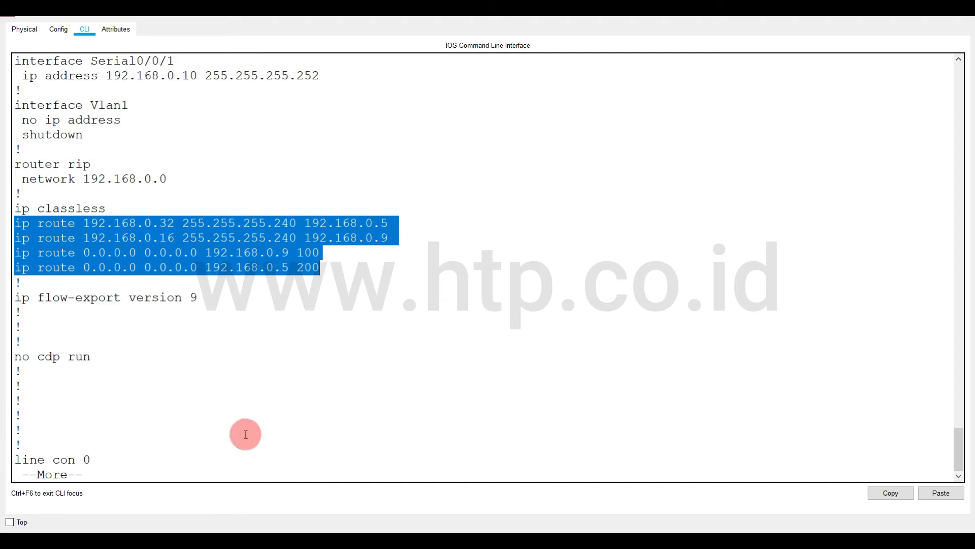
key("ctrl+c")
Remove R3's static route with no ip route 192.168.0.32 255.255.255.240 192.168.0.5, reusing the line from the configuration listing.
type("no")
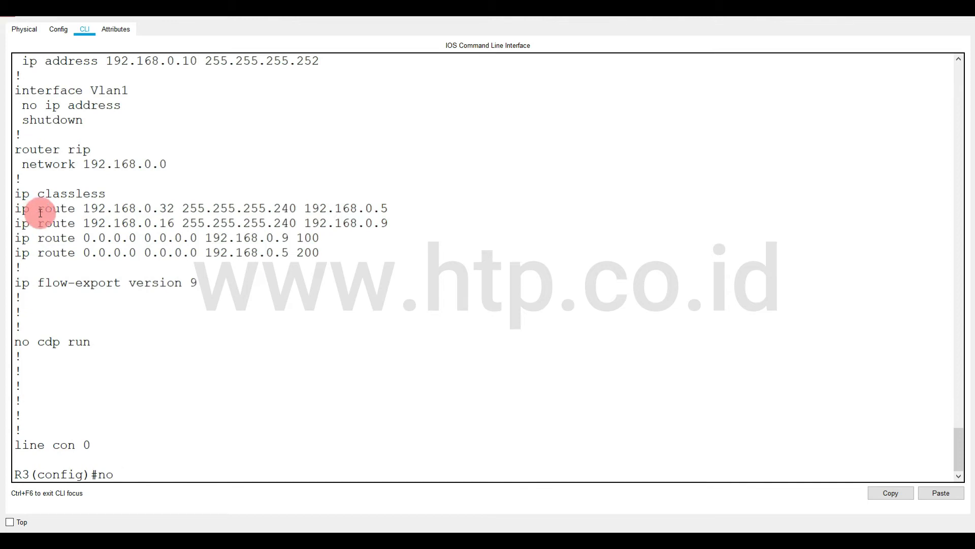
left_click_drag(15, 208, 407, 202)
right_click(359, 204)
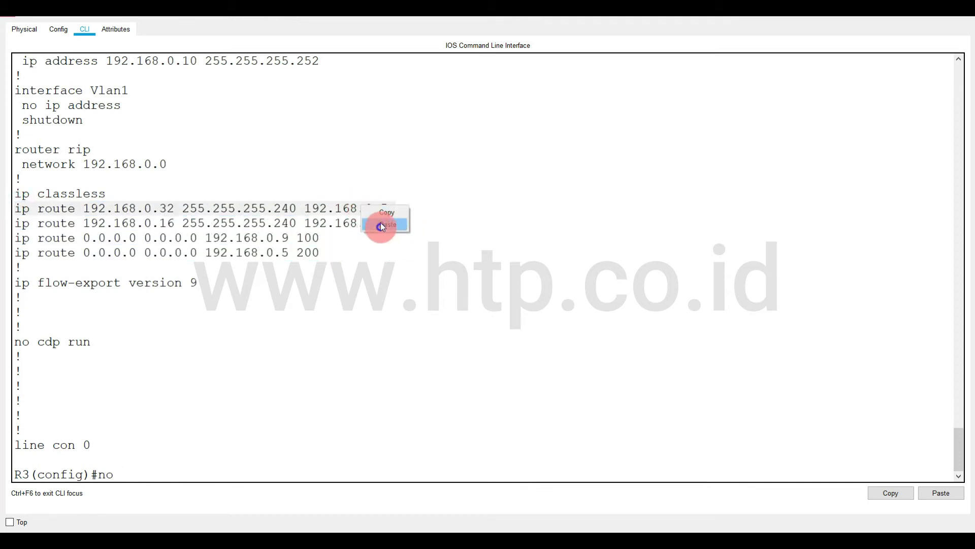
left_click(382, 215)
right_click(387, 371)
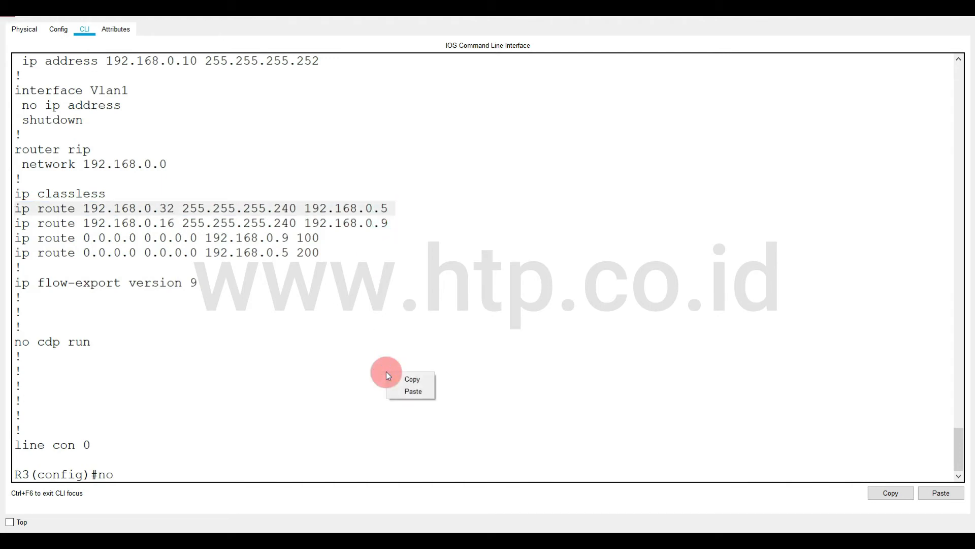
left_click(411, 392)
key("Return")
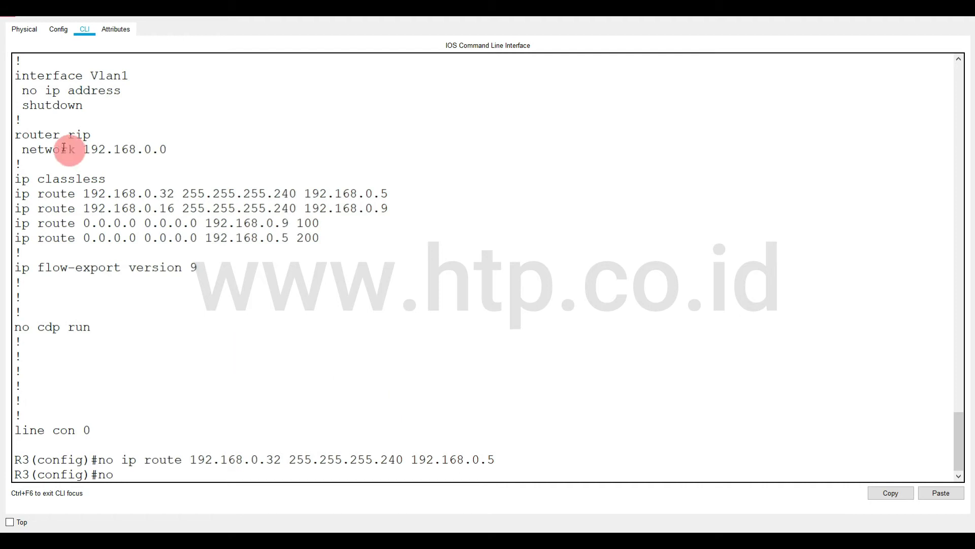
Remove R3's static route with no ip route 192.168.0.16 255.255.255.240 192.168.0.9, copying the line from the configuration listing.
left_click_drag(16, 208, 385, 210)
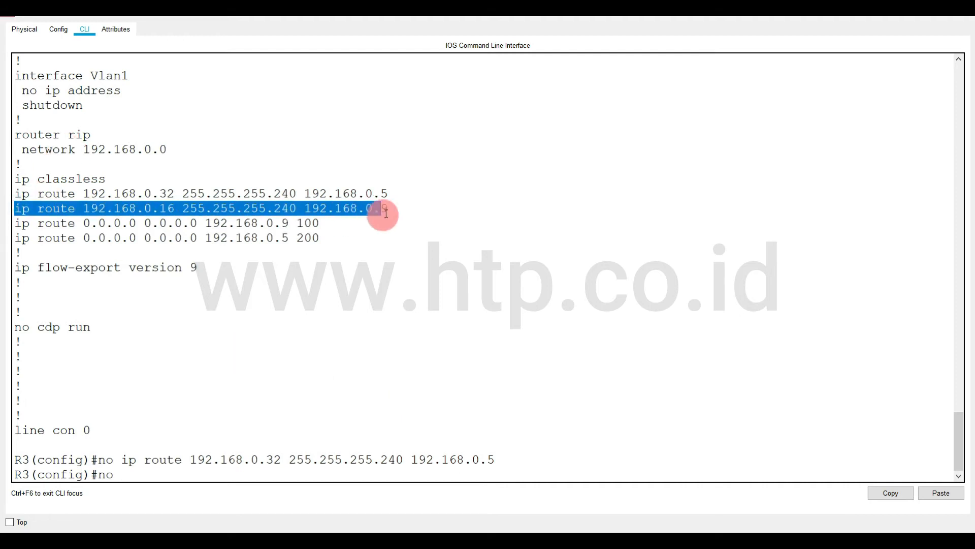
right_click(378, 210)
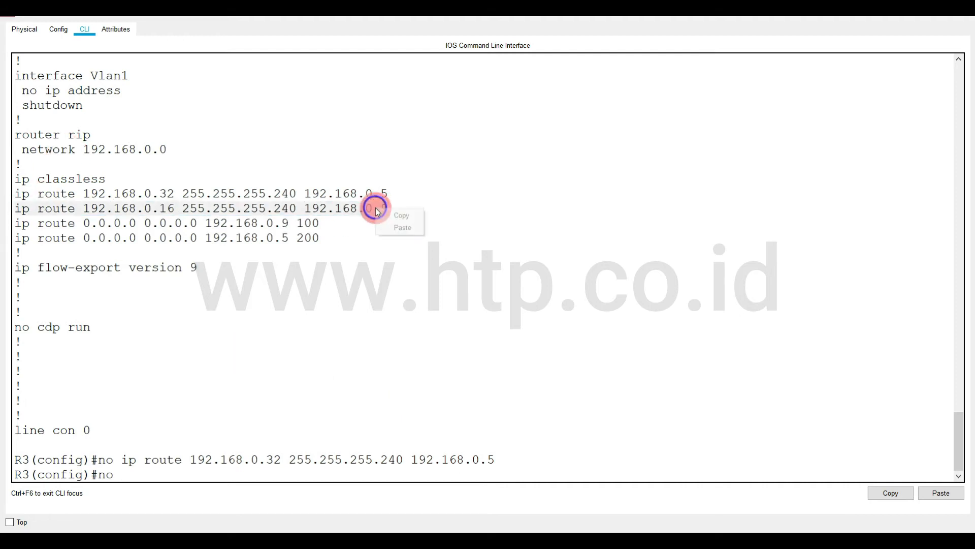
left_click(406, 212)
right_click(420, 407)
left_click(417, 411)
key("Return")
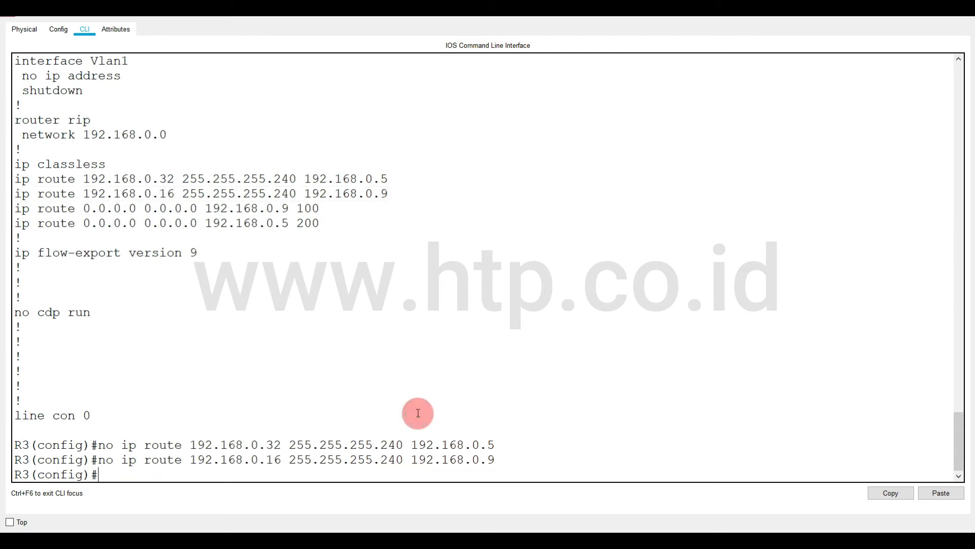
Remove R3's default route with no ip route 0.0.0.0 0.0.0.0 192.168.0.9 100, copying the line from the configuration listing.
type("no")
left_click_drag(15, 208, 321, 211)
right_click(321, 213)
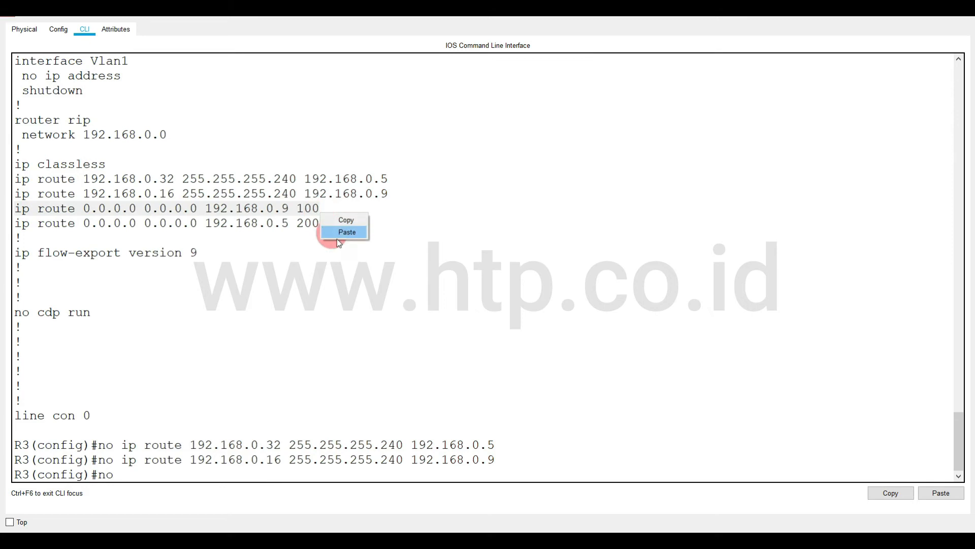
left_click(343, 221)
right_click(338, 356)
left_click(355, 379)
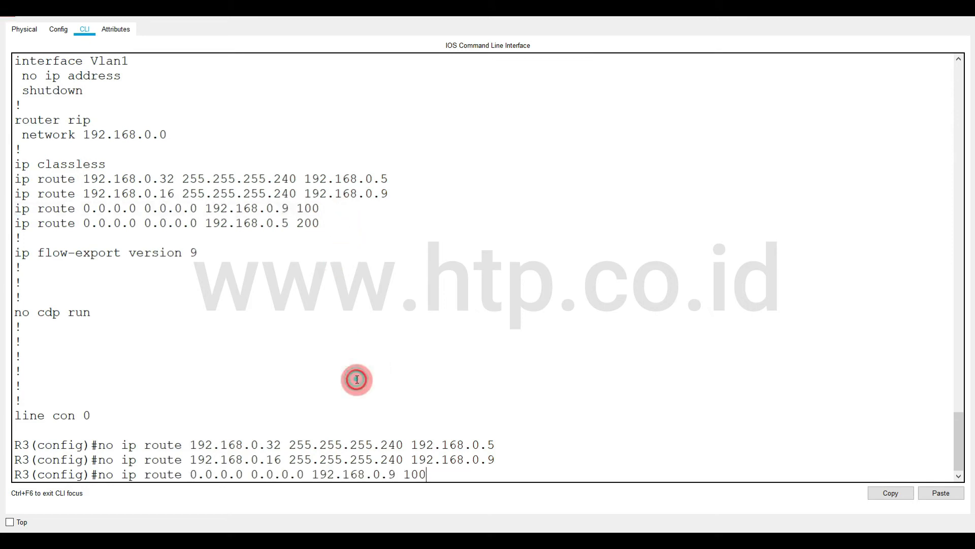
key("Return")
Remove R3's backup default route with no ip route 0.0.0.0 0.0.0.0 192.168.0.5 200, copying the listed line.
type("no")
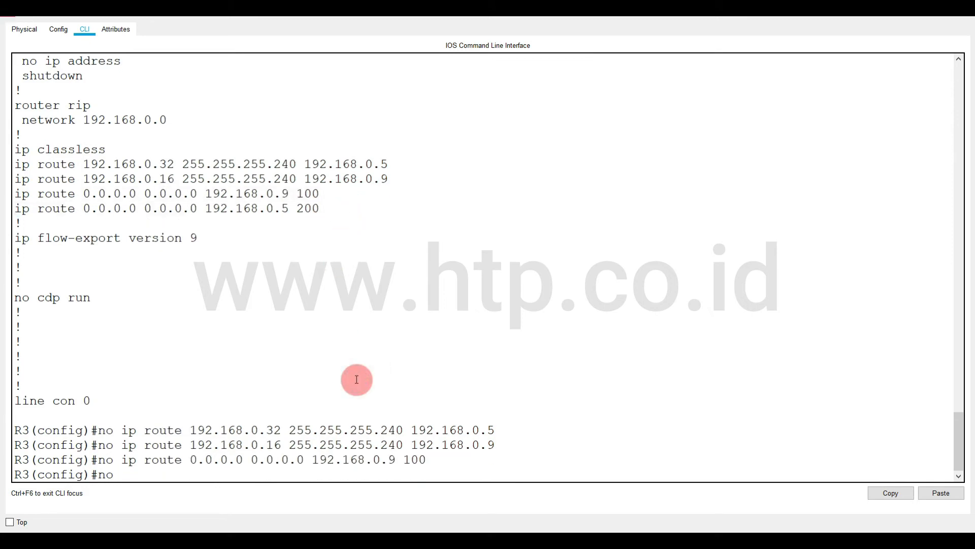
left_click_drag(15, 209, 320, 209)
right_click(313, 208)
left_click(328, 215)
right_click(359, 359)
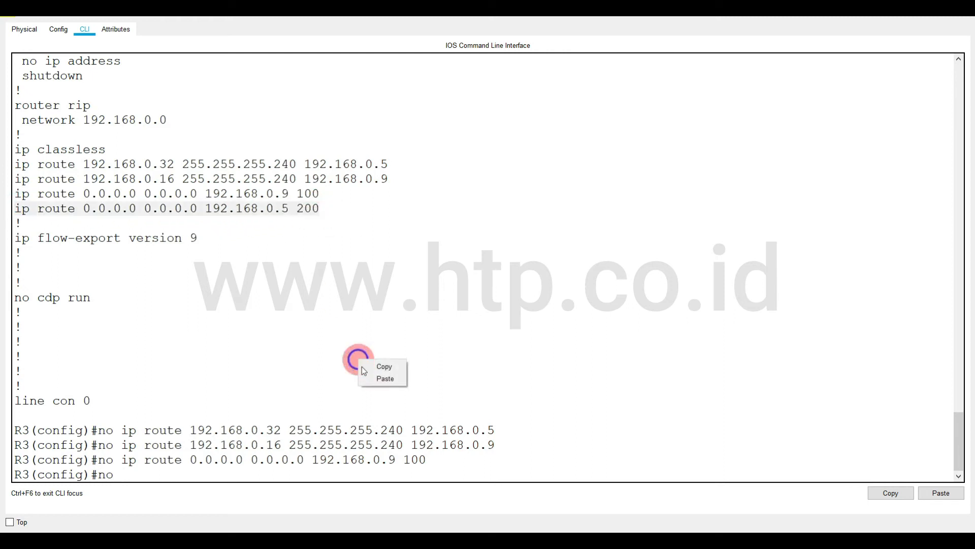
left_click(382, 379)
key("Return")
End R3's configuration session and save the configuration with write and copy run start, accepting startup-config as destination.
type("end")
key("Return")
type("write")
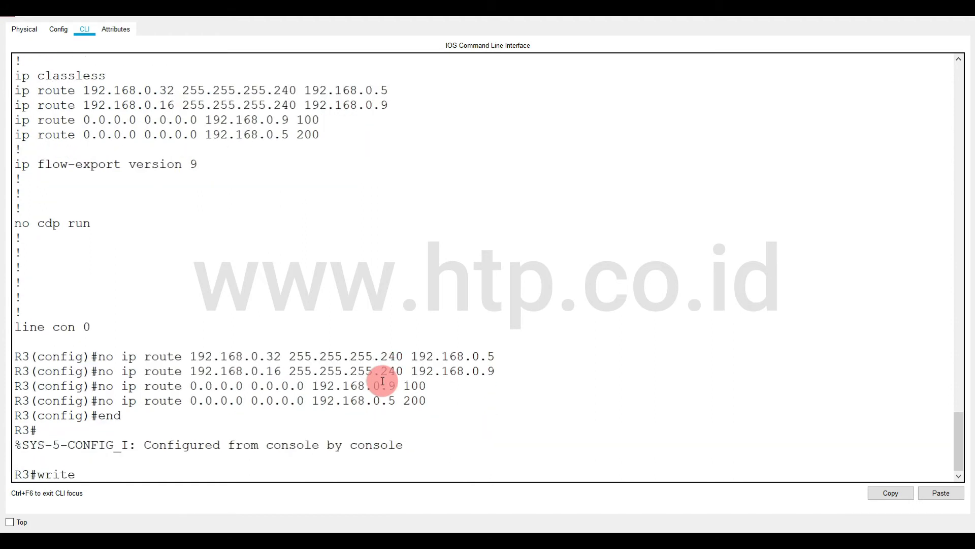
key("Return")
type("copy run start")
key("Return")
key("Return")
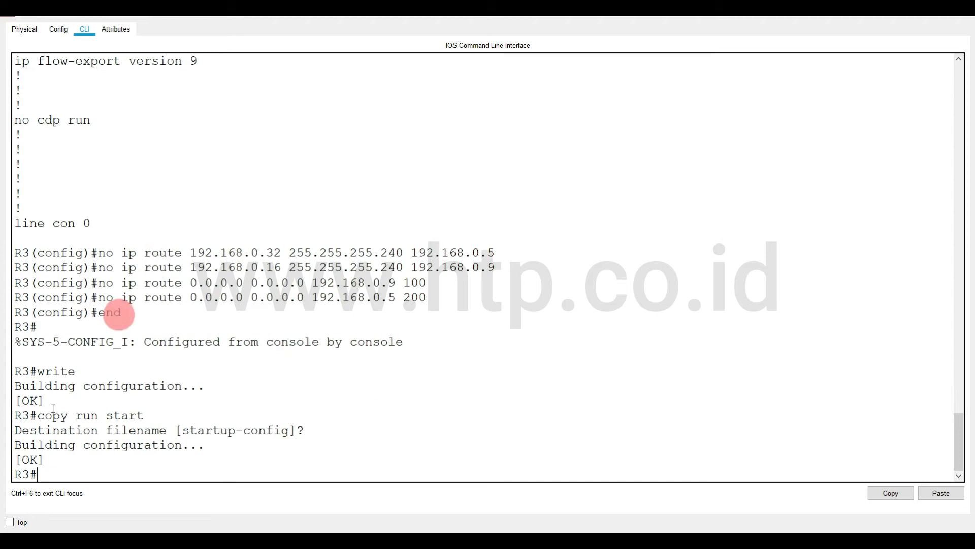
Switch to R1's command line, display its running configuration with show run, and examine the static ip route lines.
mouse_move(177, 531)
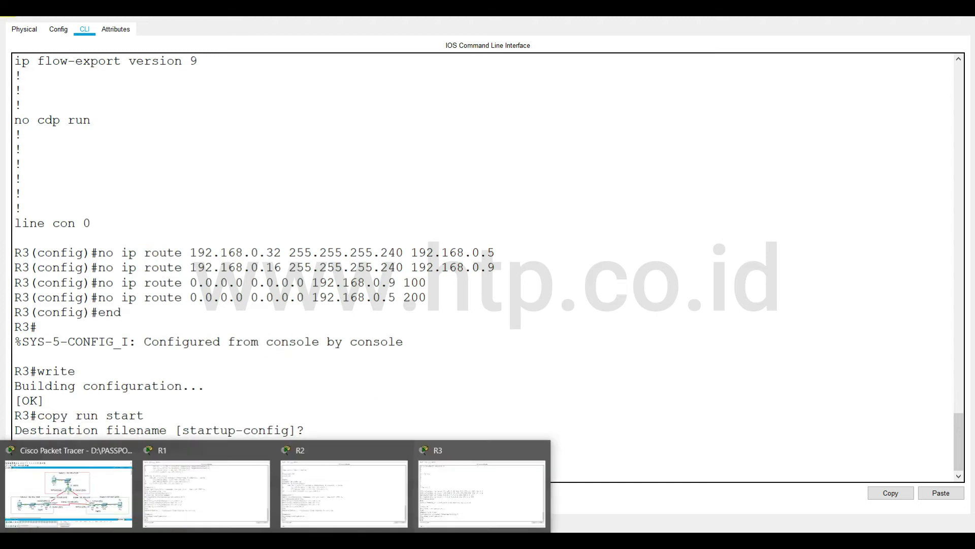
left_click(188, 498)
type("show run")
key("Return")
key("space")
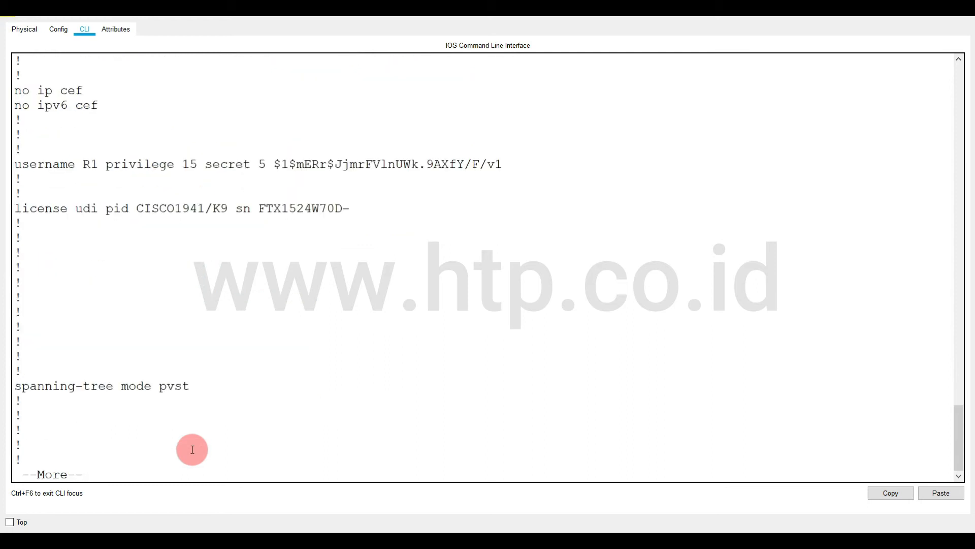
key("space")
key("space")
left_click_drag(17, 237, 365, 283)
key("ctrl+c")
Enter global configuration mode on R1 with config t.
type("confg t")
key("BackSpace")
key("BackSpace")
key("BackSpace")
type("if")
key("BackSpace")
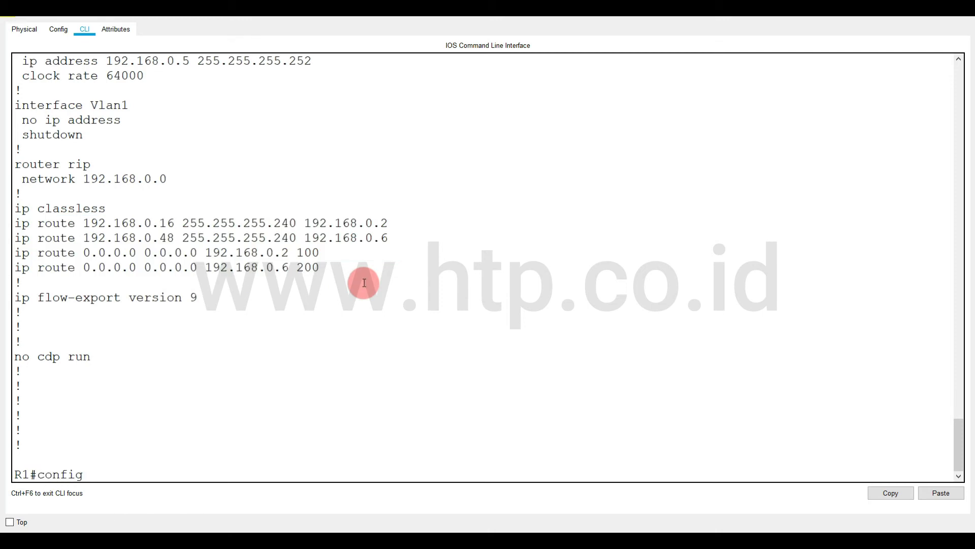
type("t")
key("Return")
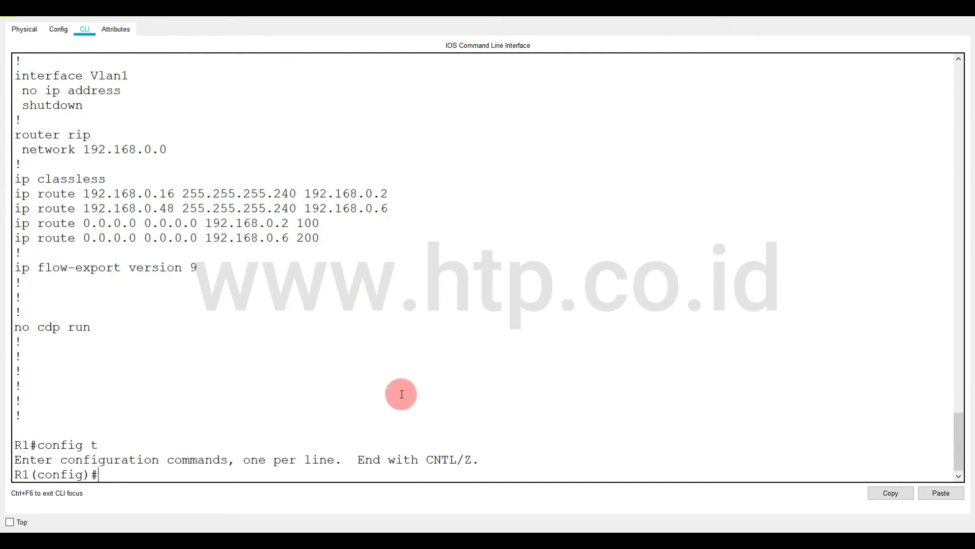
Open Notepad and copy R1's four static ip route lines from the configuration listing into the blank document.
key("super+r")
type("notepad")
key("Return")
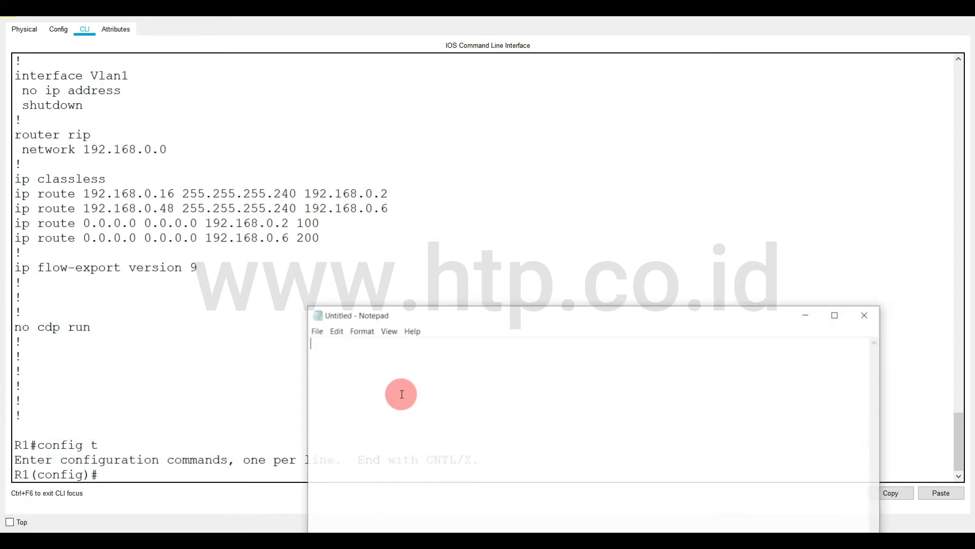
left_click_drag(16, 193, 350, 234)
right_click(277, 237)
left_click(297, 247)
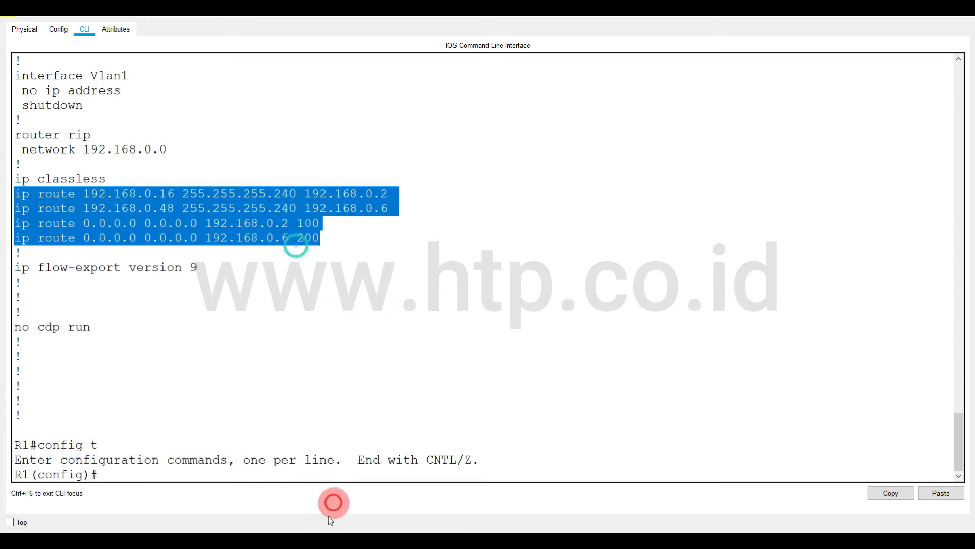
key("alt+Tab")
key("ctrl+v")
left_click_drag(402, 311, 428, 159)
Prefix each of the four ip route lines in Notepad with no.
left_click(338, 178)
type("no")
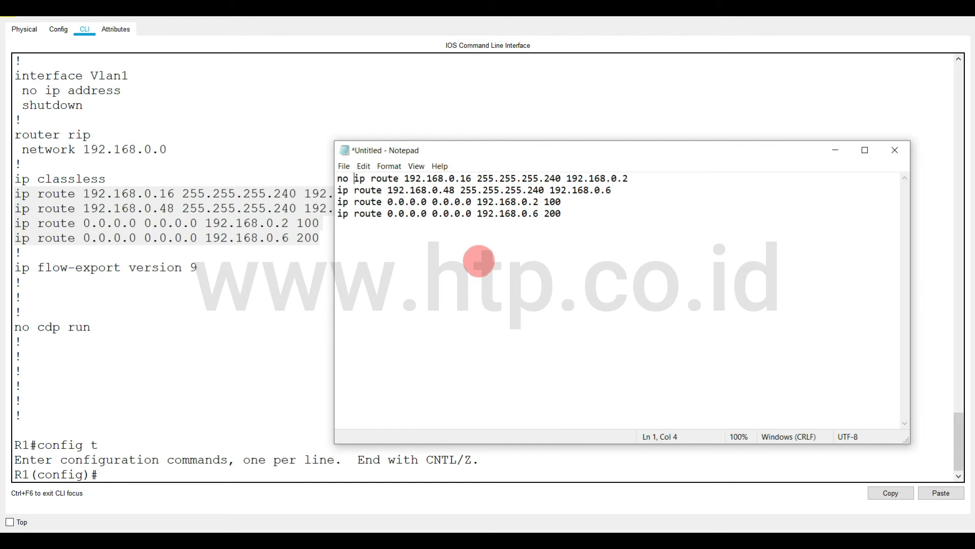
left_click(337, 190)
type("no")
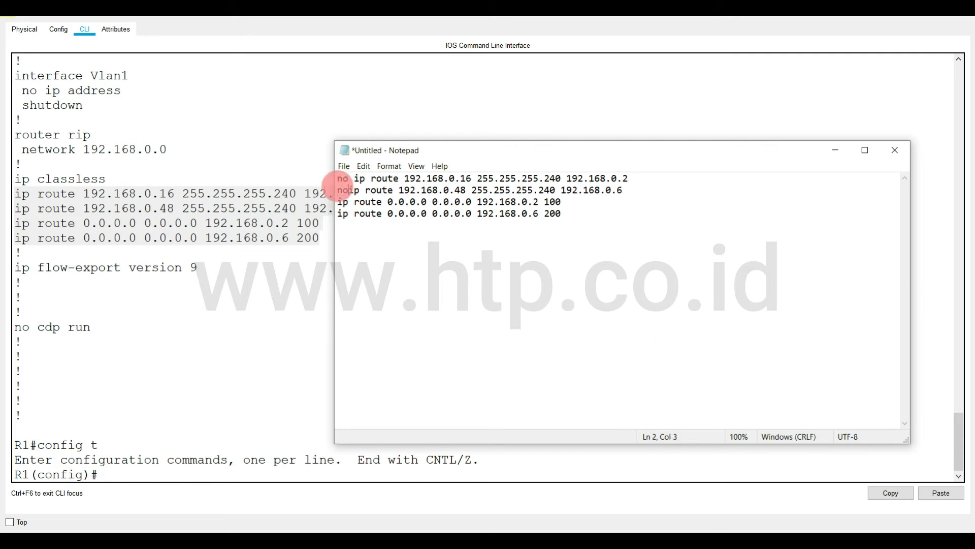
left_click(338, 202)
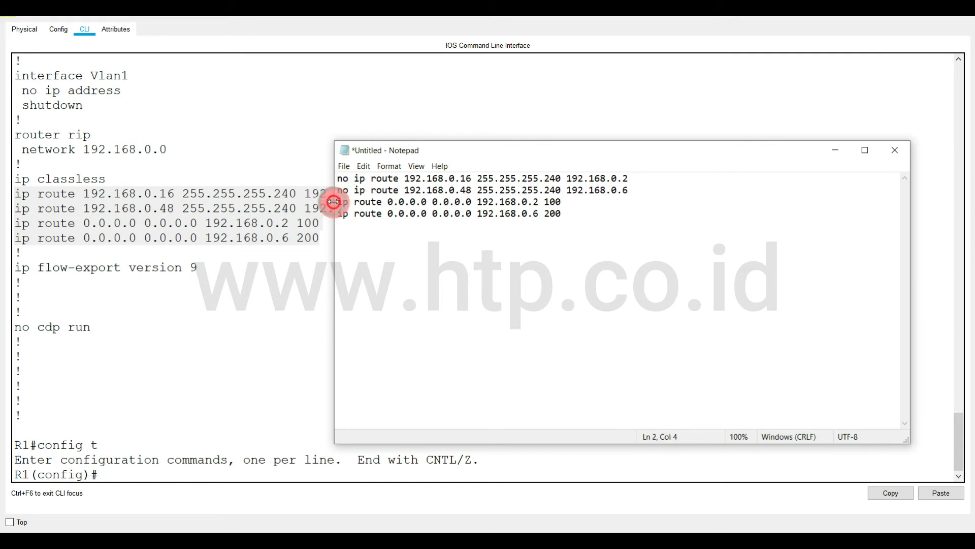
type("no")
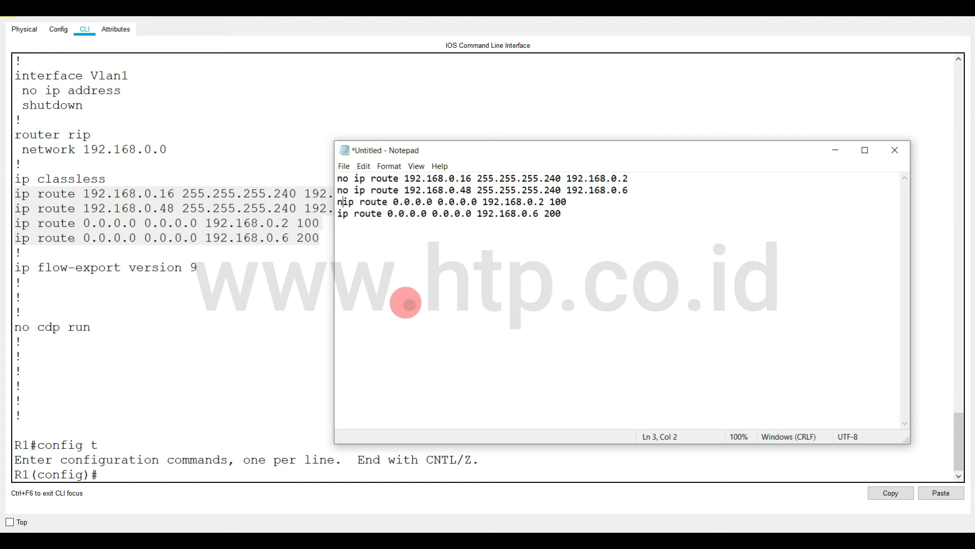
left_click(338, 213)
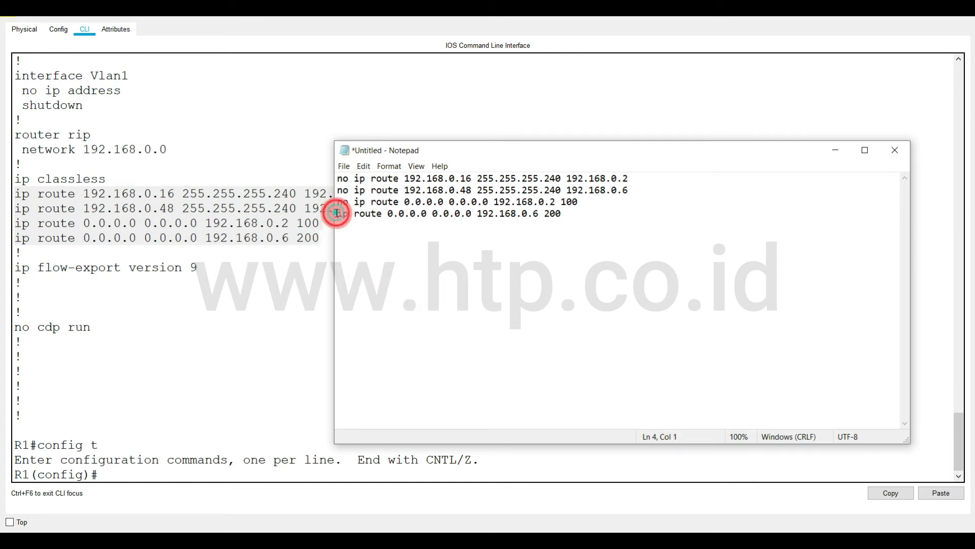
type("no")
Cut the four no ip route commands from Notepad, close it, and run them in R1's configuration mode.
left_click_drag(602, 217, 289, 134)
key("ctrl+c")
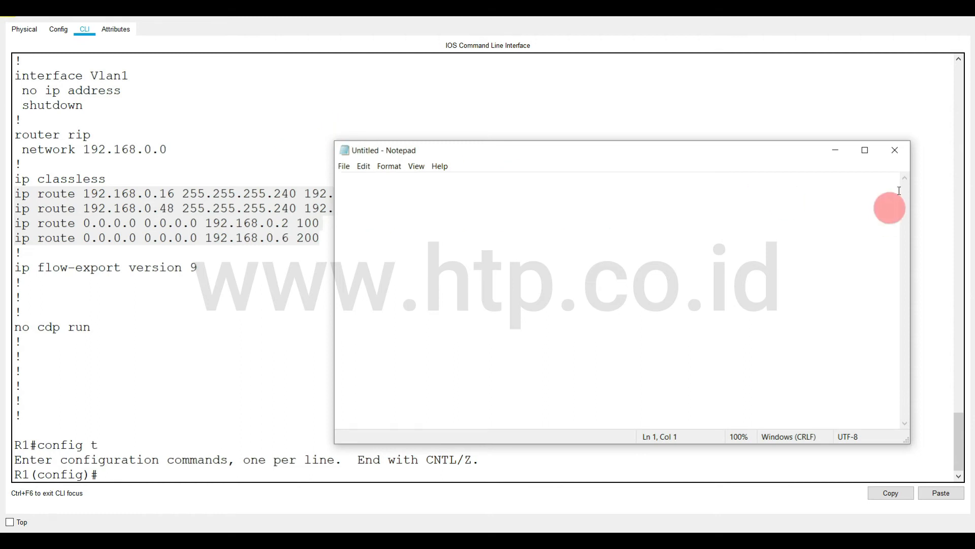
left_click(895, 150)
key("ctrl+v")
End R1's configuration session with end and save the configuration with write.
type("en")
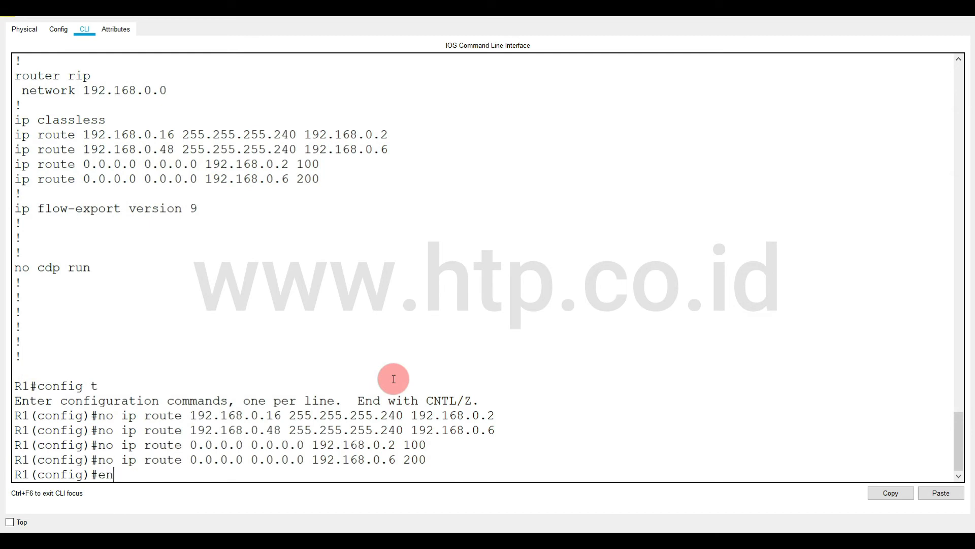
type("d")
key("Return")
type("write")
key("Return")
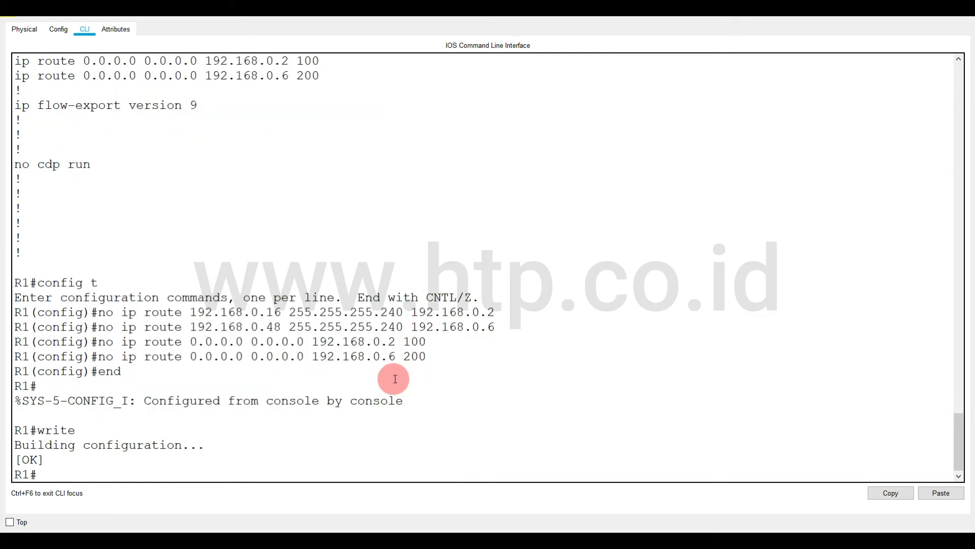
Switch to R2's console and enter global configuration mode with conf t.
left_click(312, 483)
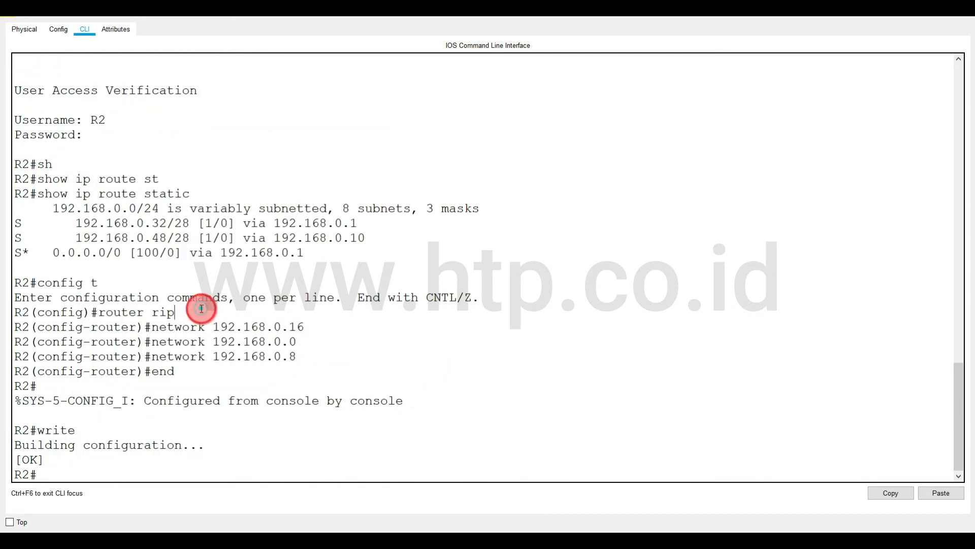
type("conf")
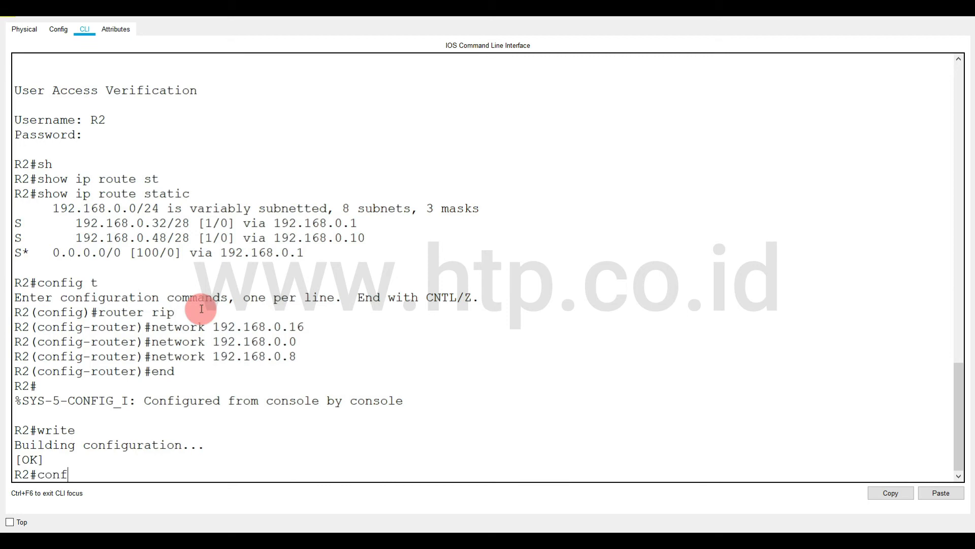
type("it")
key("Return")
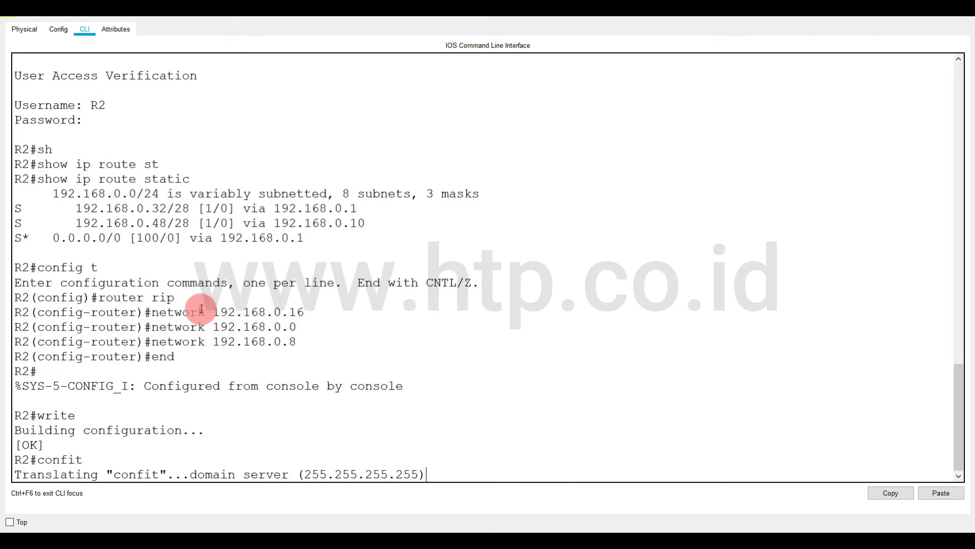
key("ctrl+shift+6")
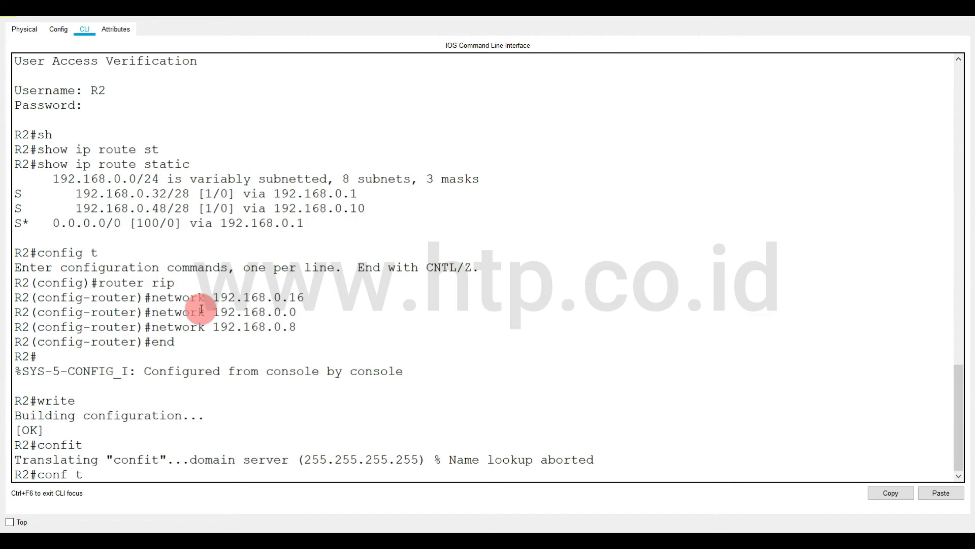
type("conf t")
key("Return")
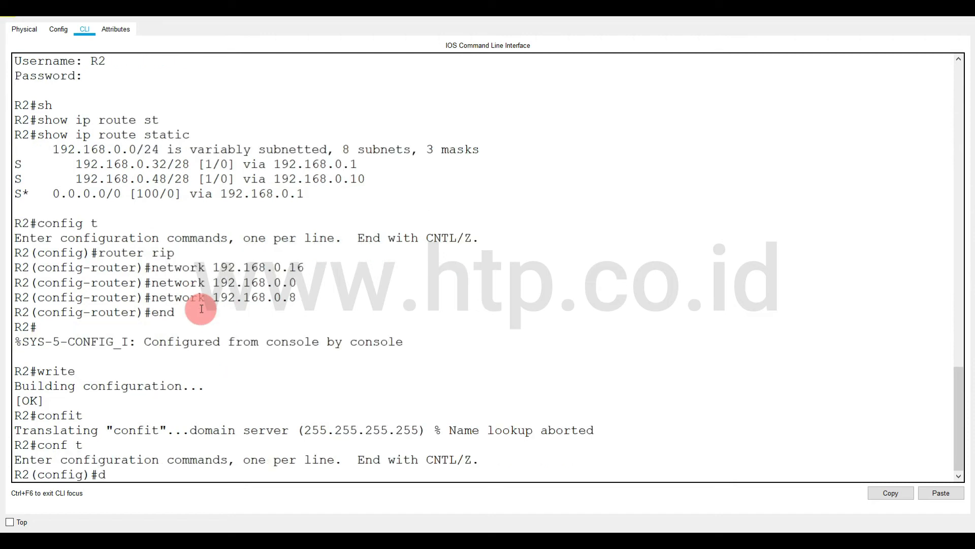
Display R2's running configuration from configuration mode with do sh run, paging as far as the ip route lines.
type("do sh run")
key("Return")
key("space")
key("space")
key("space")
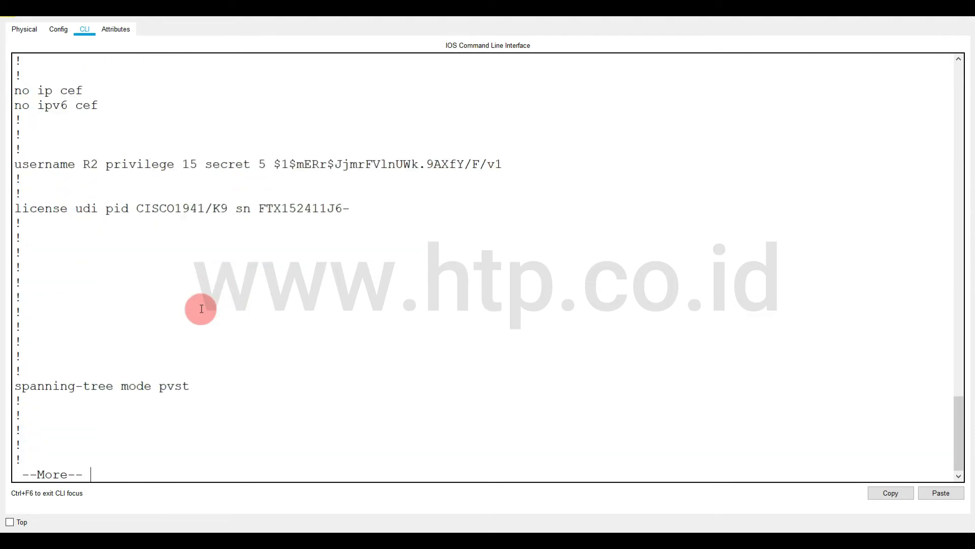
key("q")
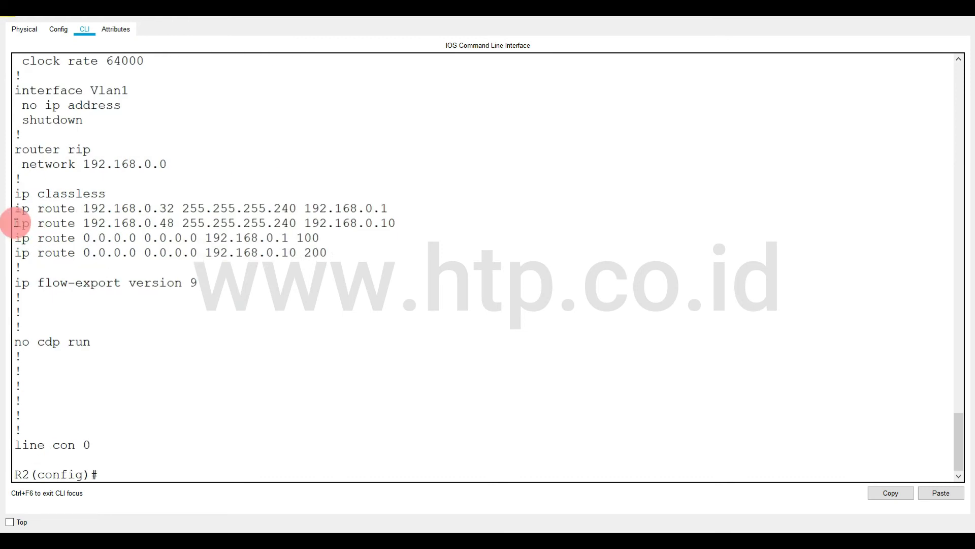
Copy R2's four static ip route lines from the configuration listing into a blank Notepad document.
left_click_drag(17, 209, 333, 254)
right_click(279, 235)
left_click(294, 246)
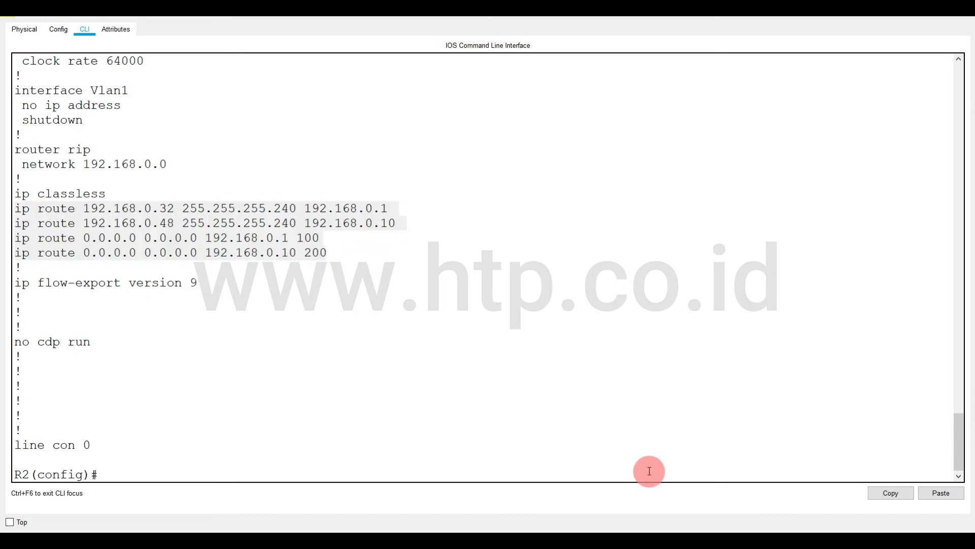
key("super+r")
key("Return")
key("ctrl+v")
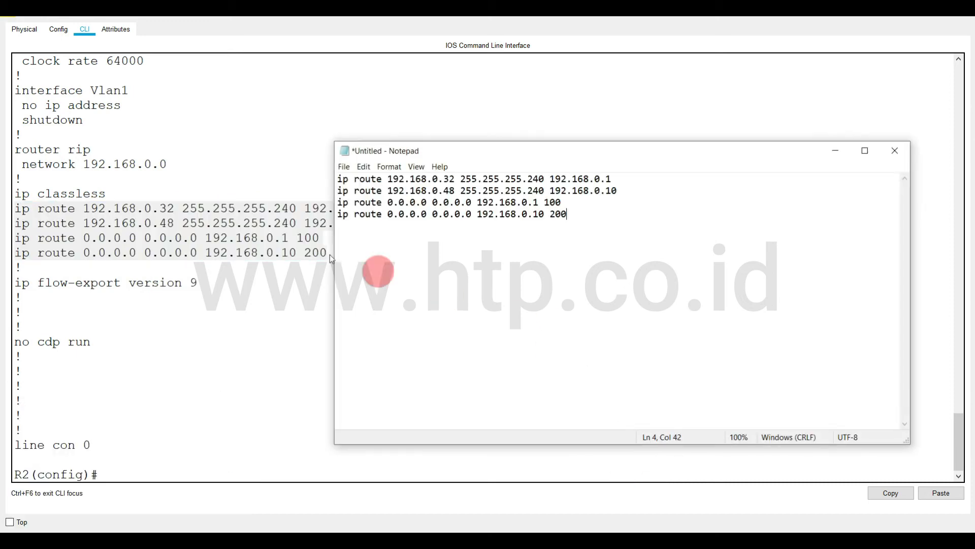
Prefix each of R2's four ip route lines in Notepad with no.
left_click(339, 181)
type("no")
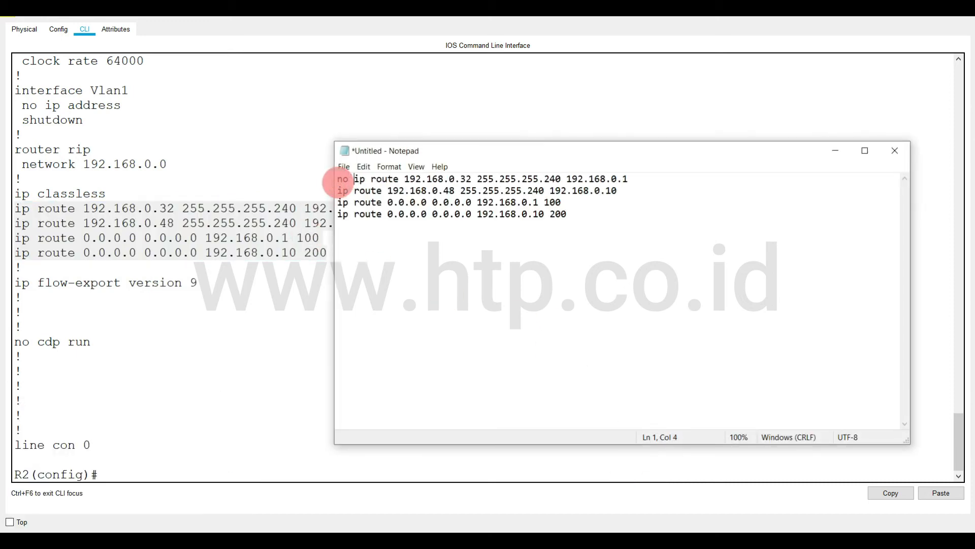
left_click(339, 195)
type("no")
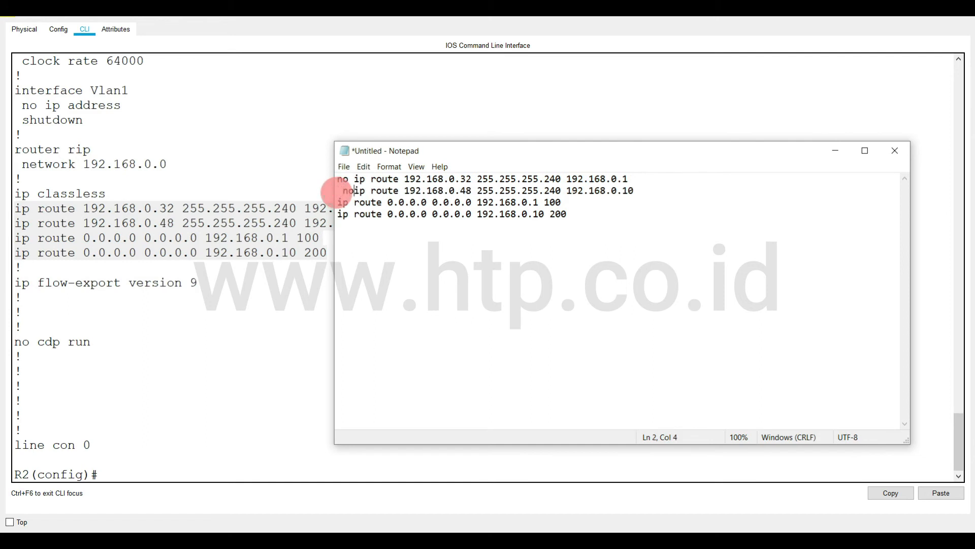
key("BackSpace")
key("BackSpace")
key("BackSpace")
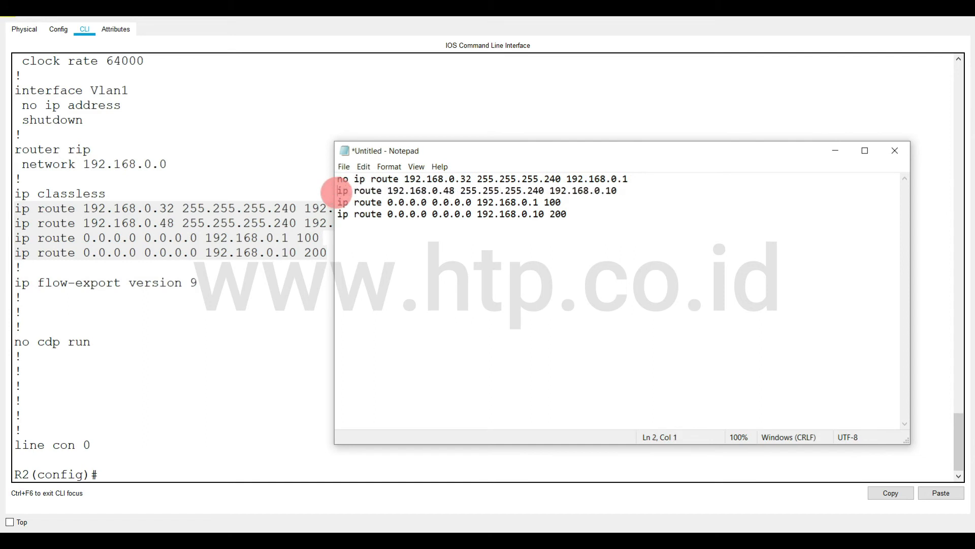
type("no")
left_click(339, 203)
type("no")
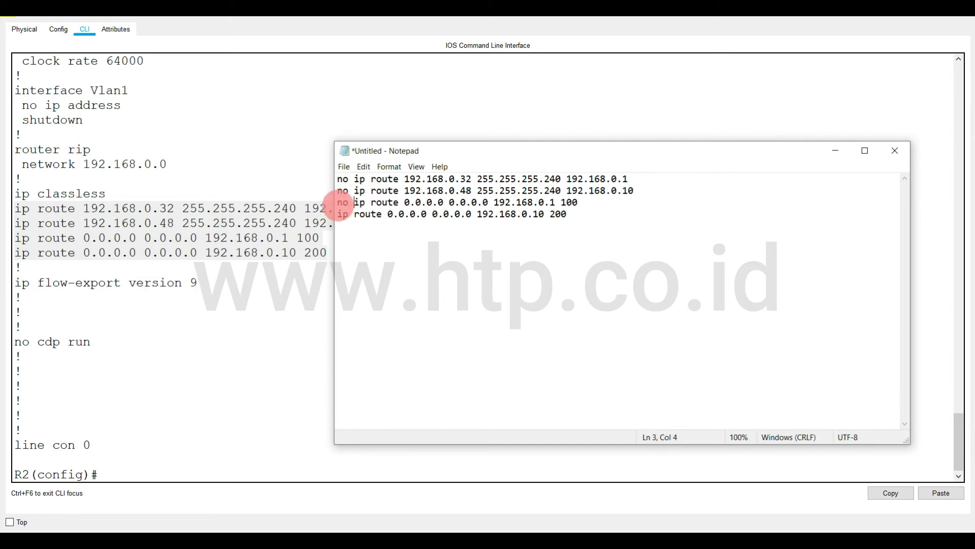
left_click(339, 216)
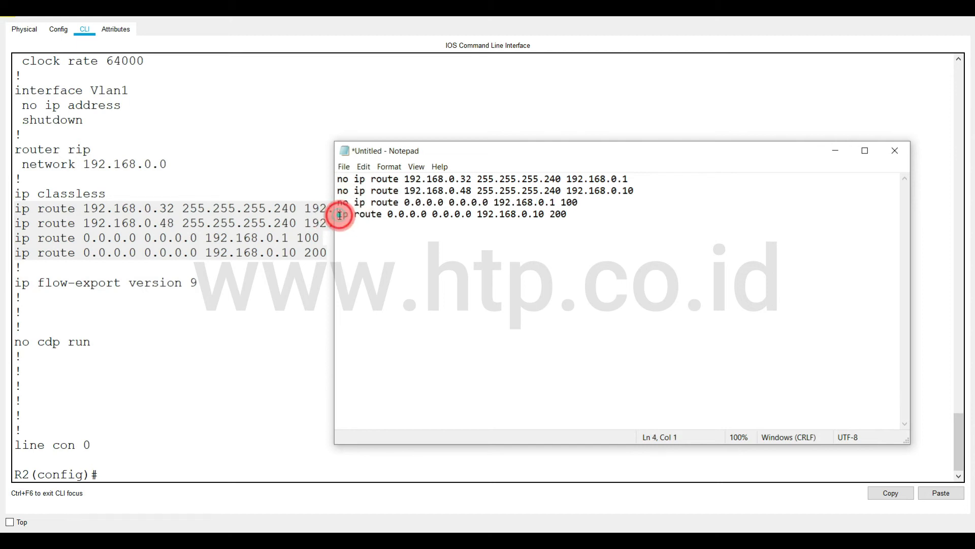
type("no")
Cut the four no ip route commands from Notepad, close it, and run them in R2's configuration mode.
key("ctrl+a")
key("ctrl+x")
left_click(895, 150)
right_click(95, 294)
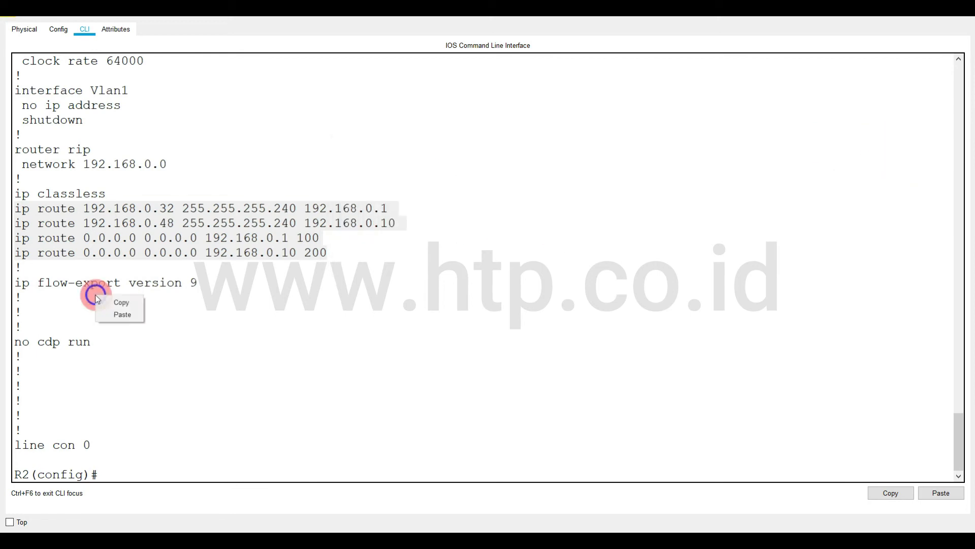
left_click(123, 318)
key("Return")
End R2's configuration session with end and save the configuration with write.
type("e")
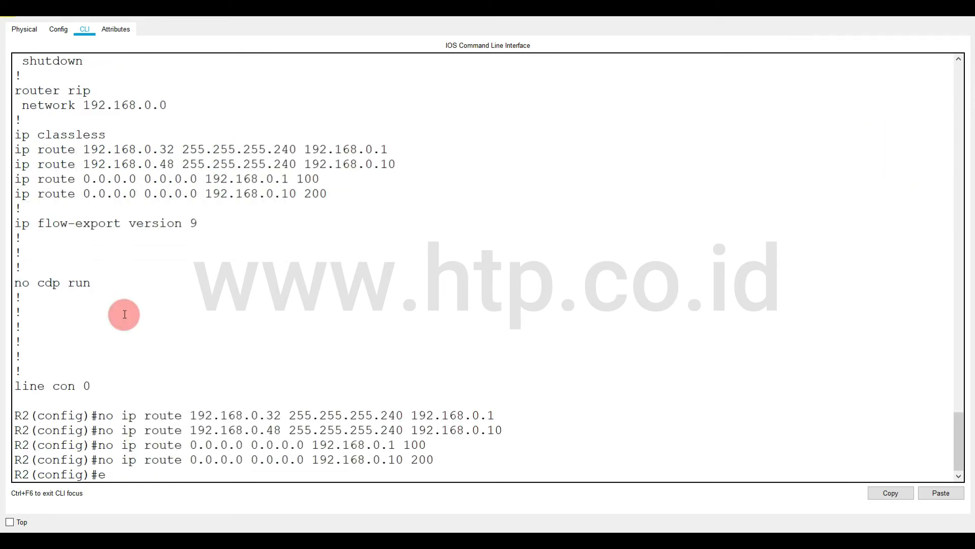
type("nd")
key("Return")
type("write")
key("Return")
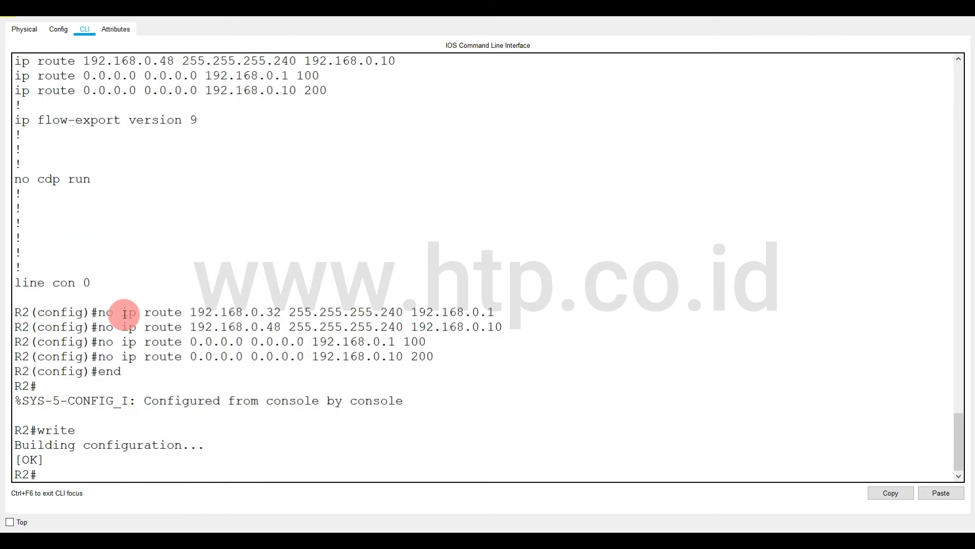
key("Return")
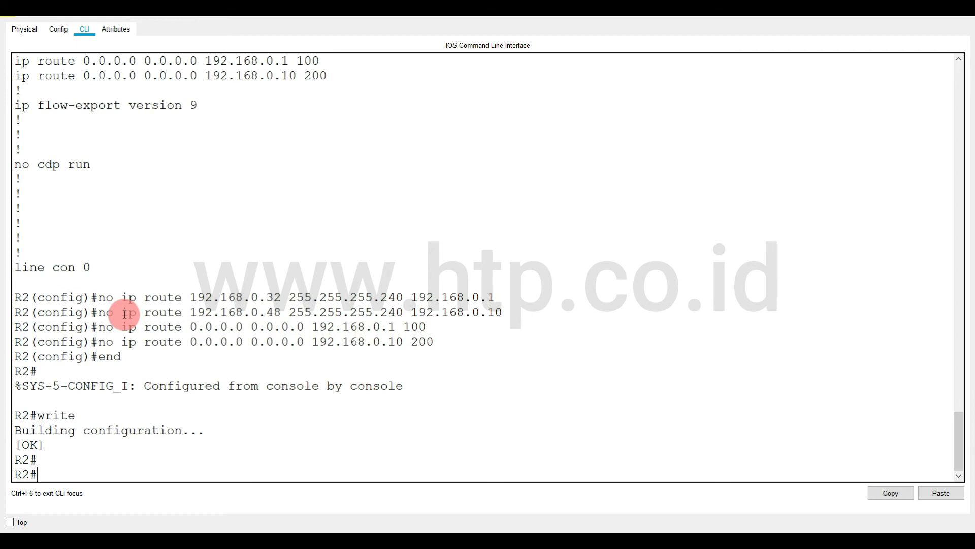
Display R2's routing table twice with show ip route to check for RIP routes.
type("show ip route")
key("Return")
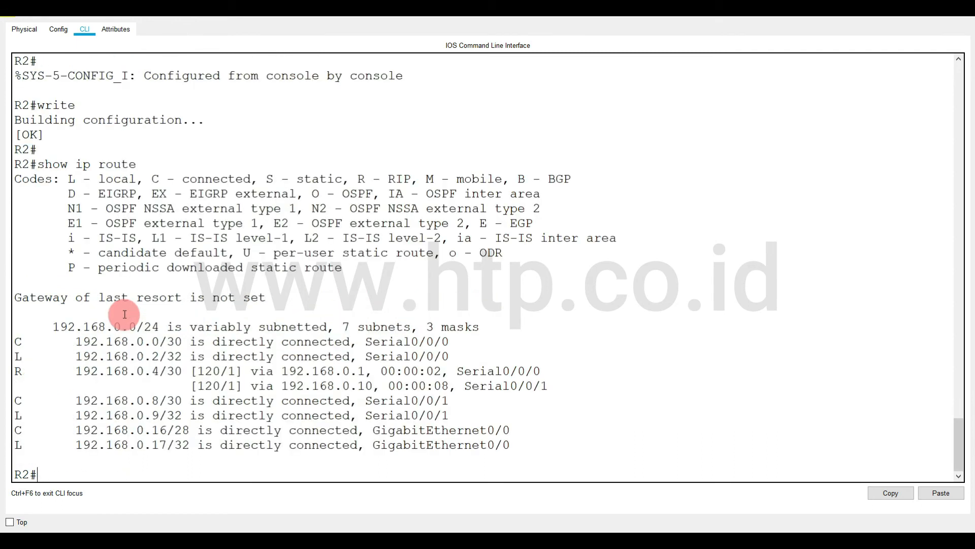
key("Up")
key("Return")
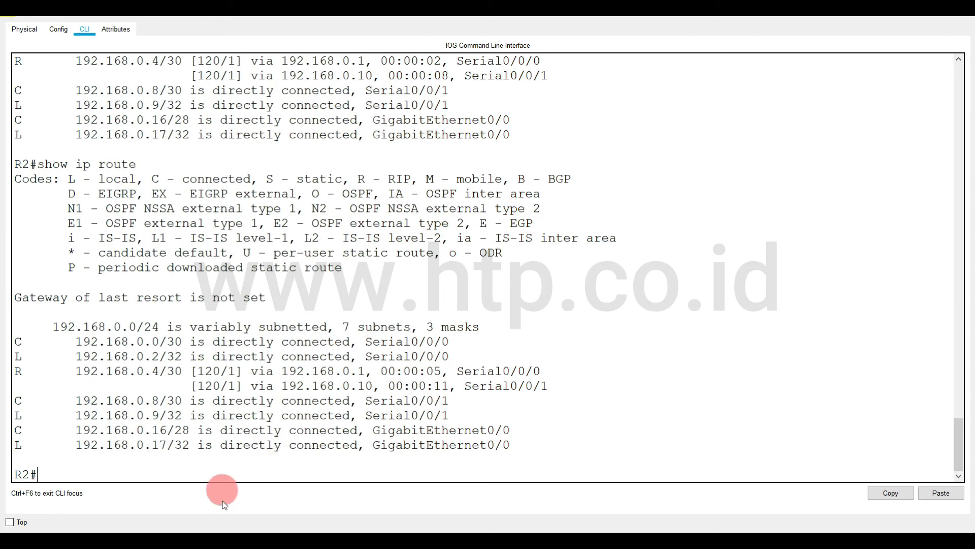
Switch to R1's console, display its routing table with show ip route, and examine the RIP entry.
mouse_move(208, 540)
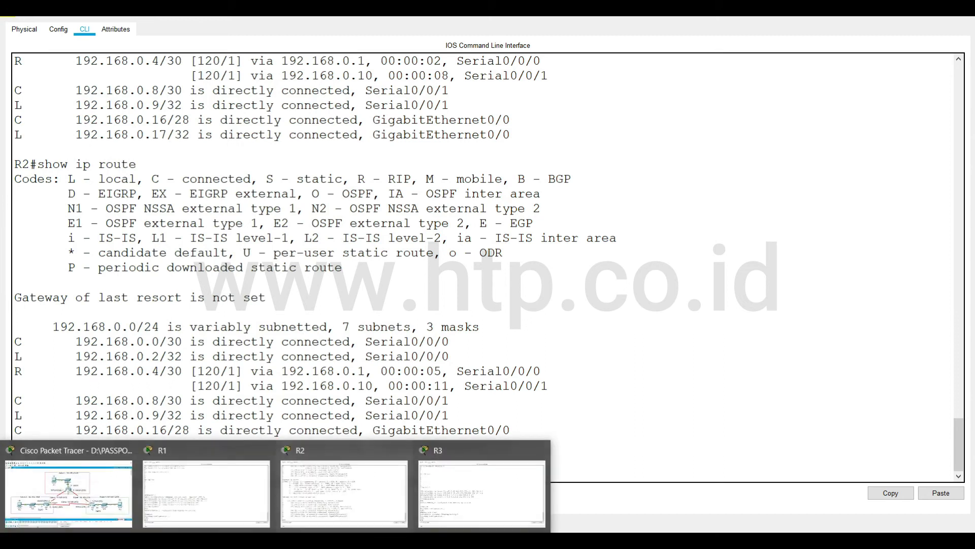
left_click(224, 498)
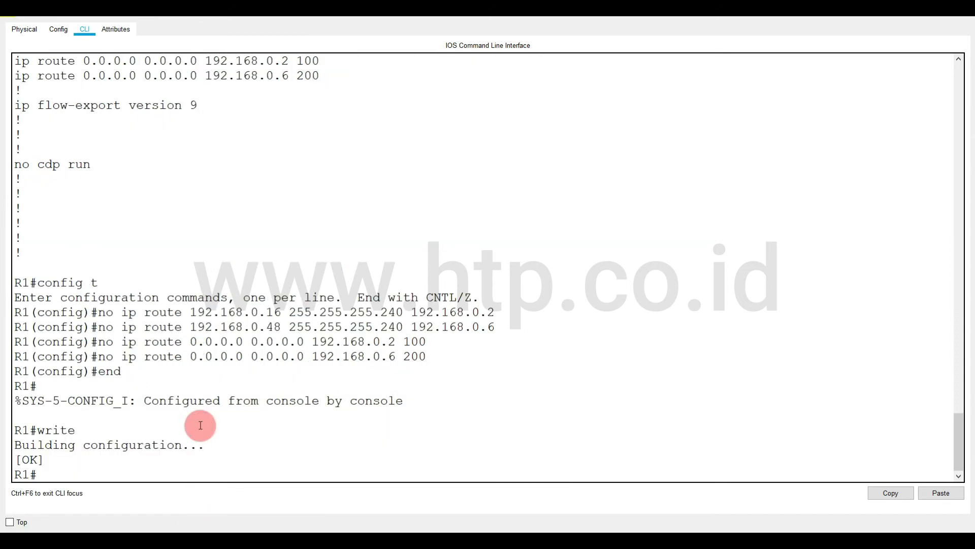
key("Return")
type("sh")
key("Tab")
type("ip ro")
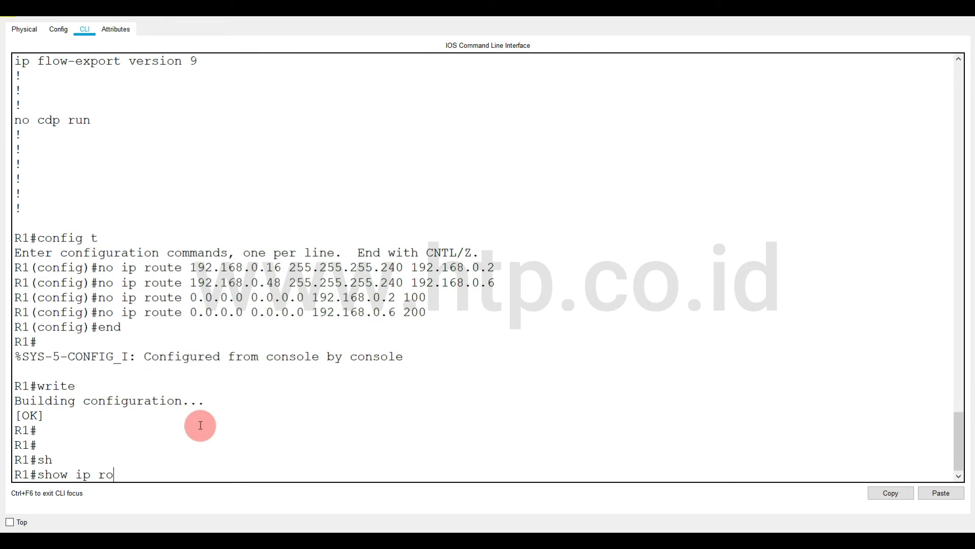
type("ute")
key("Return")
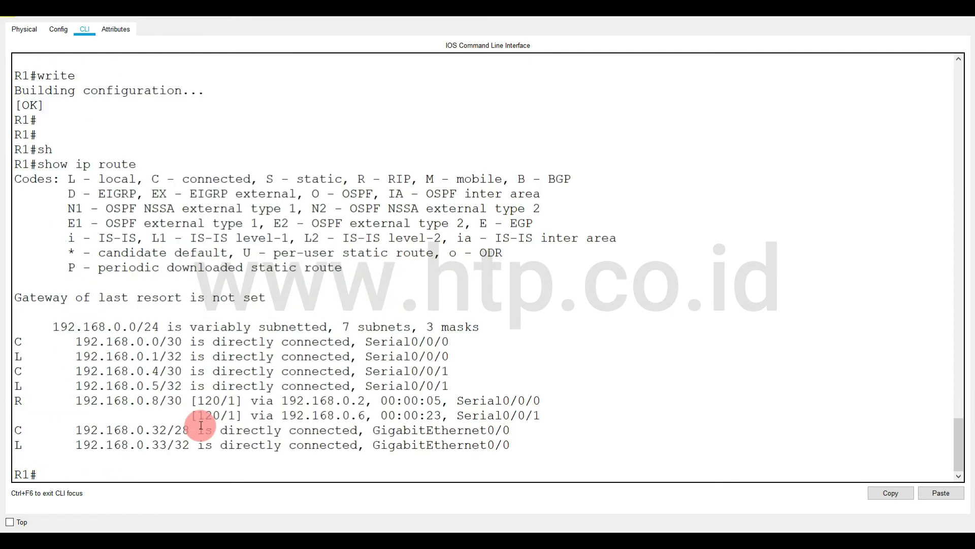
left_click_drag(15, 400, 555, 416)
left_click(516, 457)
Switch to R3's console and examine its RIP-learned routes with show ip route rip.
left_click(447, 494)
type("show")
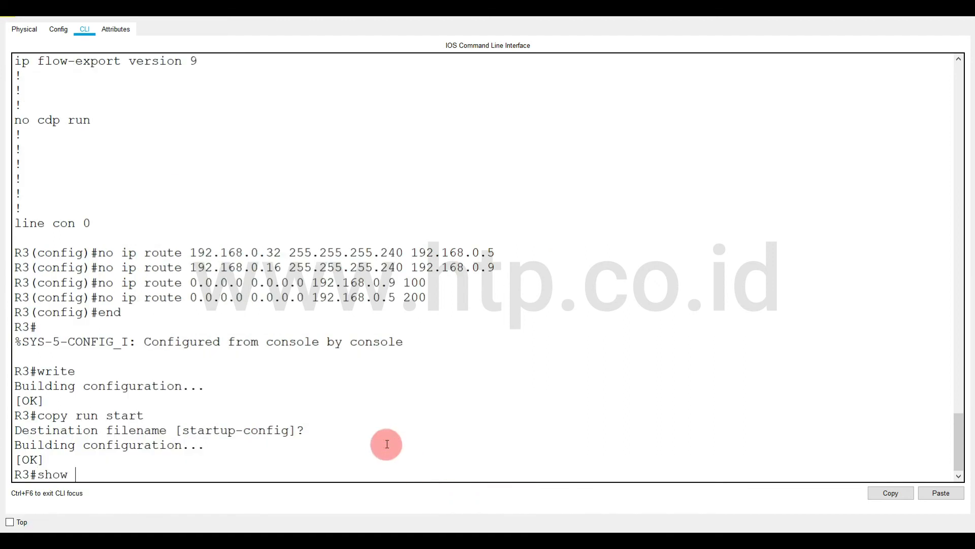
type(" ip route ri")
key("Tab")
key("Return")
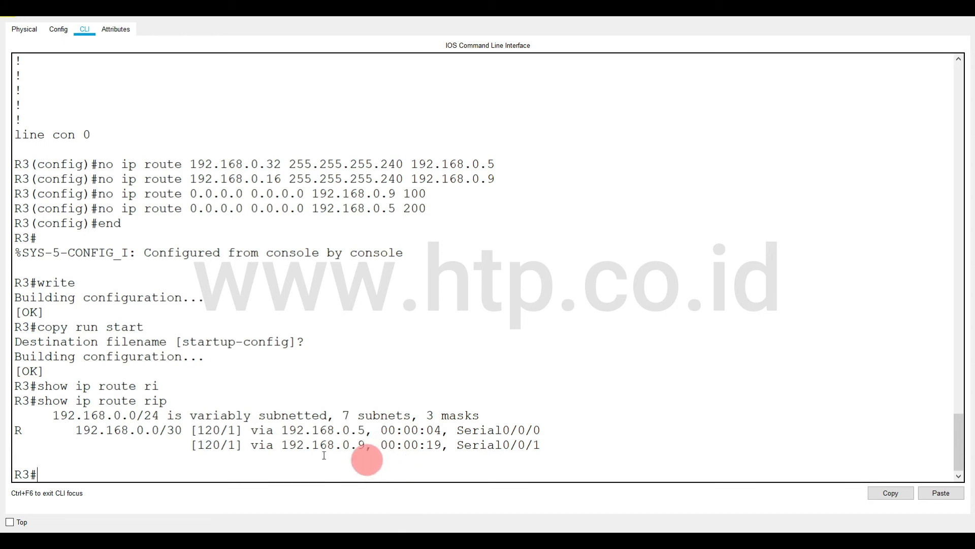
left_click_drag(26, 430, 510, 435)
left_click(485, 442)
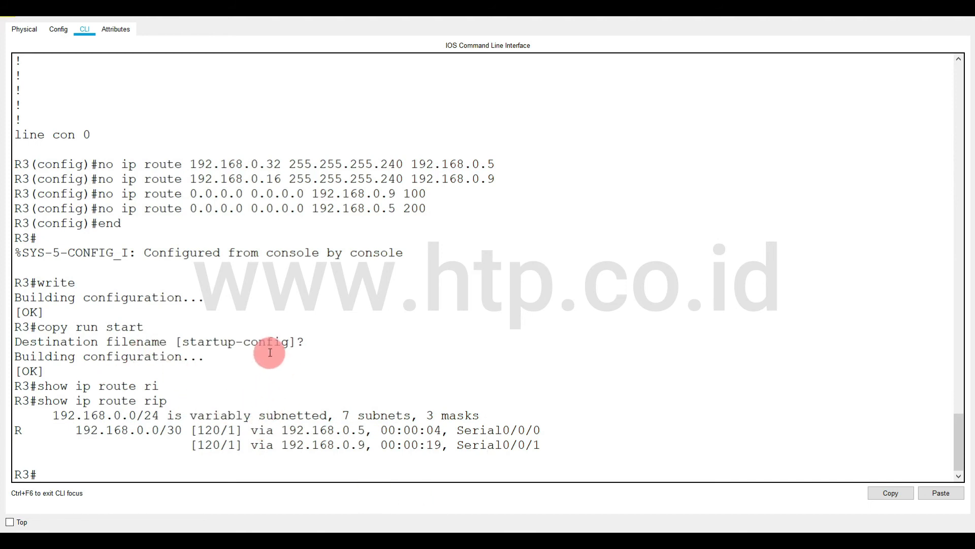
left_click(59, 474)
Return to R1's console and display its routing table again with show ip route.
mouse_move(175, 538)
left_click(172, 486)
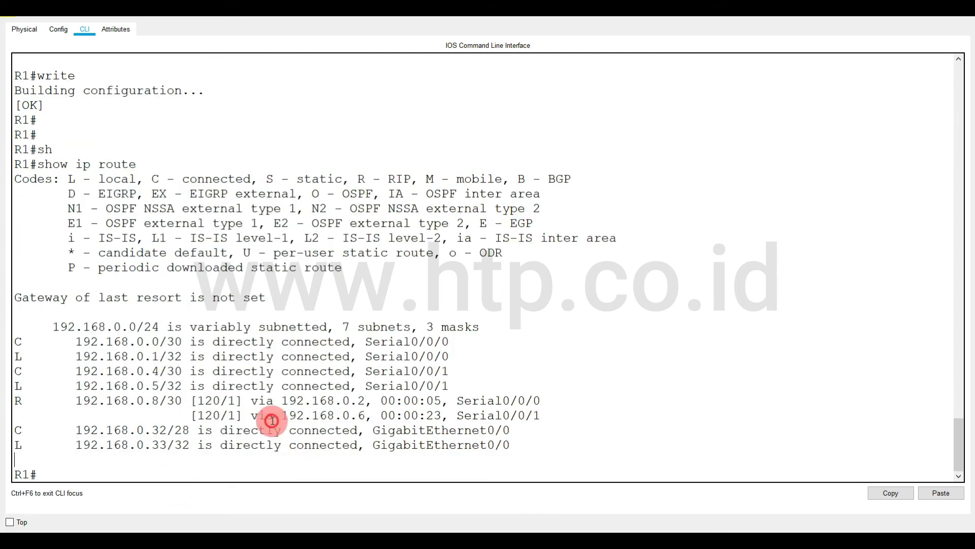
key("Up")
key("Return")
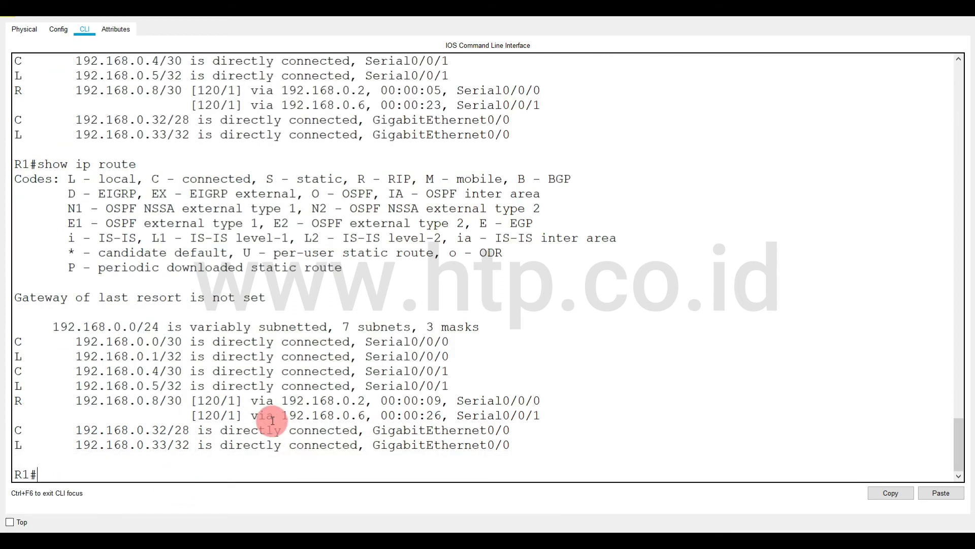
Try to complete show rip and show ro on R1, and list the available show command options.
type("sh")
key("Tab")
type("ri")
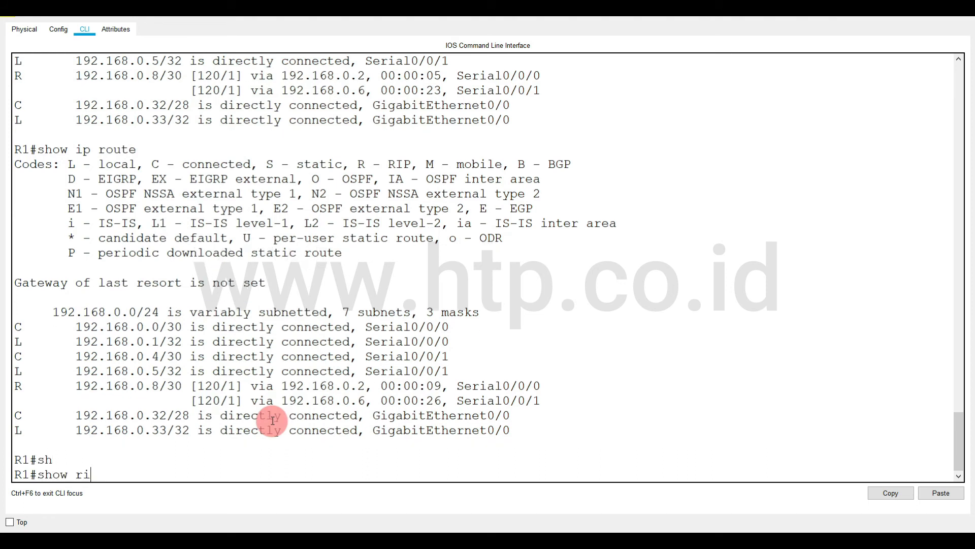
type("p")
key("Tab")
type("o")
key("Tab")
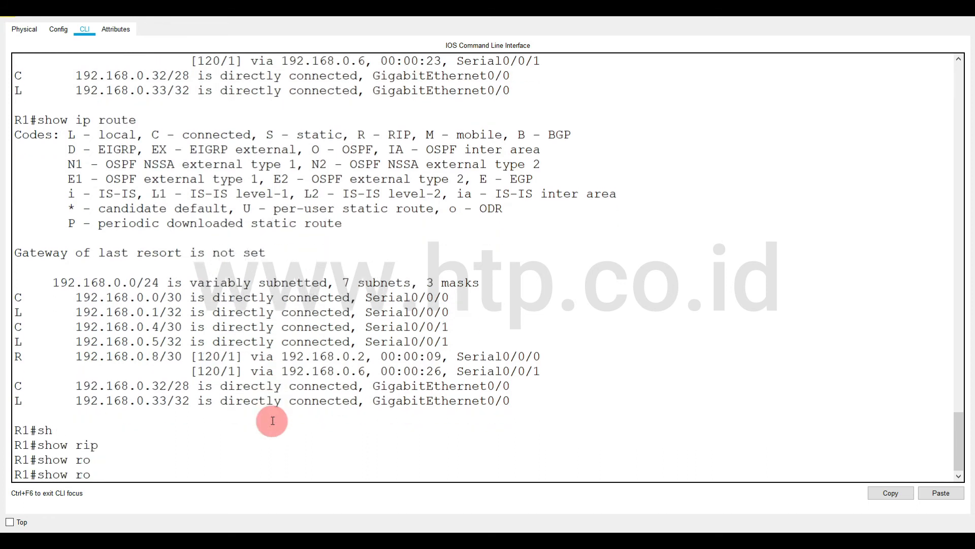
type("?")
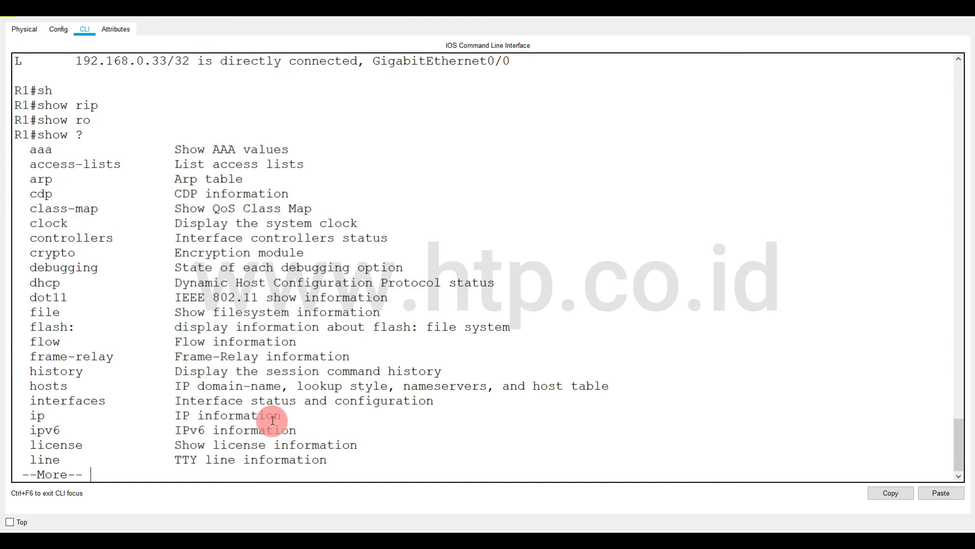
type("qip ri")
Check the options of show ip rip on R1 and display its RIP database with show ip rip database.
key("Tab")
type("?")
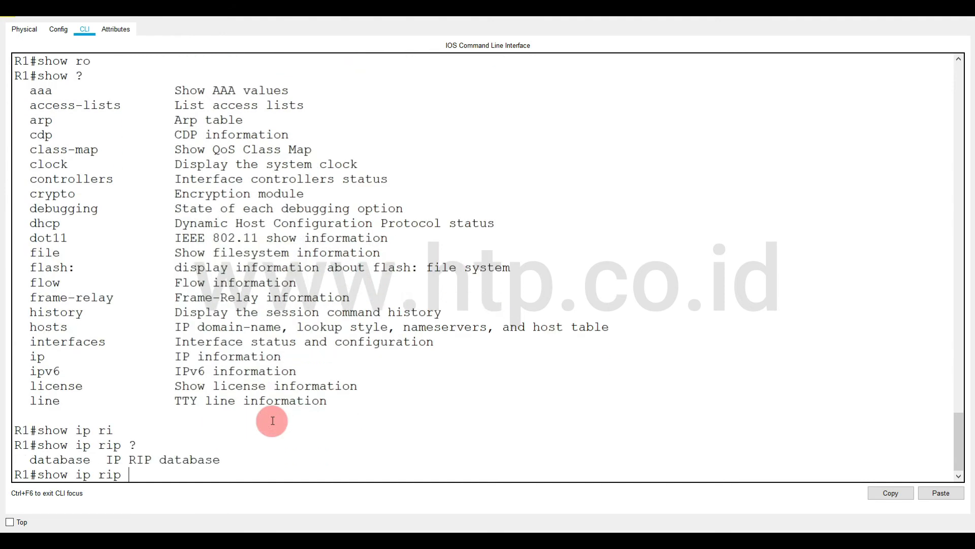
type("data")
key("Tab")
key("Return")
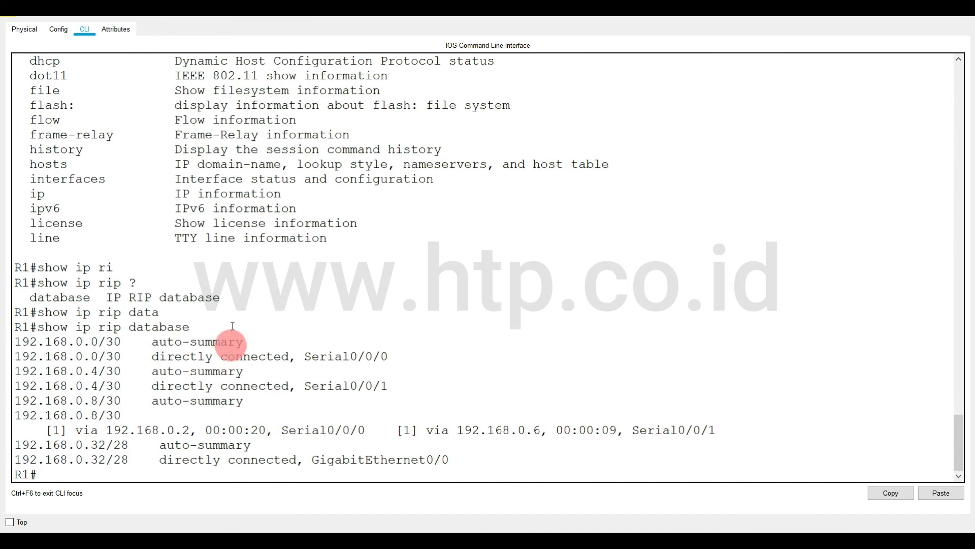
mouse_move(191, 527)
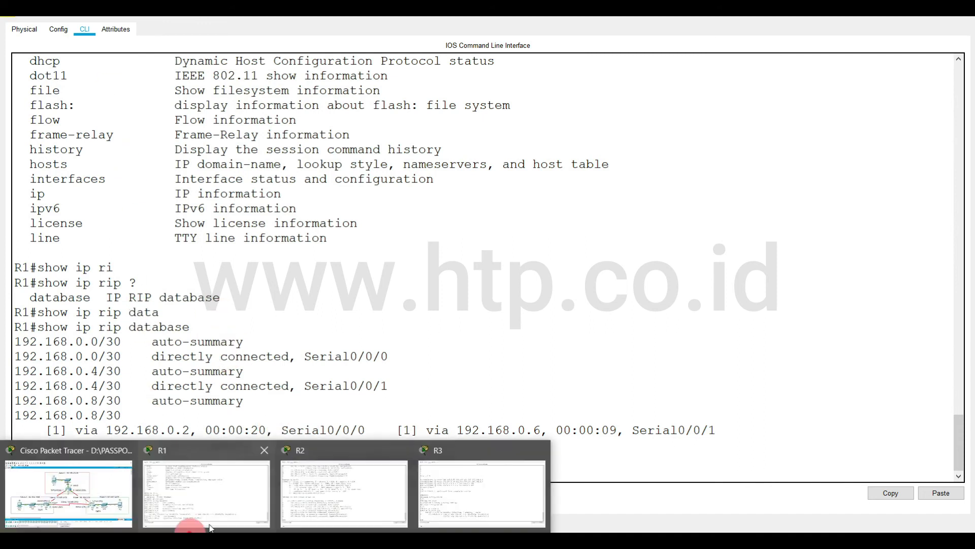
Switch to R2's console and display its routing table with show ip route.
left_click(325, 466)
key("Up")
key("Return")
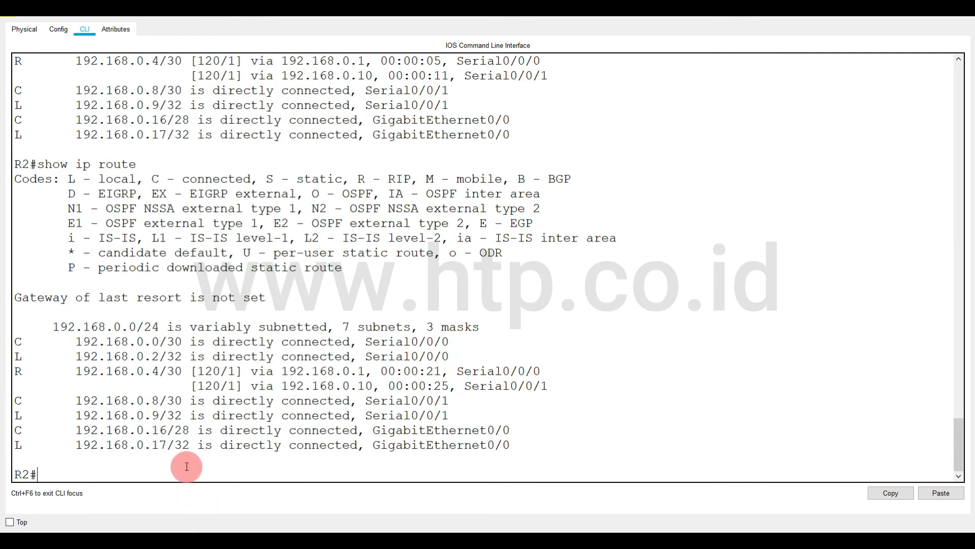
Return to R1's console and examine the auto-summary entries in its RIP database output.
mouse_move(174, 525)
left_click(168, 487)
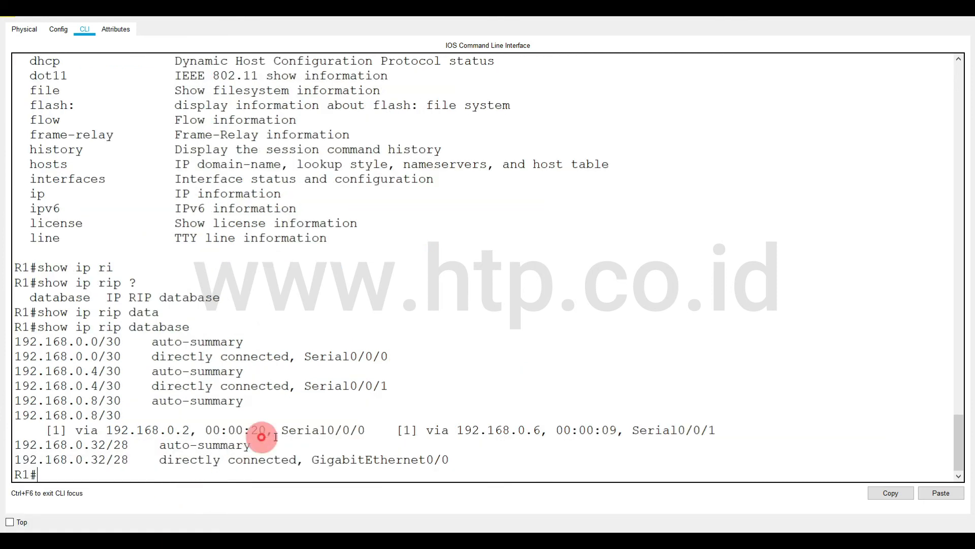
left_click_drag(151, 401, 248, 399)
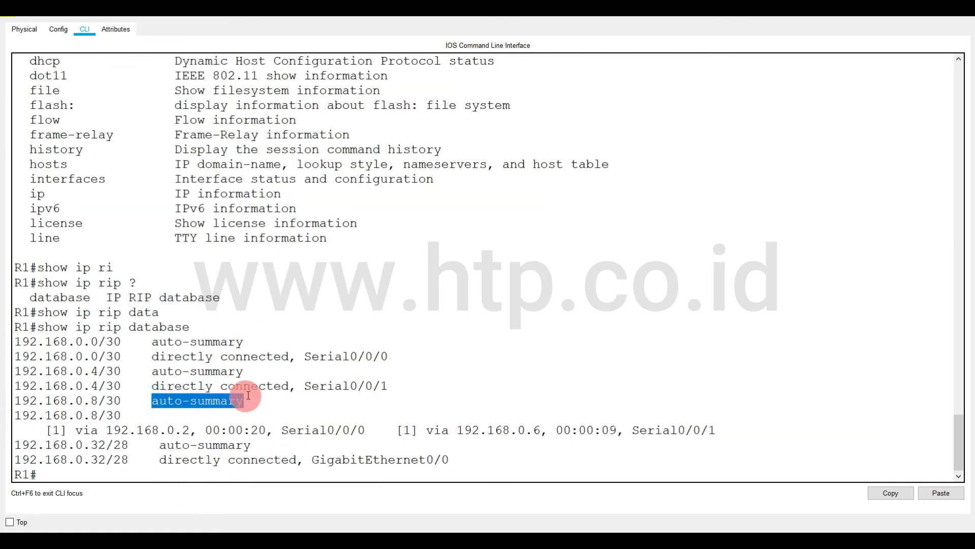
left_click_drag(159, 444, 197, 446)
Enter RIP router configuration on R1 and set version 2.
left_click(187, 471)
left_click(187, 472)
type("conf t")
key("Return")
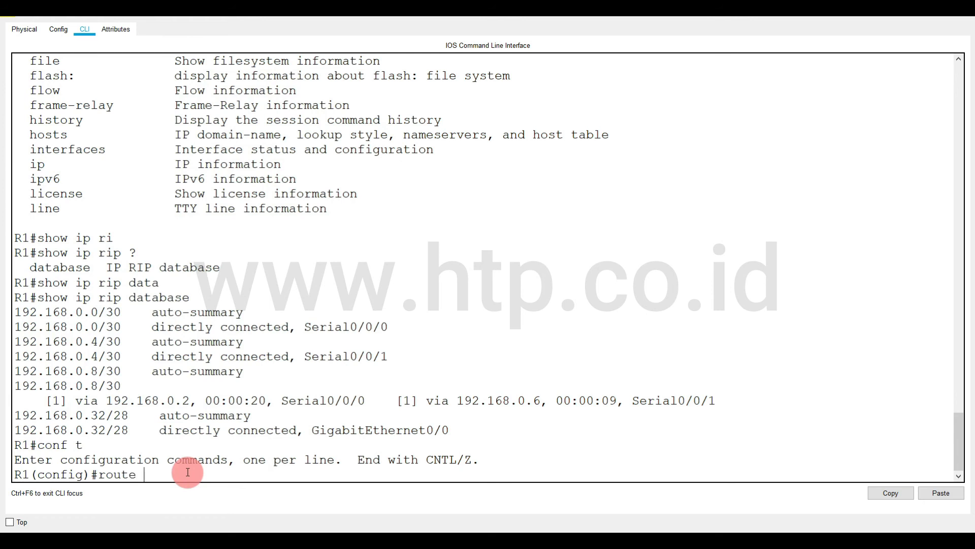
type("router rip")
key("Return")
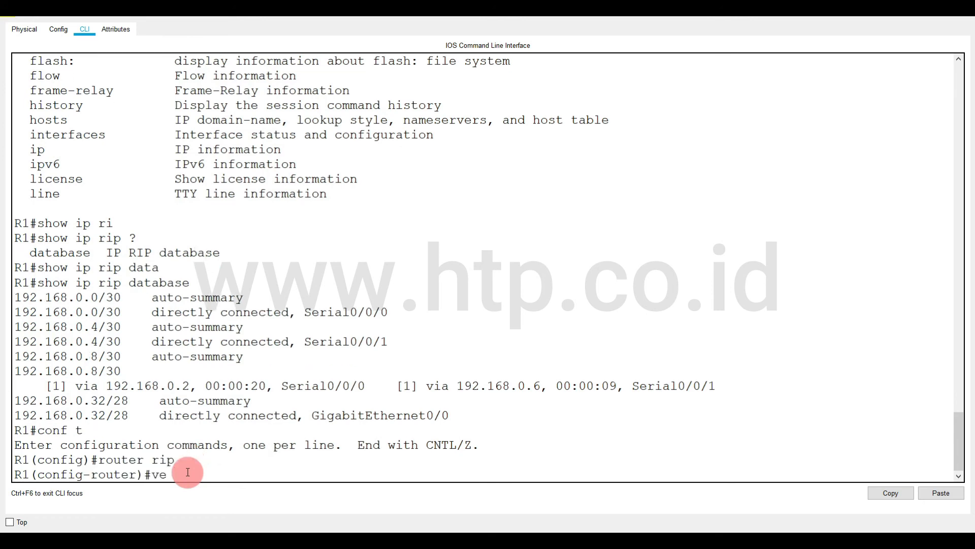
type("version 2")
key("Return")
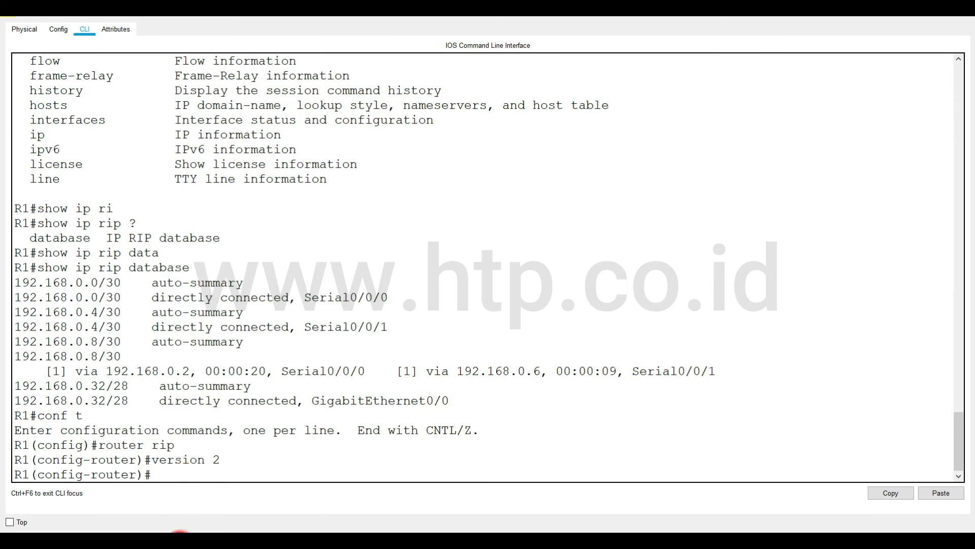
Switch to R2's console, enter RIP router configuration and set version 2.
left_click(283, 496)
type("conf")
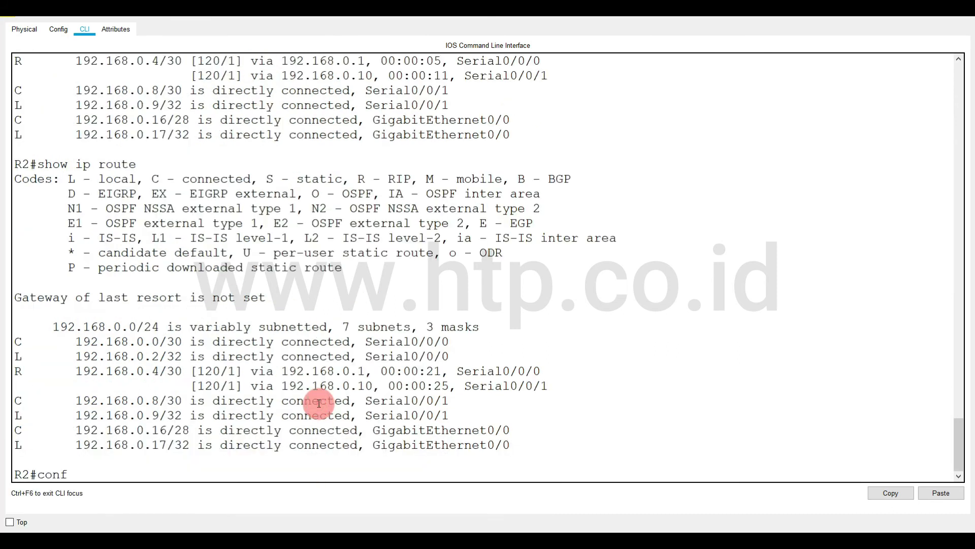
type(" t")
key("Return")
type("router")
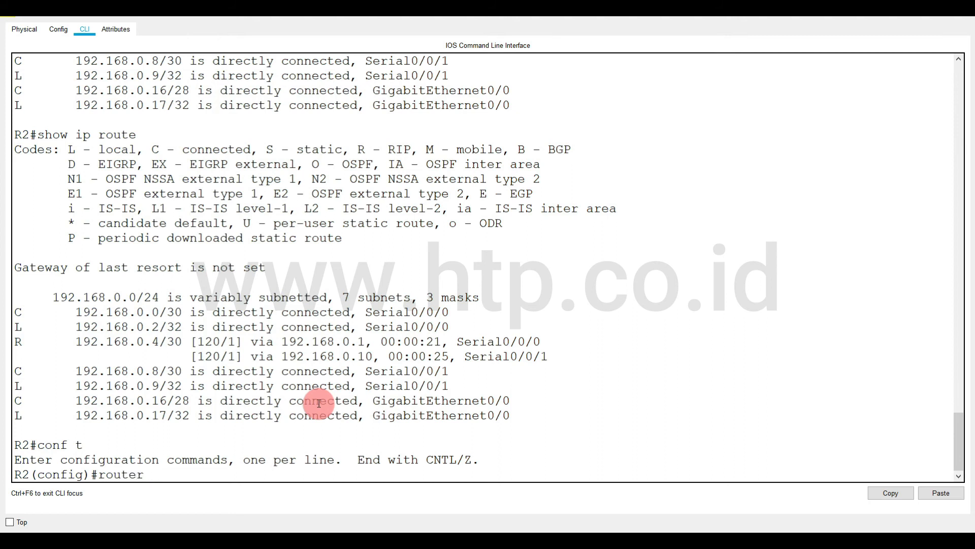
type(" rip")
key("Return")
type("versio")
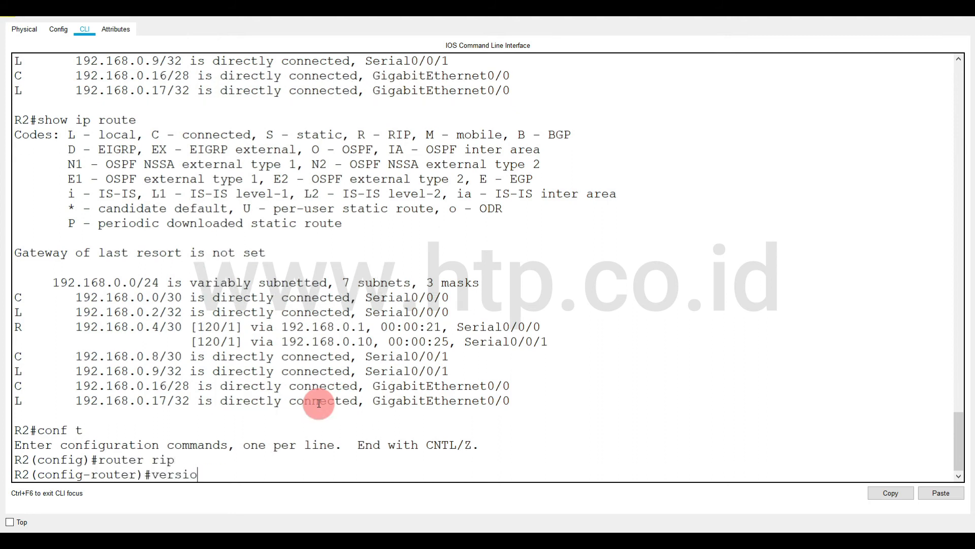
type("n 2")
key("Return")
Switch to R3's console, enter global configuration mode and try the command router version 2.
mouse_move(323, 541)
left_click(476, 510)
left_click(411, 436)
type("r")
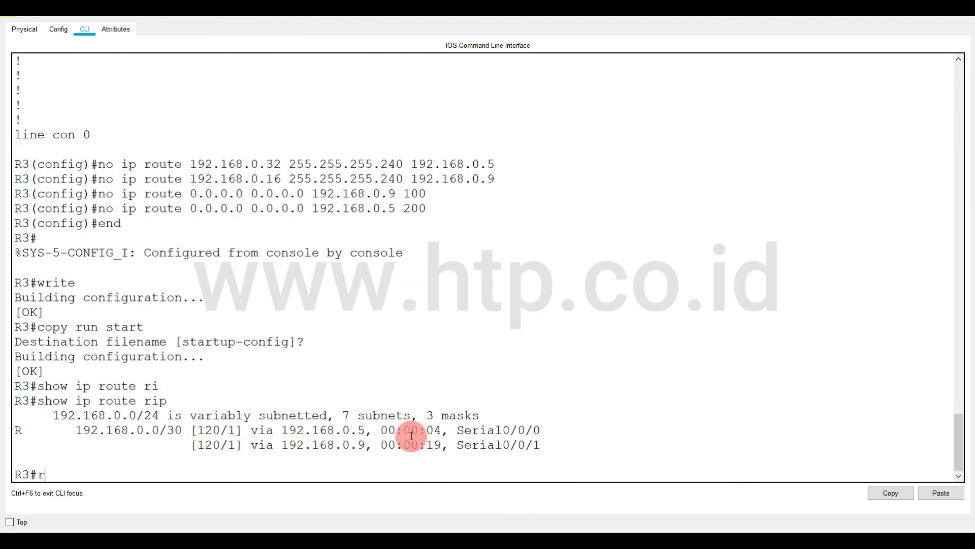
type("onf t")
key("Return")
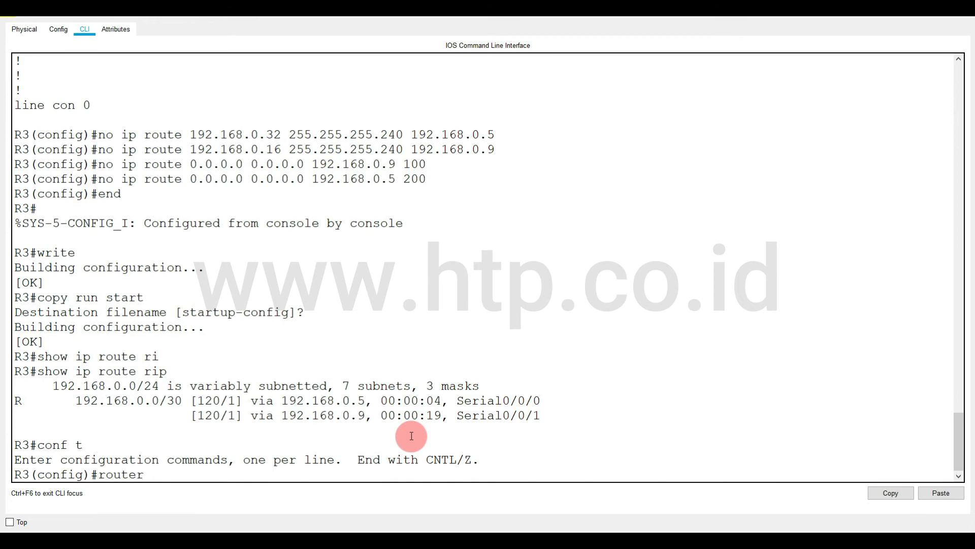
type("sion 2")
key("Return")
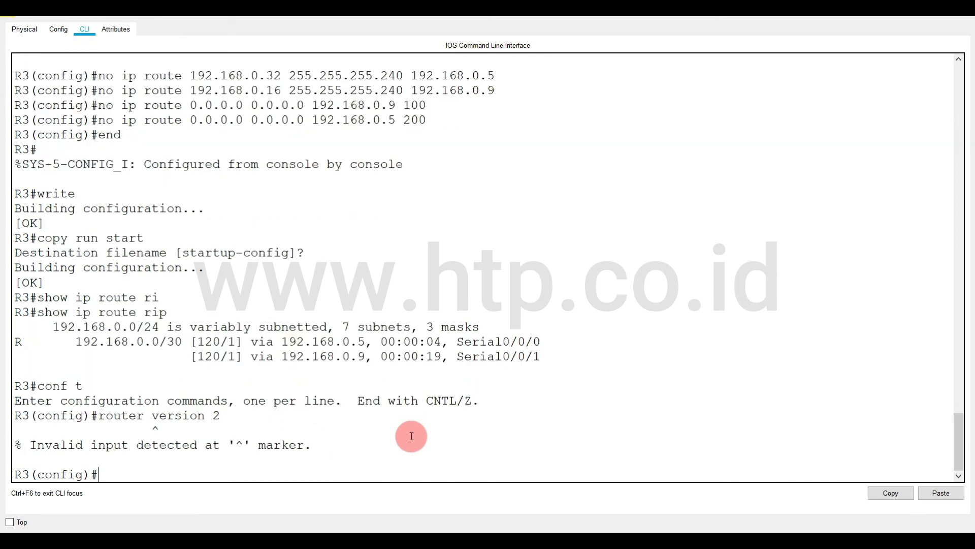
Enter RIP router configuration on R3 with router rip and set version 2.
key("Up")
key("BackSpace")
key("BackSpace")
key("BackSpace")
key("BackSpace")
key("BackSpace")
key("BackSpace")
key("BackSpace")
key("BackSpace")
type("rip")
key("Return")
type("version 2")
key("Return")
Display R3's routing table with do sh ip route and examine the RIP routes for 192.168.0.16/28 and 192.168.0.32/28.
type("do sh ip route")
key("Return")
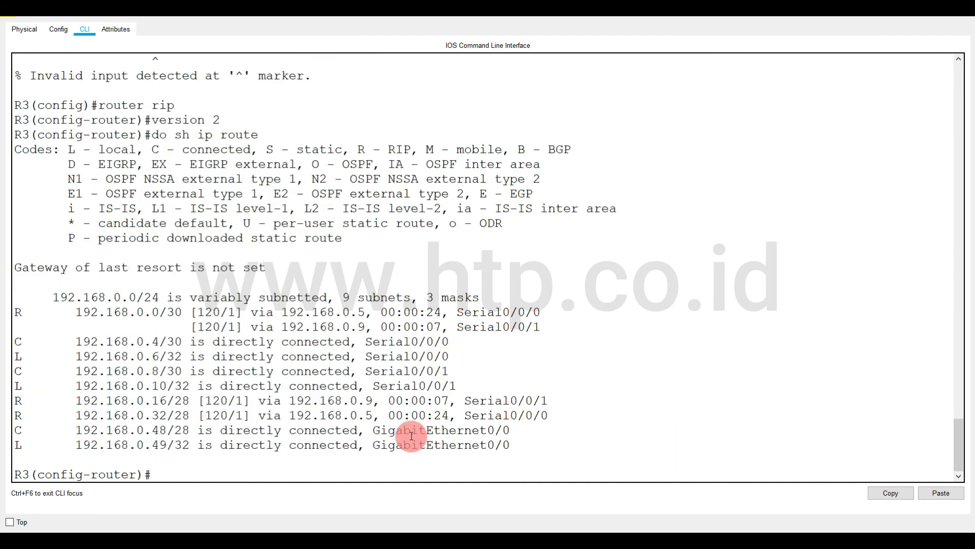
left_click_drag(14, 401, 565, 426)
left_click(286, 462)
Display R3's RIP database from configuration mode with do show ip rip database.
type("do show")
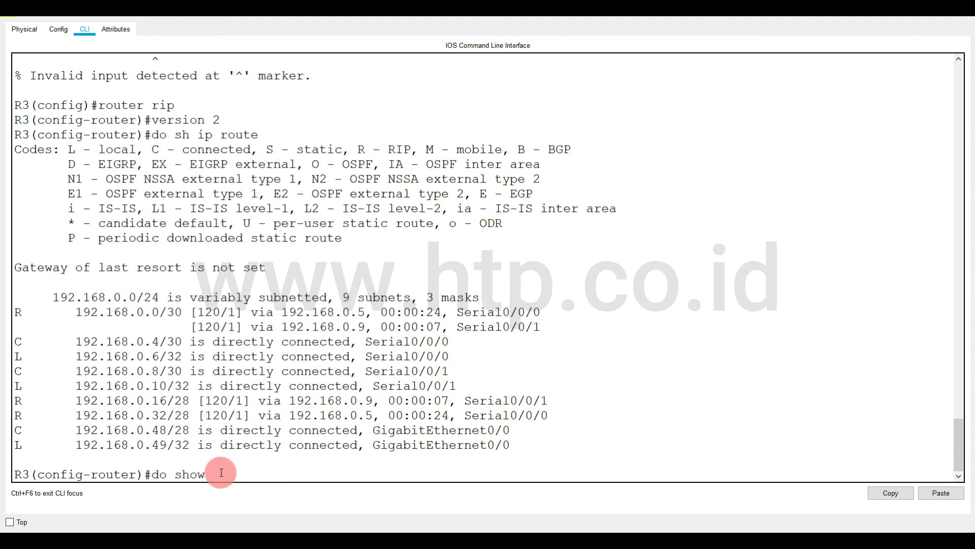
type(" ip rip data")
key("Tab")
type("base")
key("Return")
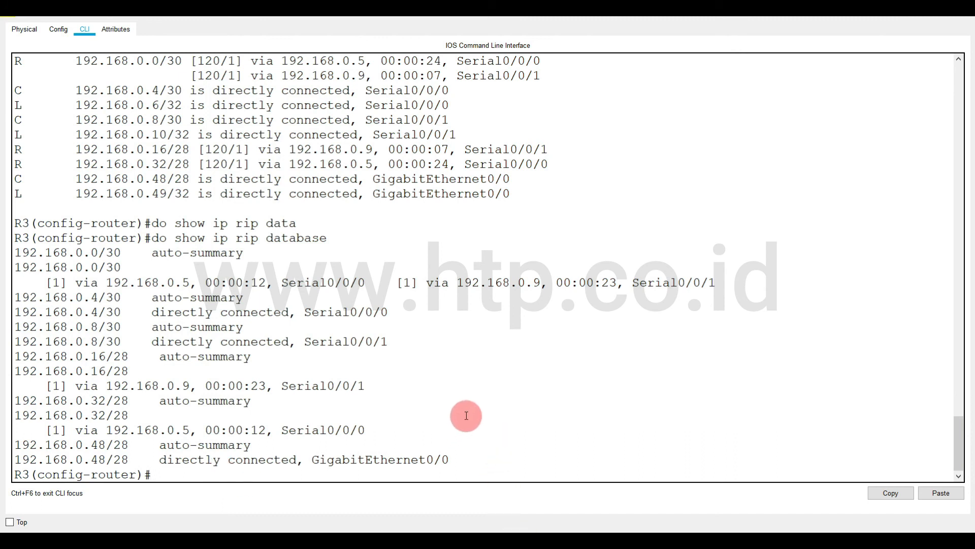
Review the RIP routes for the 16 and 32 subnets and their prefix lengths in R3's earlier routing table output.
scroll(466, 415, "up", 5)
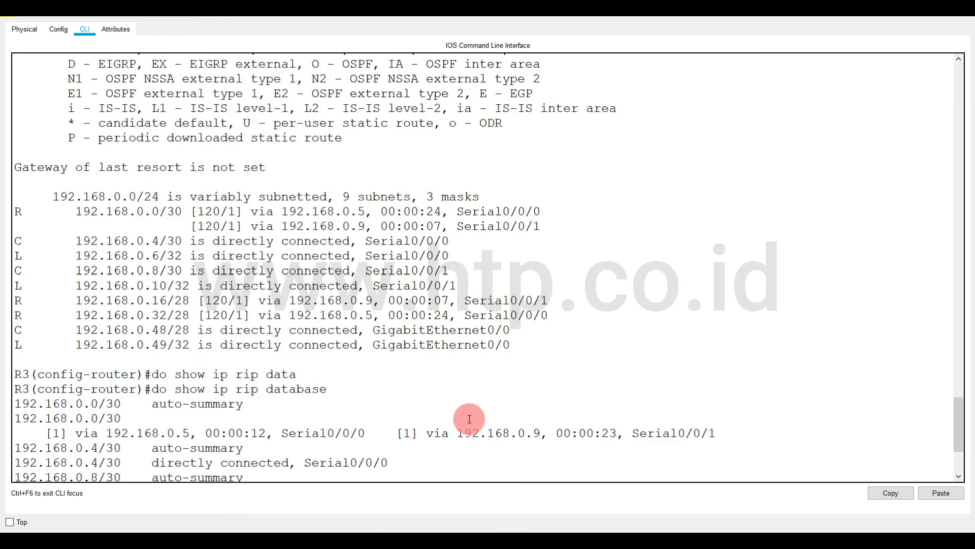
left_click_drag(15, 358, 553, 378)
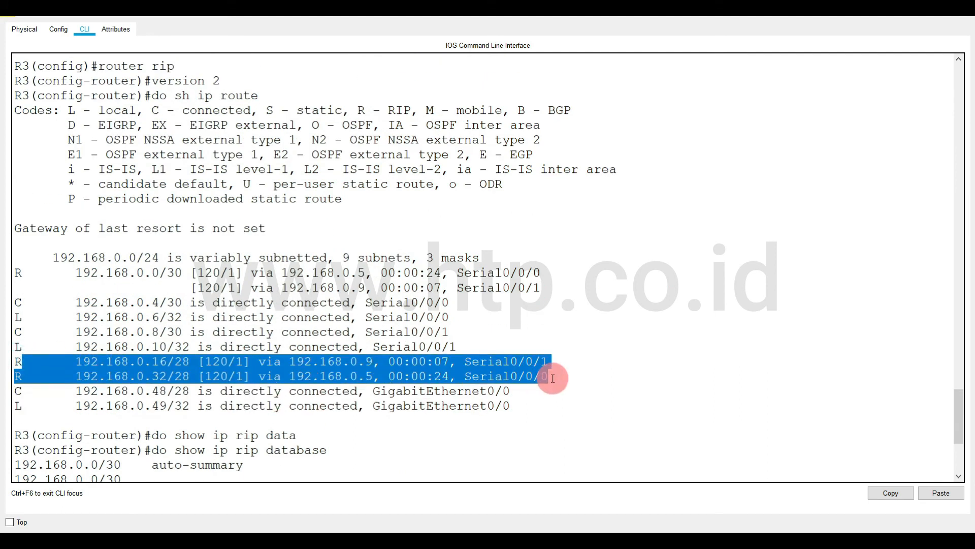
left_click(189, 363)
left_click_drag(195, 364, 176, 363)
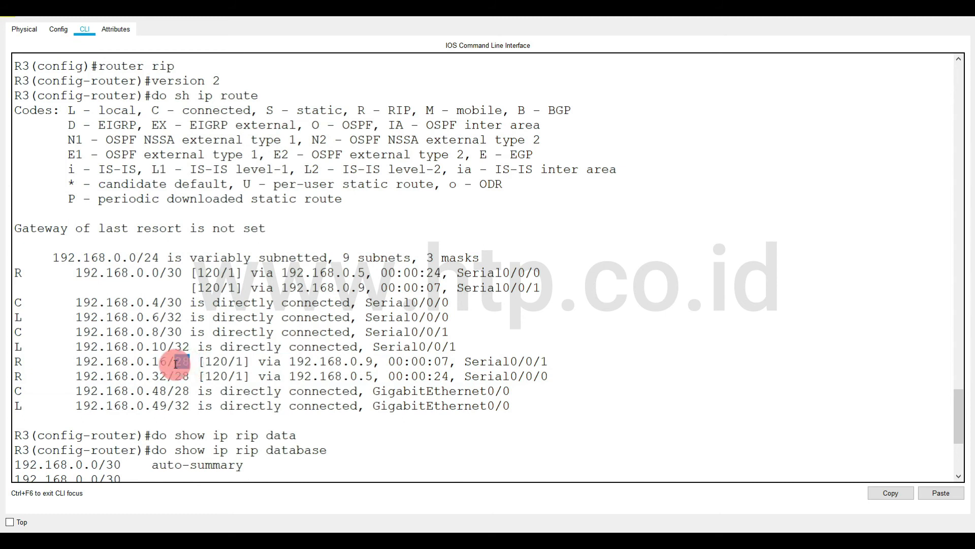
scroll(176, 363, "up", 16)
scroll(177, 364, "up", 3)
scroll(179, 364, "down", 6)
Return to R1's console and review its earlier routing table output.
mouse_move(181, 531)
left_click(174, 483)
scroll(224, 233, "up", 10)
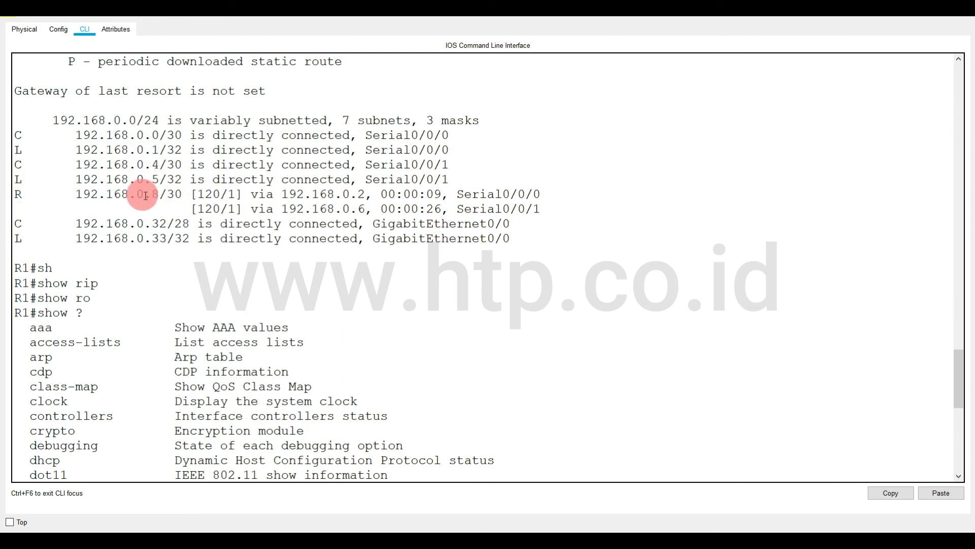
scroll(183, 239, "down", 10)
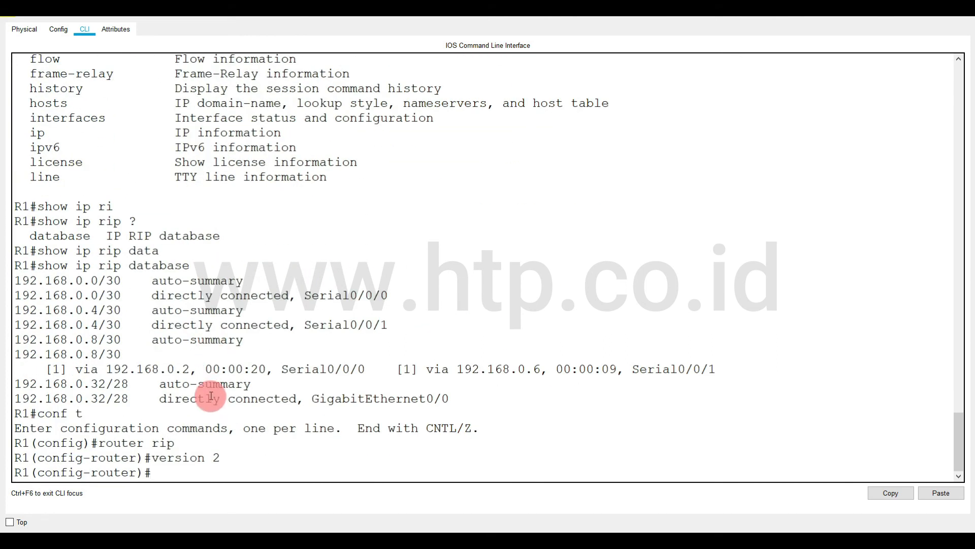
Exit configuration mode on R1 and save its configuration with write.
type("end")
key("Return")
type("write")
key("Return")
Display R1's routing table with show ip route and examine the RIP routes for 192.168.0.16/28 and 192.168.0.48/28.
type("show ip route")
key("Return")
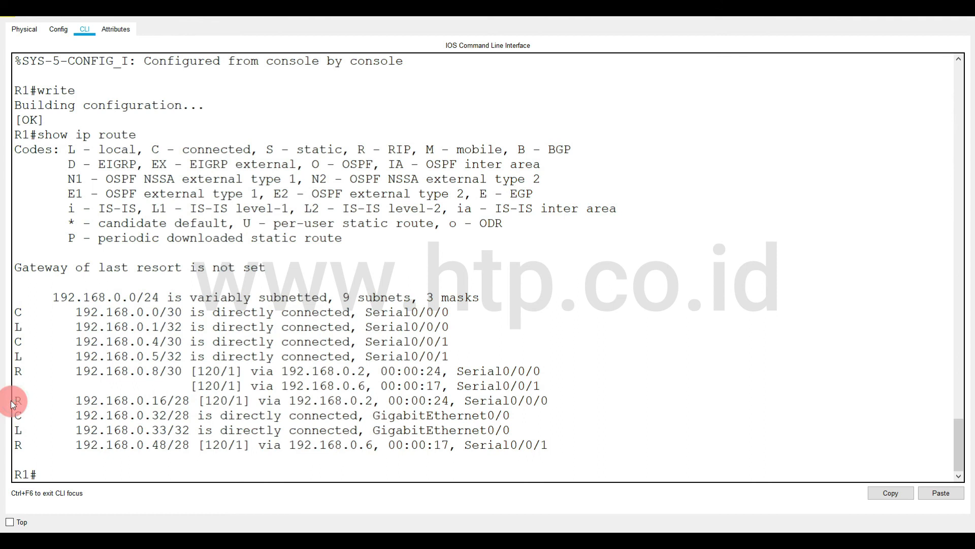
left_click_drag(17, 400, 567, 403)
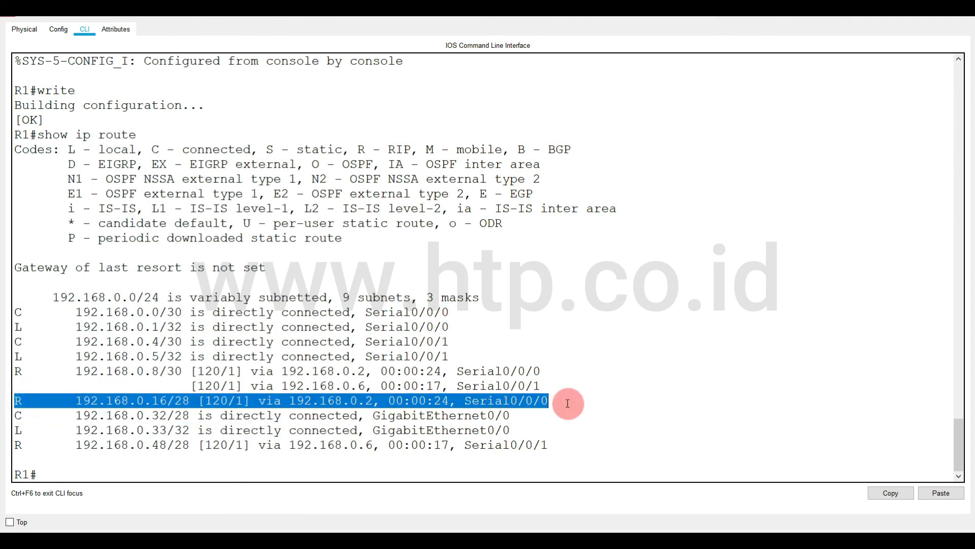
left_click(17, 447)
left_click_drag(17, 447, 579, 450)
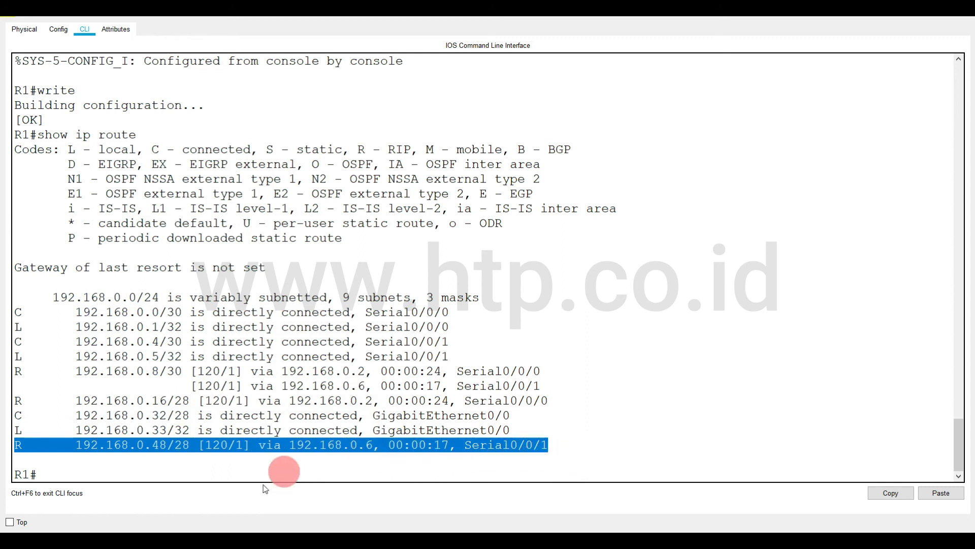
Switch to R2's console, exit configuration mode and save the configuration with write.
left_click(305, 523)
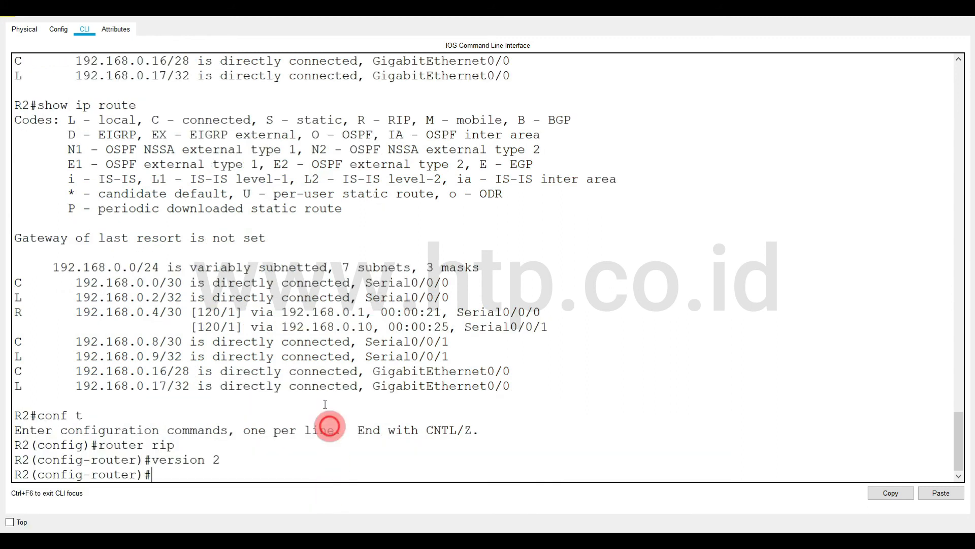
type("end")
key("Return")
type("write")
key("Return")
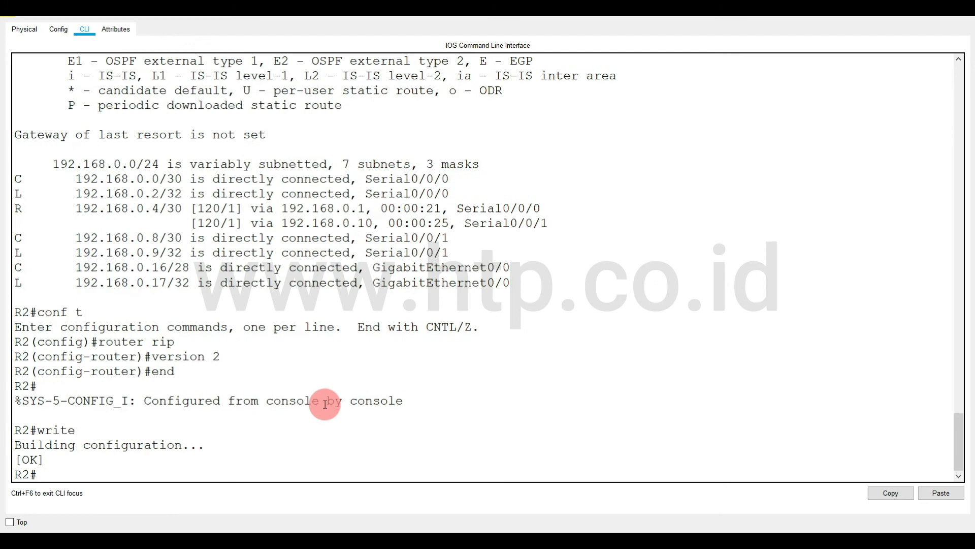
Display R2's routing table with show ip route.
type("show i")
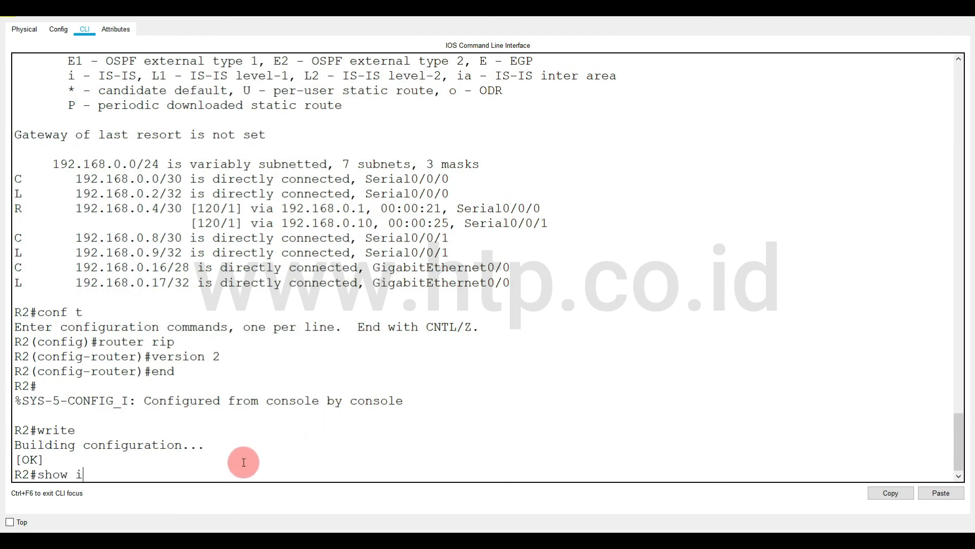
type("o")
key("BackSpace")
type("p route")
key("Return")
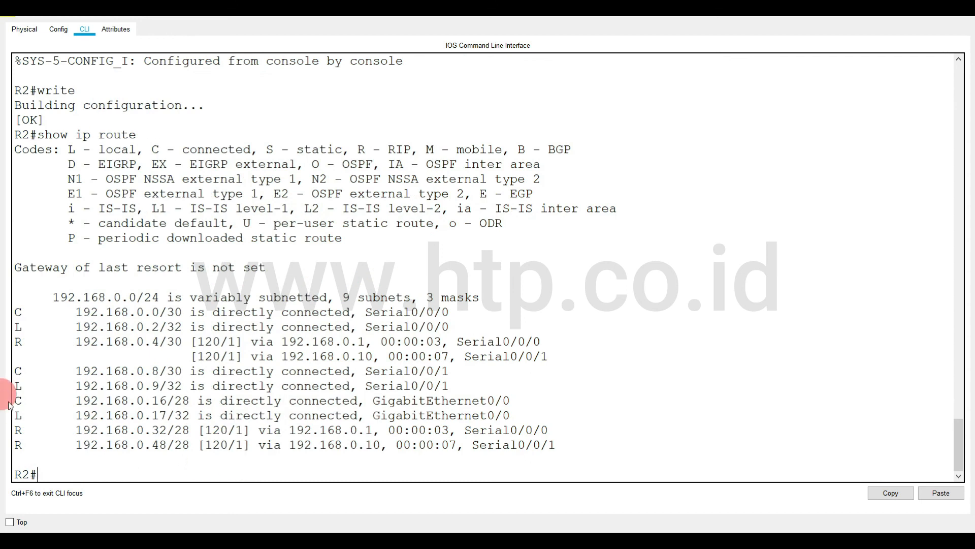
List only R2's RIP-learned routes with show ip route rip and examine the R entries.
key("Up")
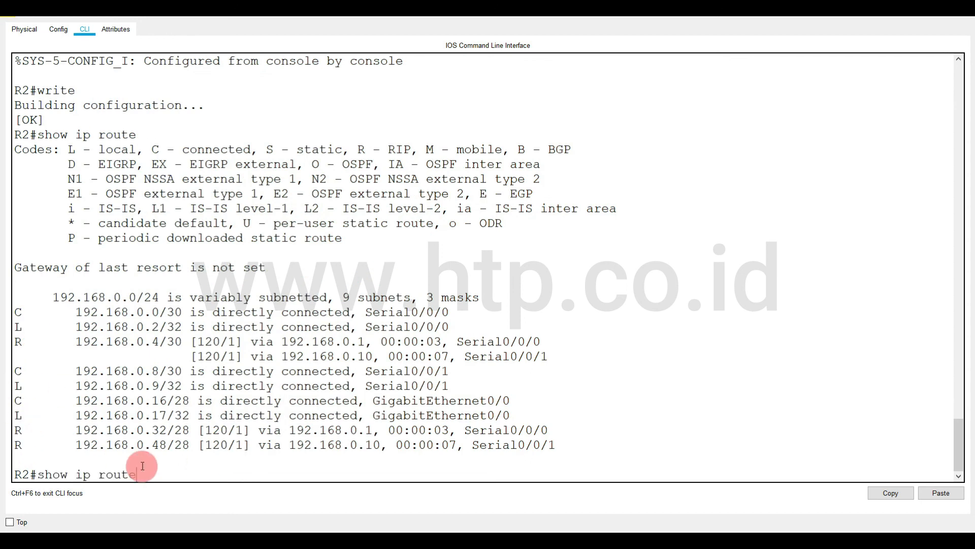
type("rip")
key("Return")
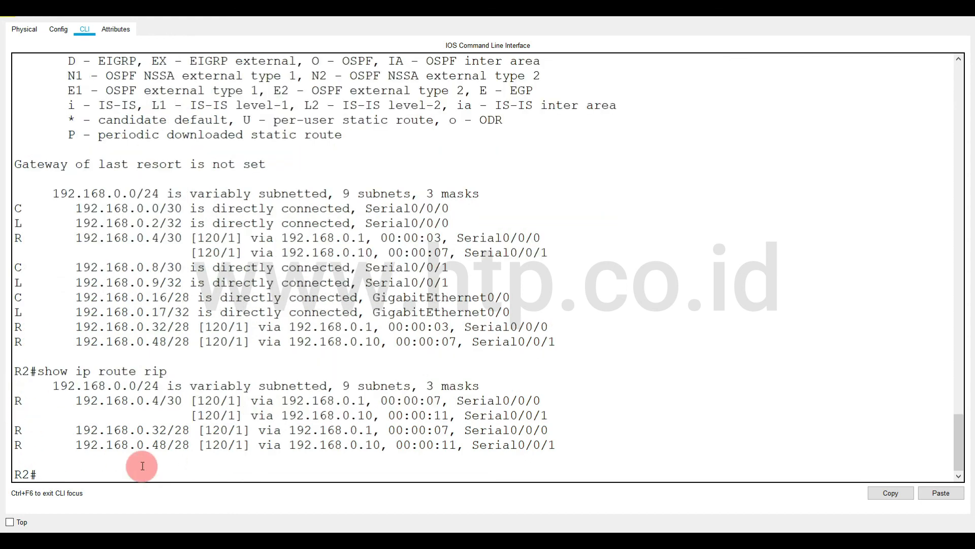
left_click_drag(16, 400, 532, 458)
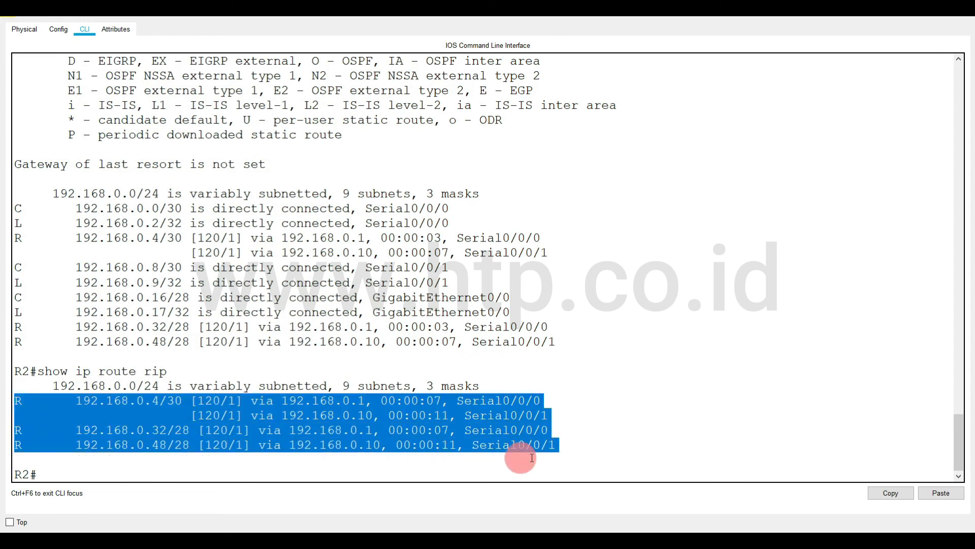
Switch to R3's console, exit configuration mode and save the configuration with write.
left_click(254, 541)
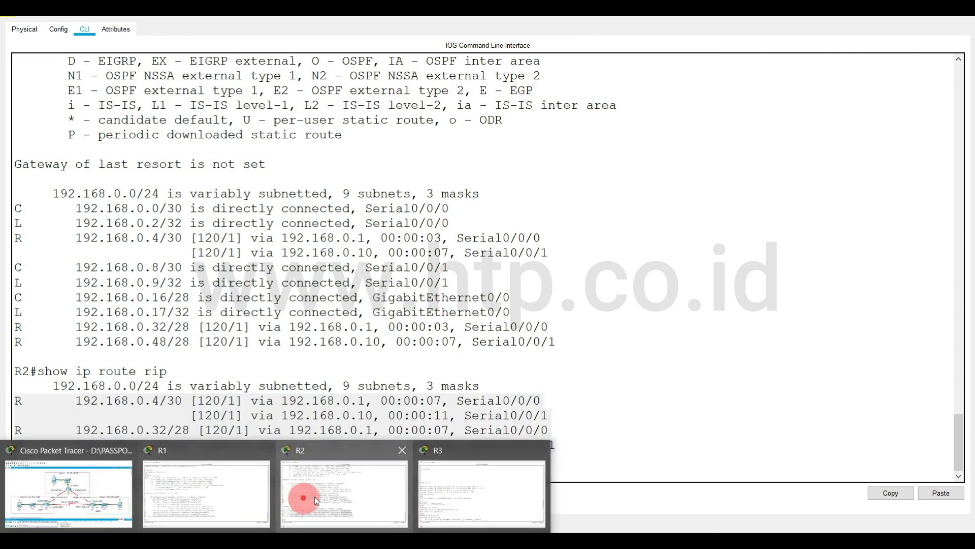
left_click(455, 505)
type("ow")
key("BackSpace")
key("BackSpace")
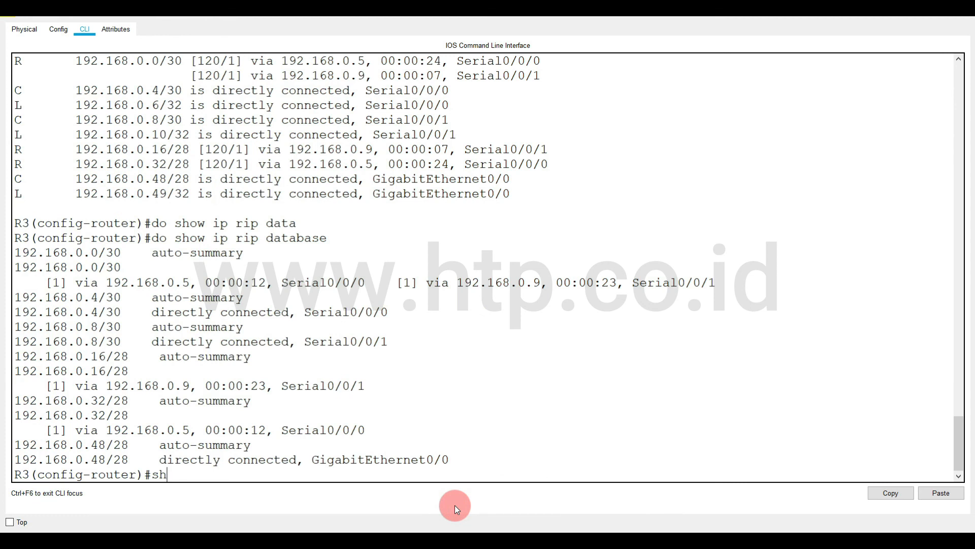
key("BackSpace")
key("BackSpace")
type("end")
key("Return")
type("write")
key("Return")
List R3's RIP-learned routes with show ip route rip.
type("show ip r")
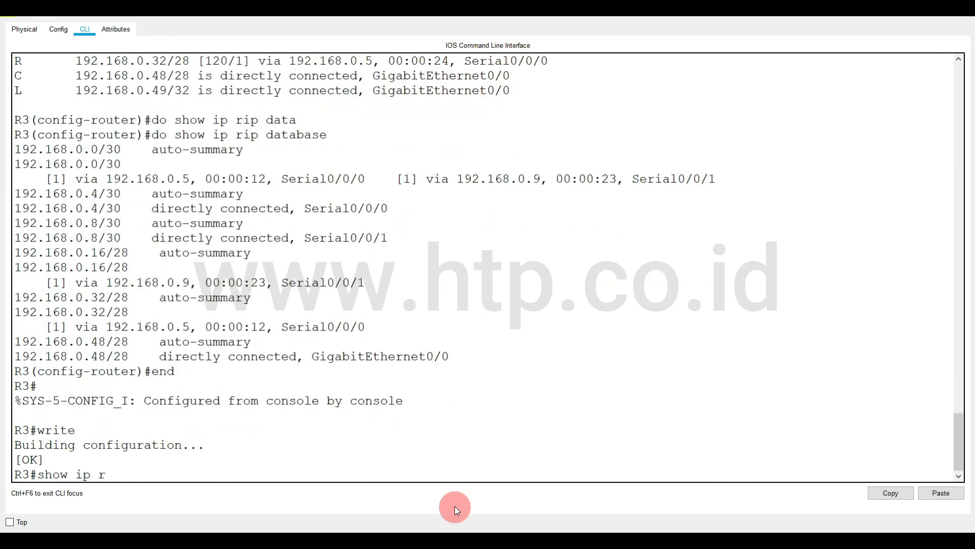
type("oute rip")
key("Return")
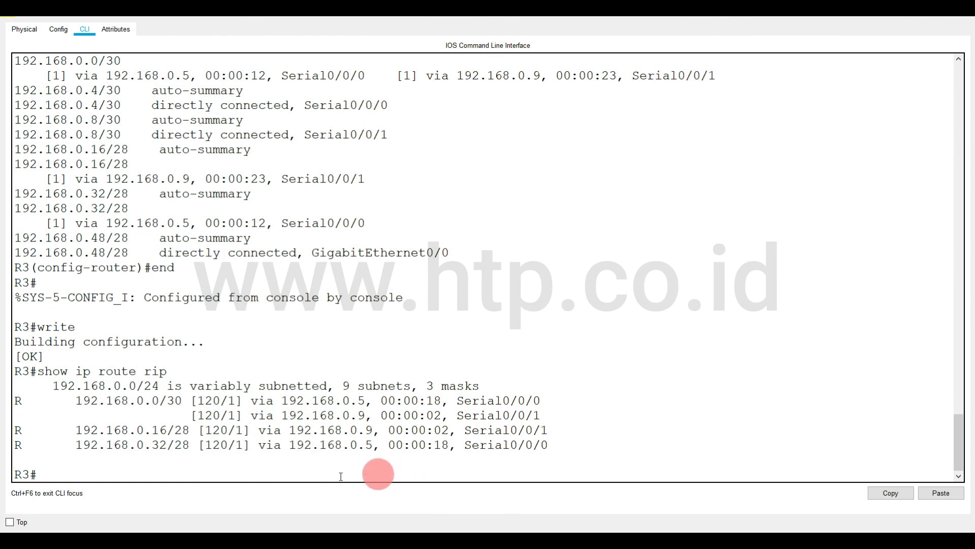
Switch to R1's console and list its RIP-learned routes with show ip route rip.
left_click(170, 508)
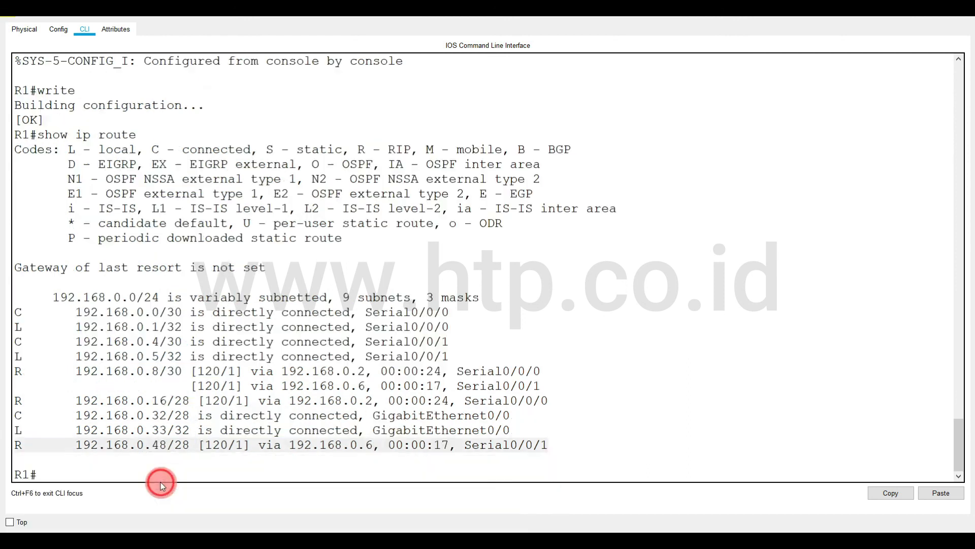
type("show ip route rip")
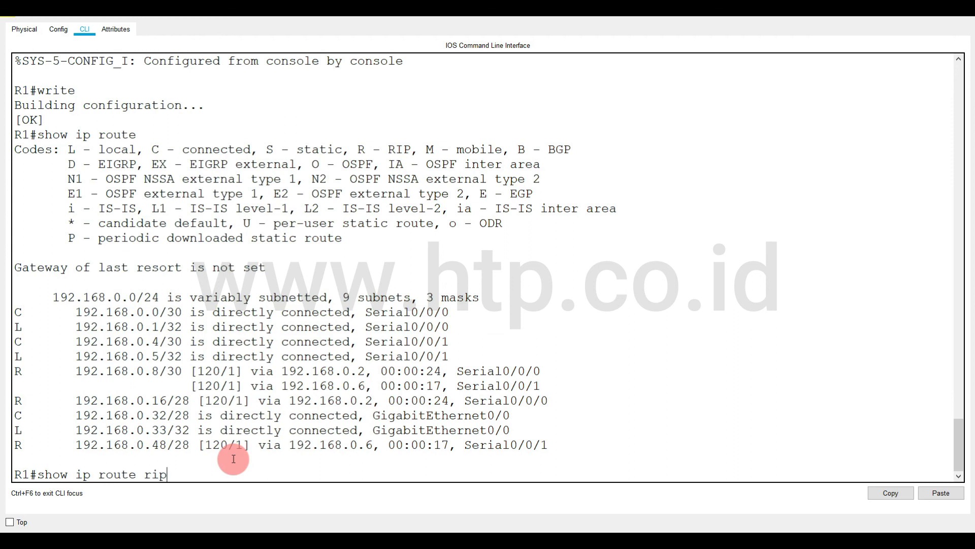
key("Return")
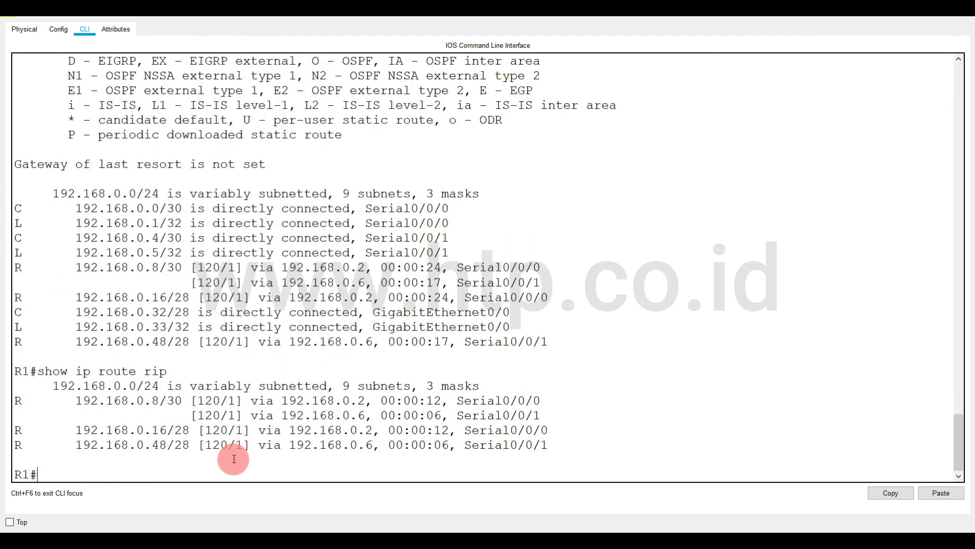
Return to the network topology, open PC1 and check its IP configuration.
mouse_move(183, 528)
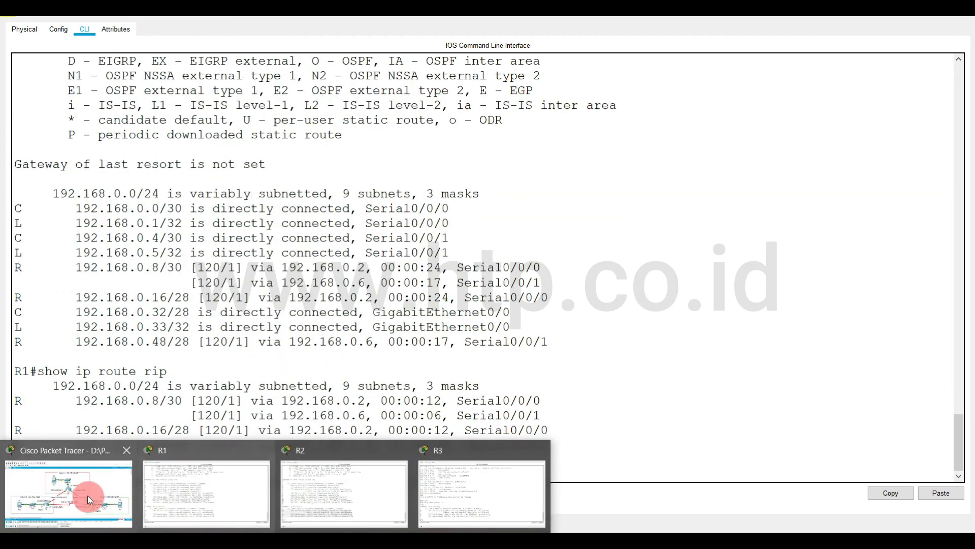
left_click(88, 496)
left_click(374, 172)
left_click(437, 137)
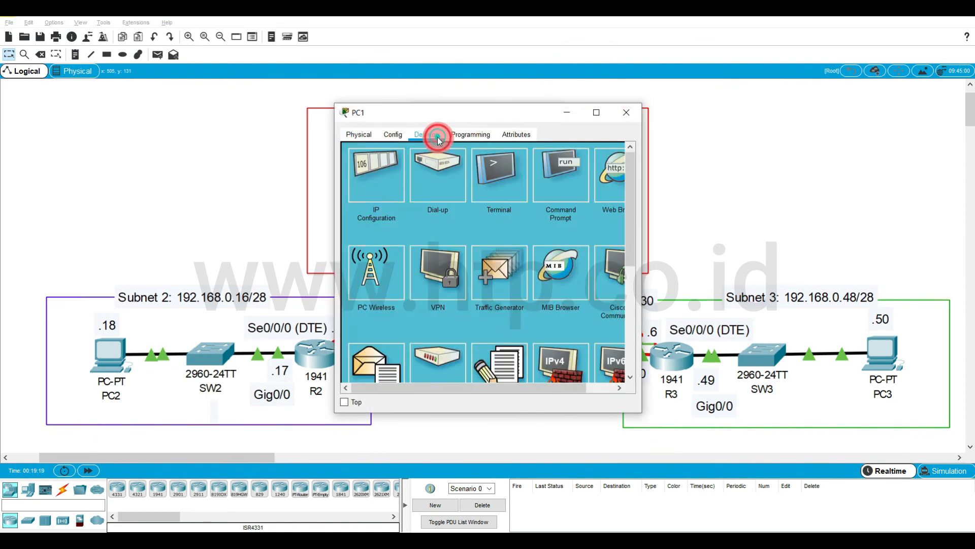
left_click(388, 200)
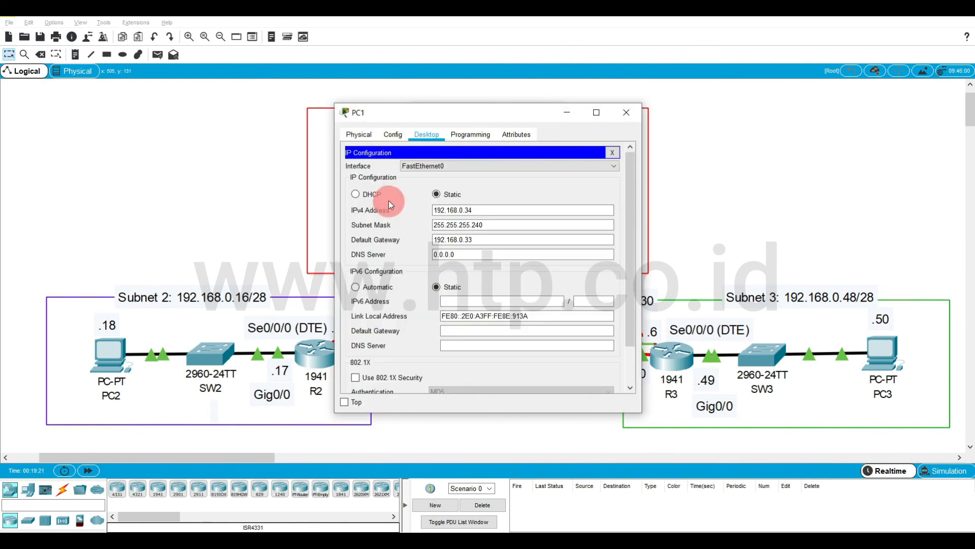
left_click(612, 152)
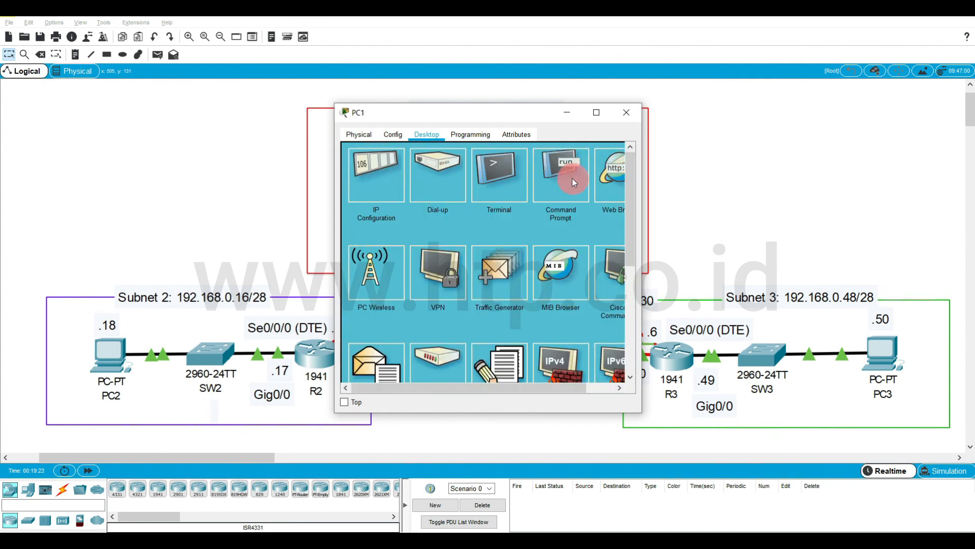
Open PC1's Command Prompt, widen and reposition its window, and ping PC2 at 192.168.0.18.
left_click(573, 182)
left_click_drag(640, 156, 957, 162)
left_click_drag(715, 119, 705, 65)
left_click(689, 154)
type("ping")
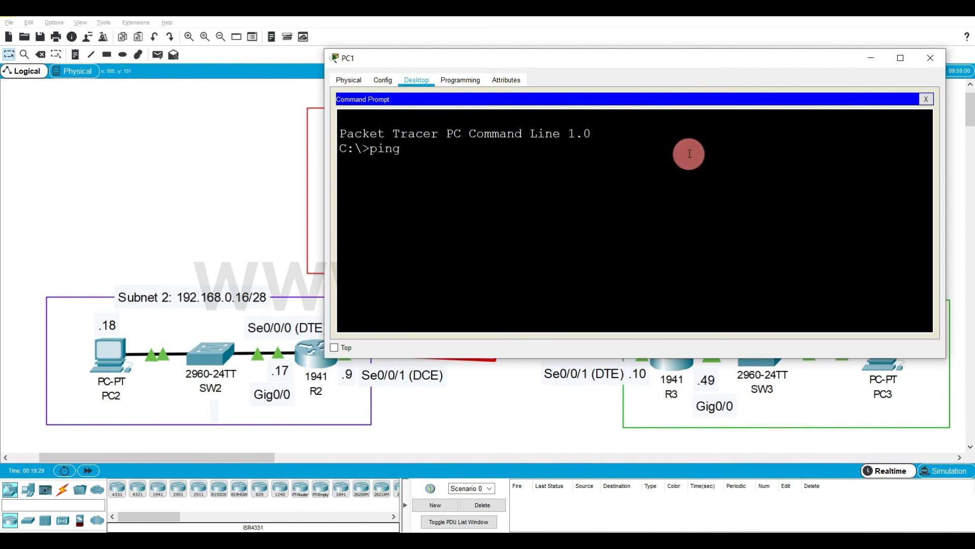
type(" 192.168.0.18")
key("Return")
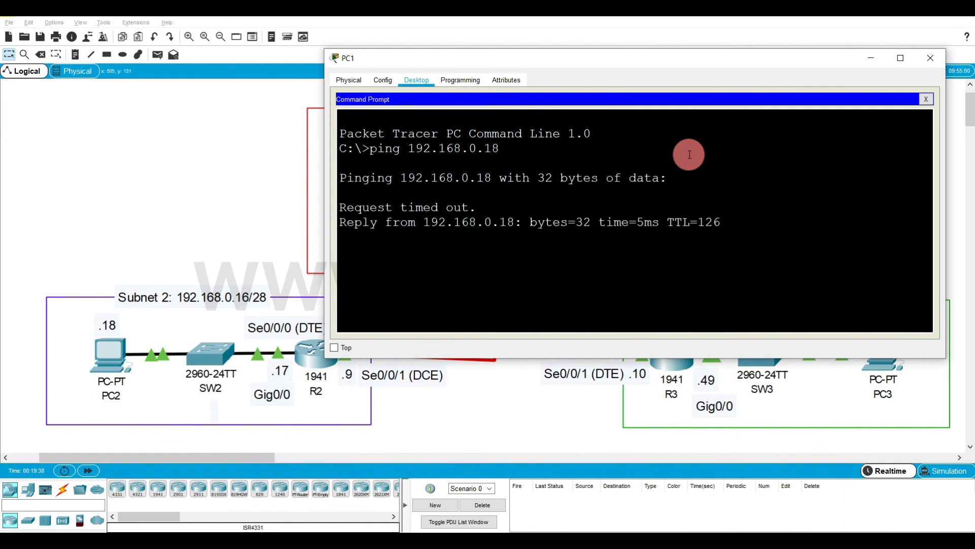
Ping 192.168.0.48 from PC1's Command Prompt and put the PC1 window away.
left_click_drag(704, 67, 416, 85)
left_click(485, 227)
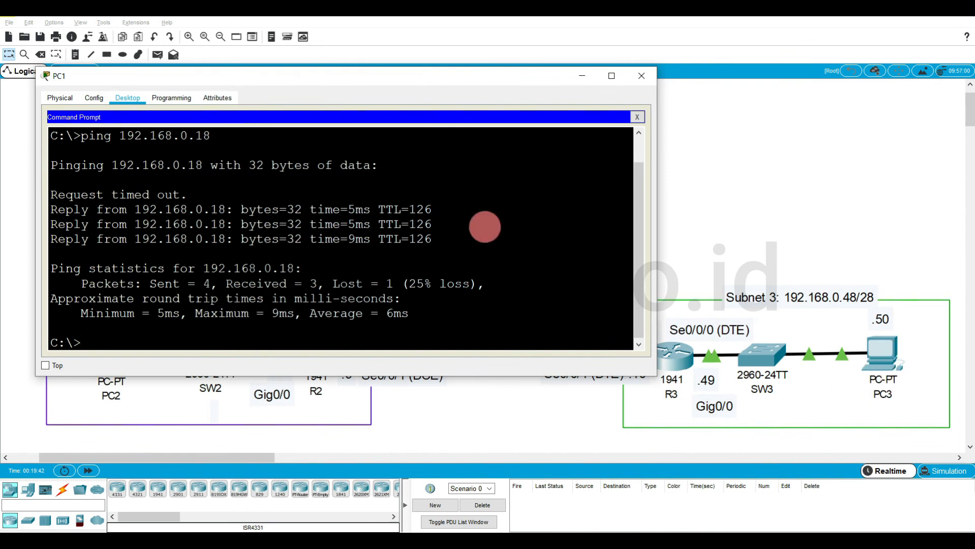
type("ping 192.168.0")
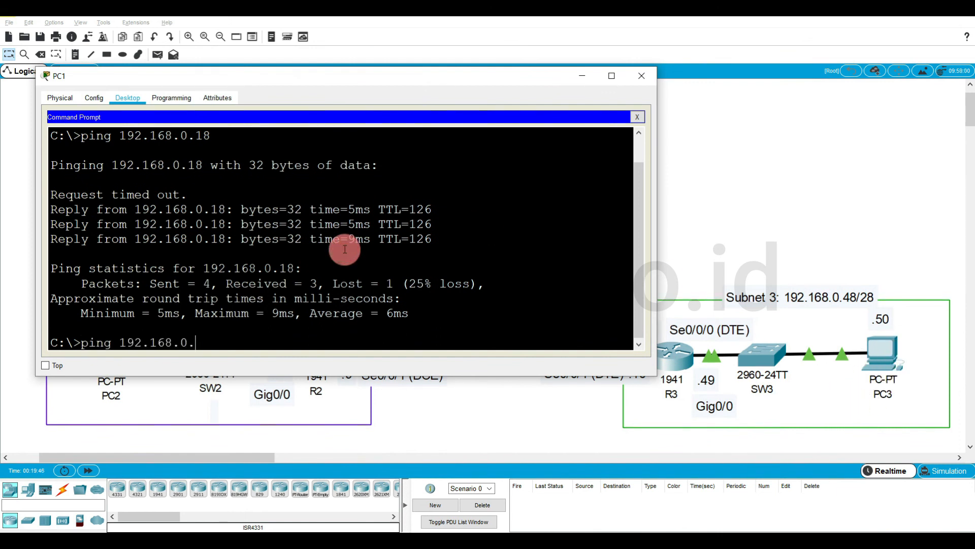
type(".48")
key("Return")
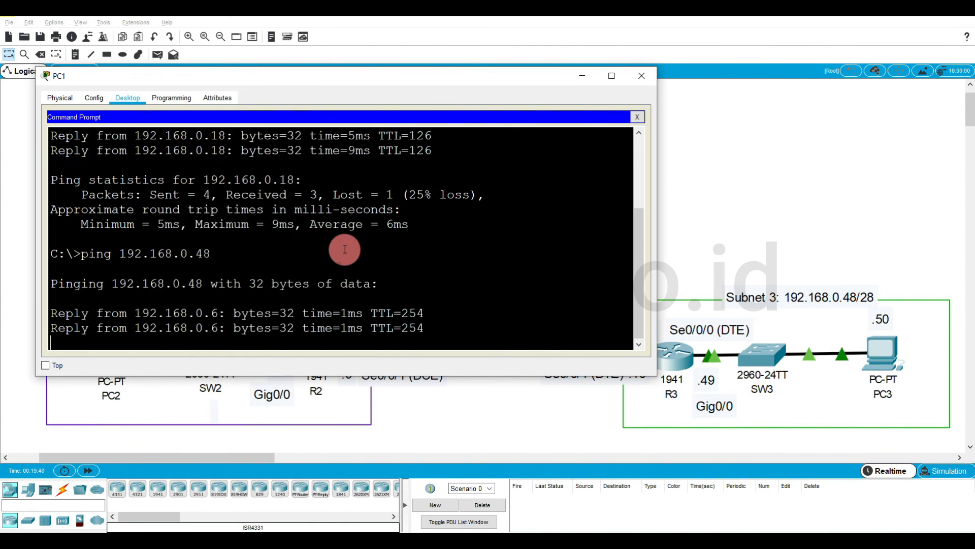
left_click(573, 79)
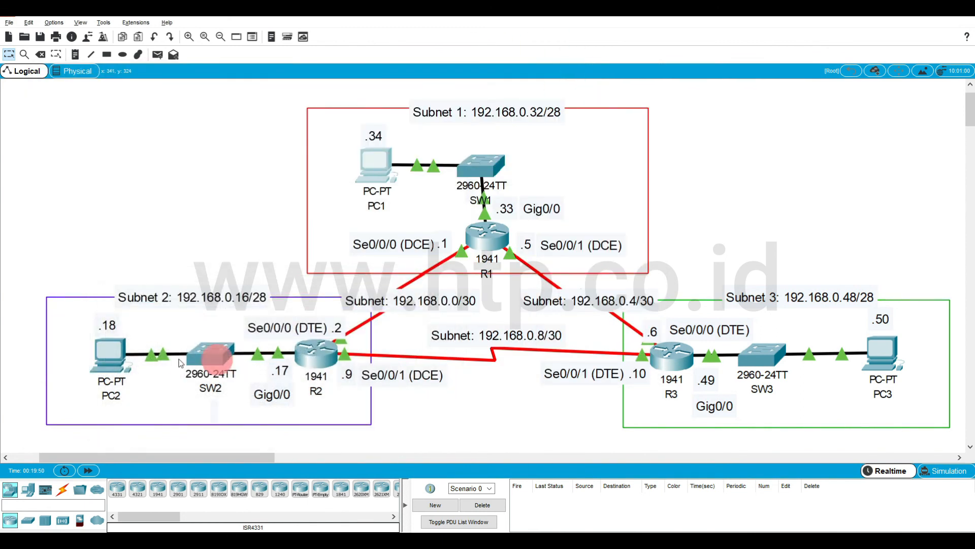
Open PC2's Command Prompt, ping PC3 at 192.168.0.50 and close the PC2 window.
left_click(121, 361)
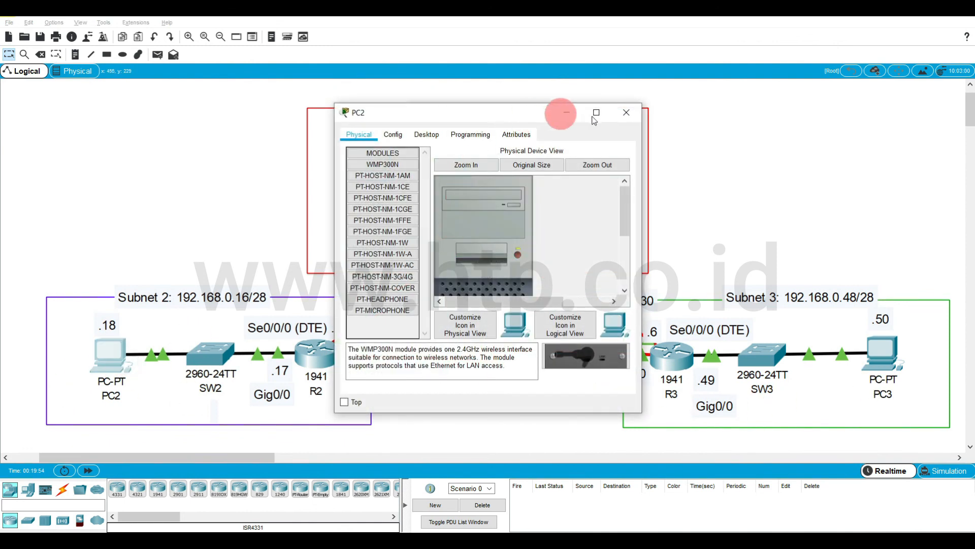
left_click_drag(644, 146, 917, 147)
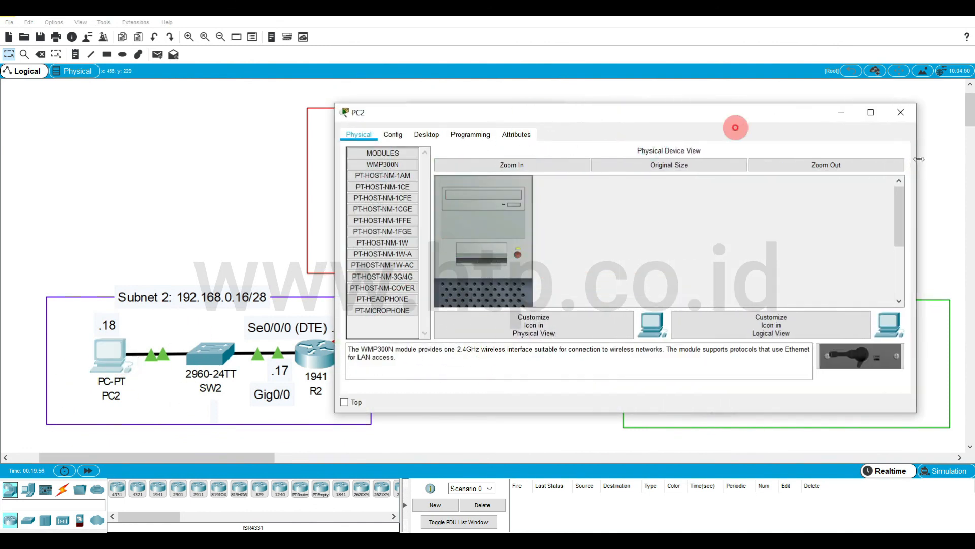
left_click(427, 134)
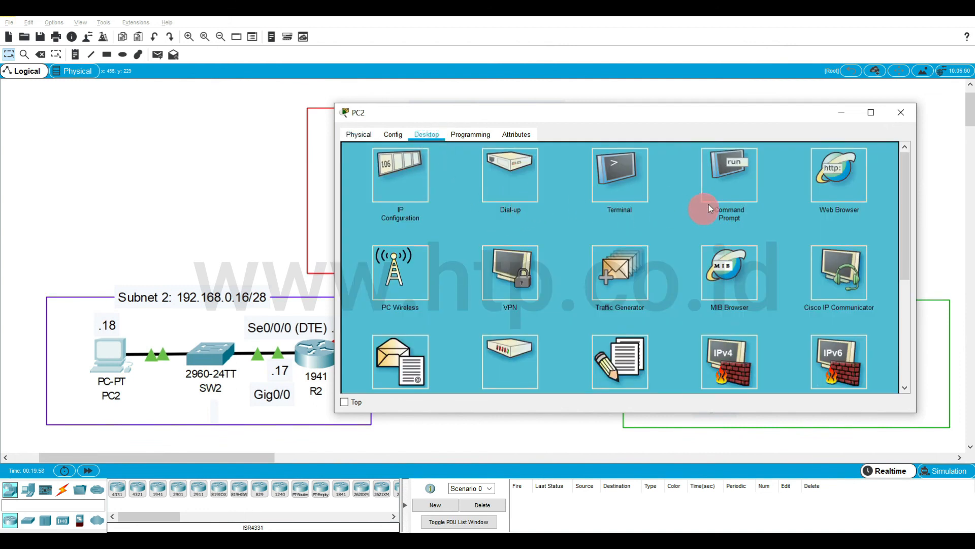
left_click(709, 204)
type("ping 192.168.0.")
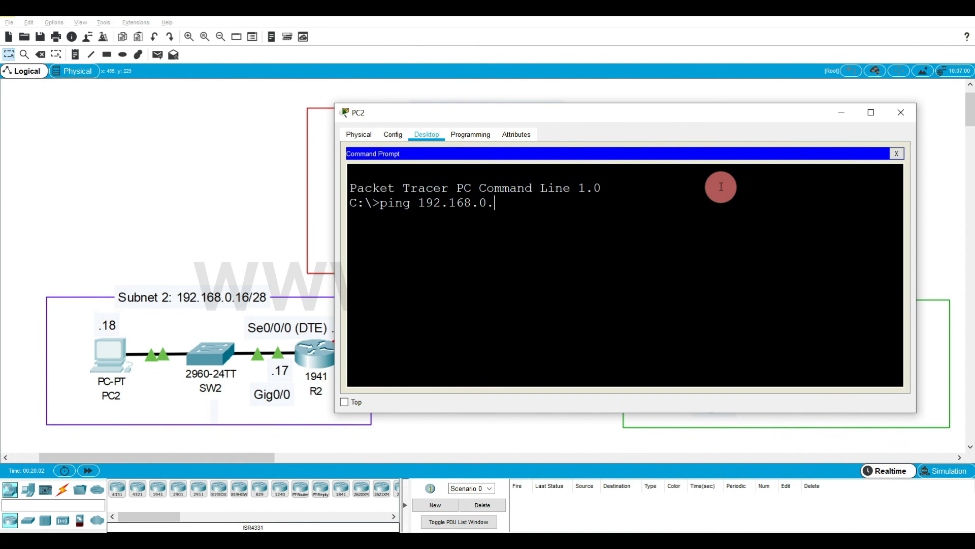
left_click_drag(726, 116, 547, 127)
type(".0.50")
key("Return")
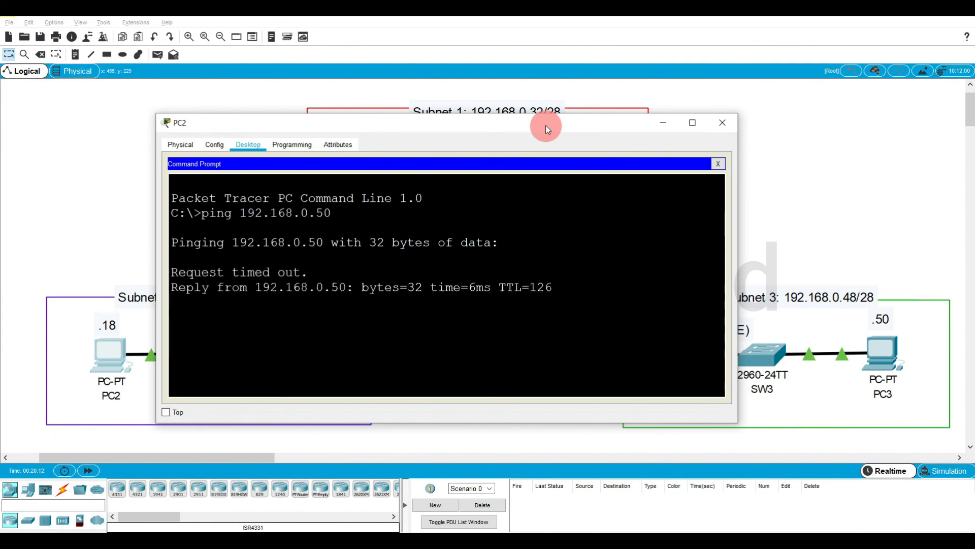
left_click(722, 122)
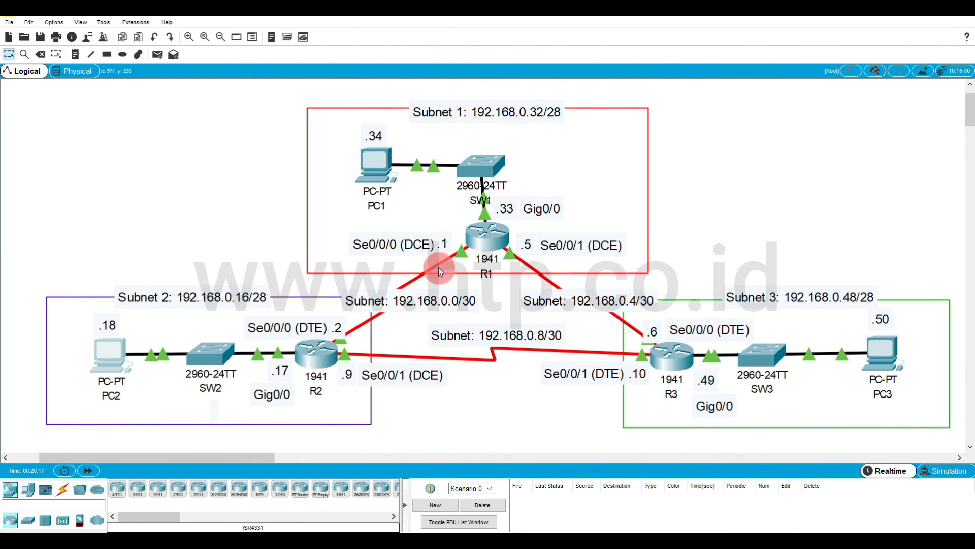
mouse_move(316, 340)
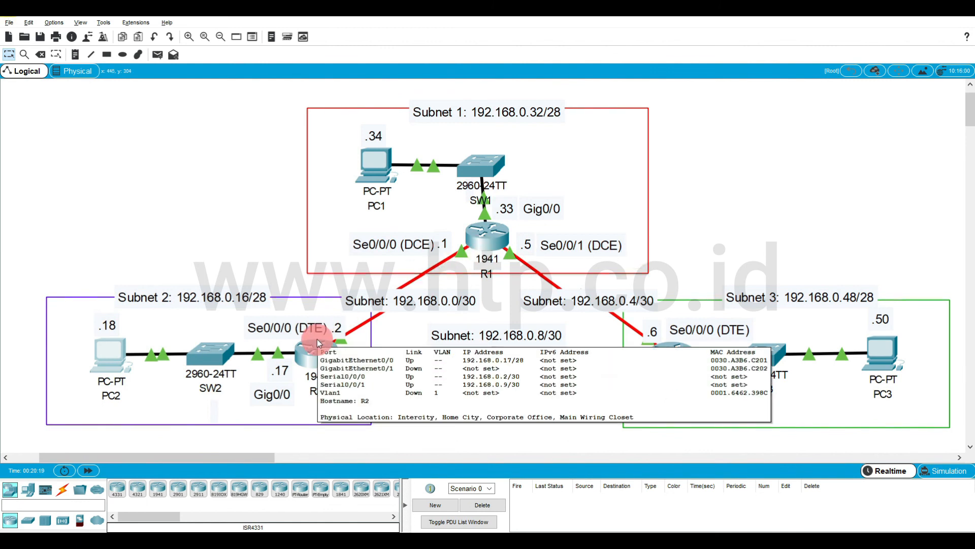